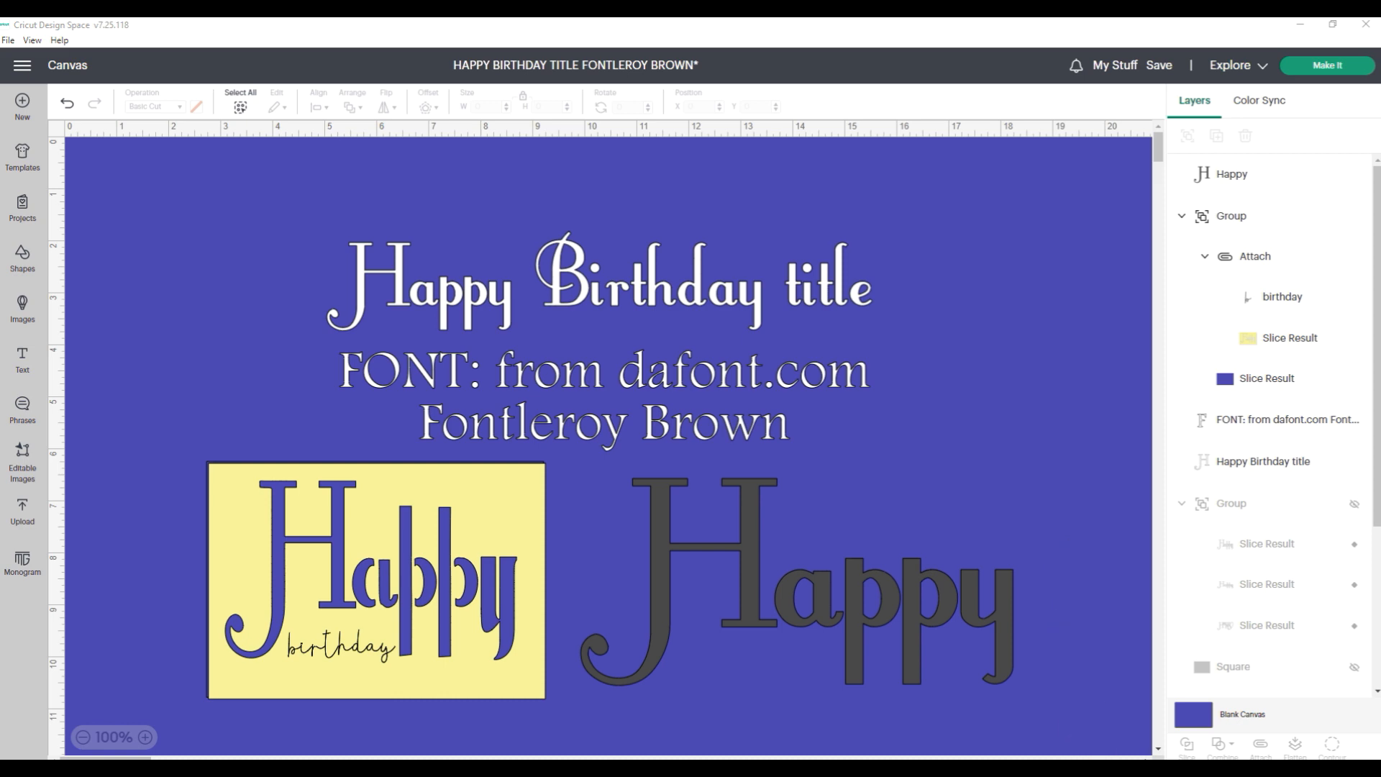
mouse_move(1014, 769)
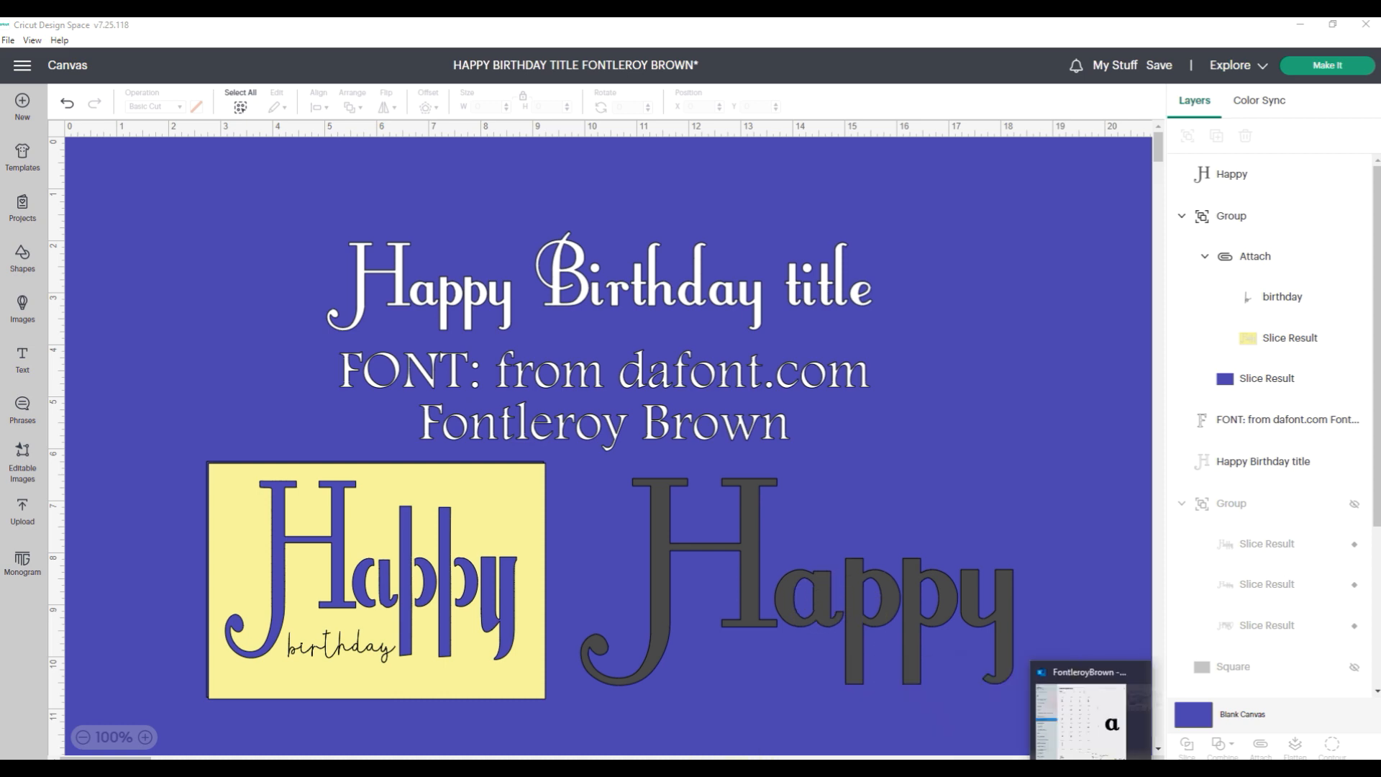
click(1112, 769)
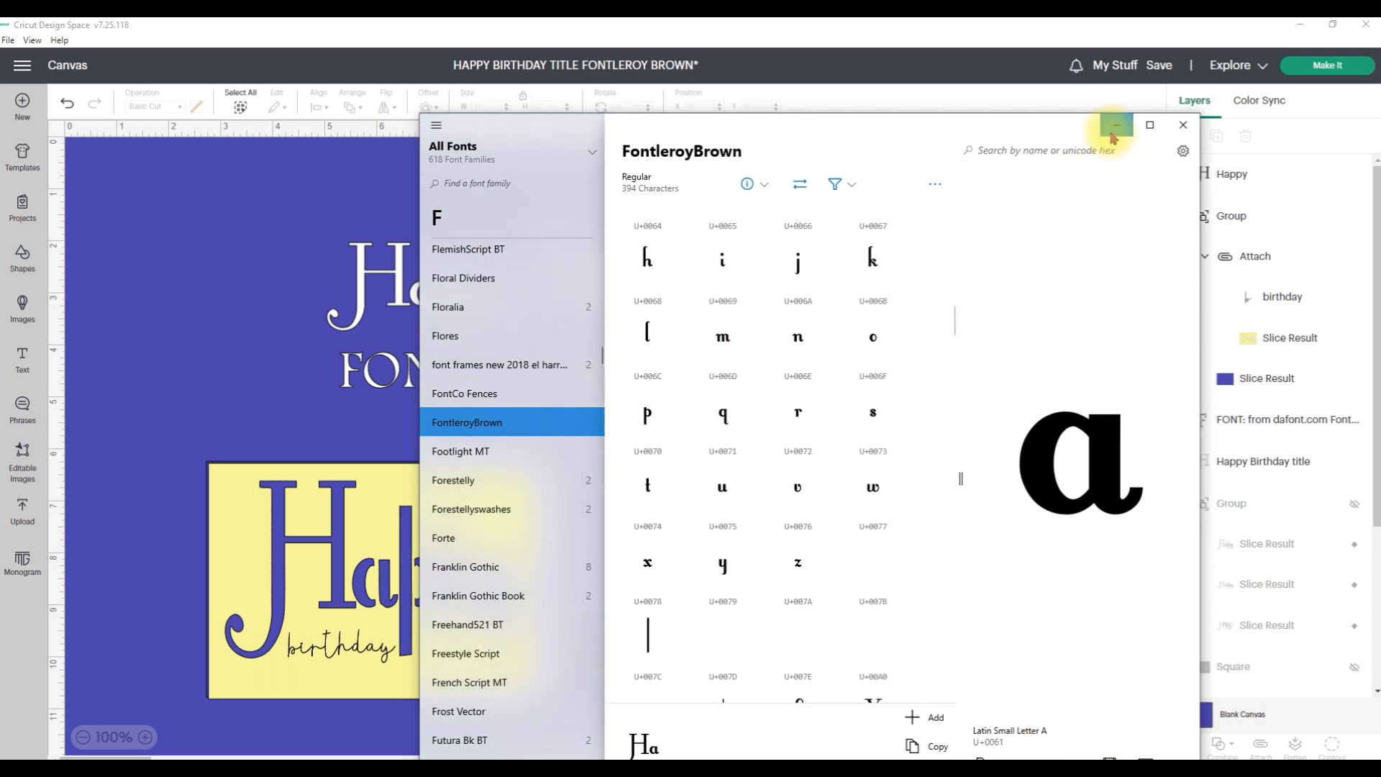
click(1182, 125)
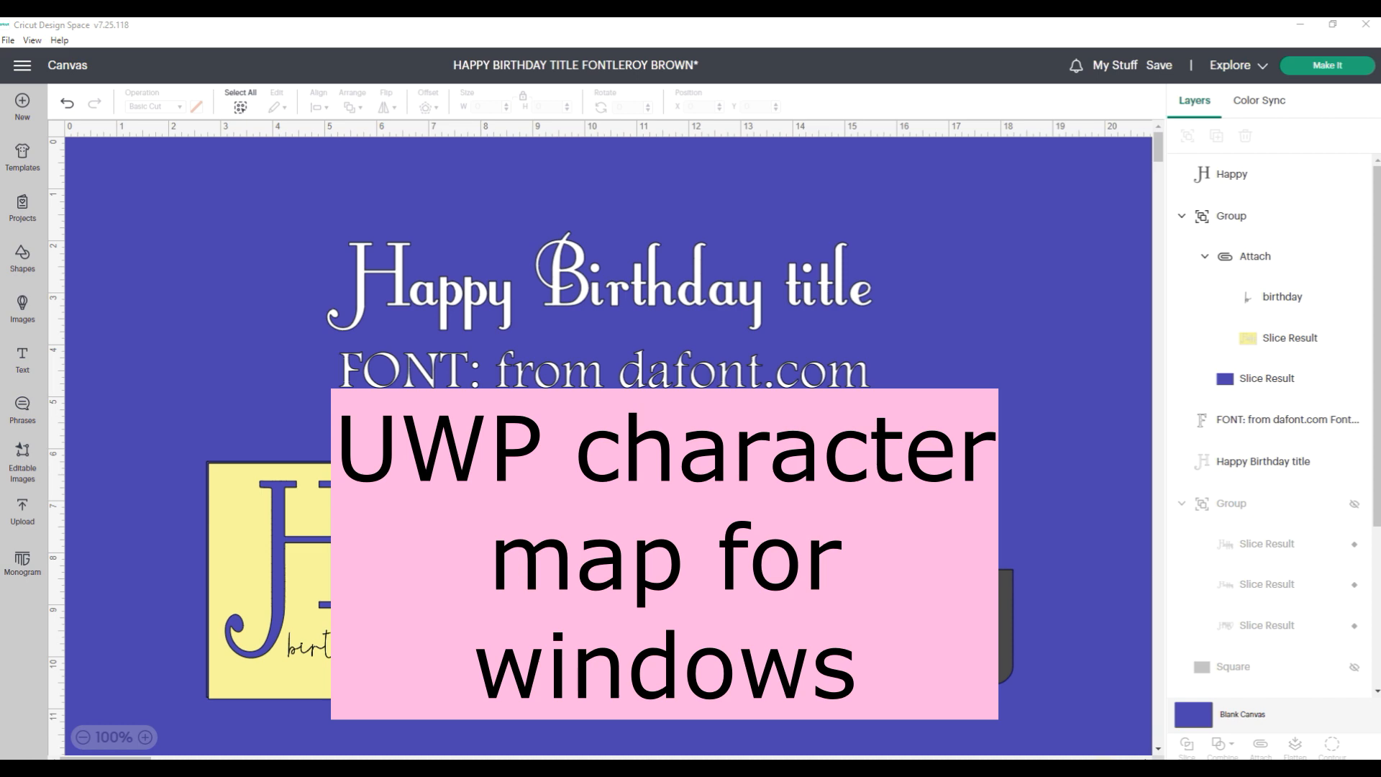
Switch to the character map, filter the fonts to the DAFONT.COM collection and select FontleroyBrown.
click(1106, 774)
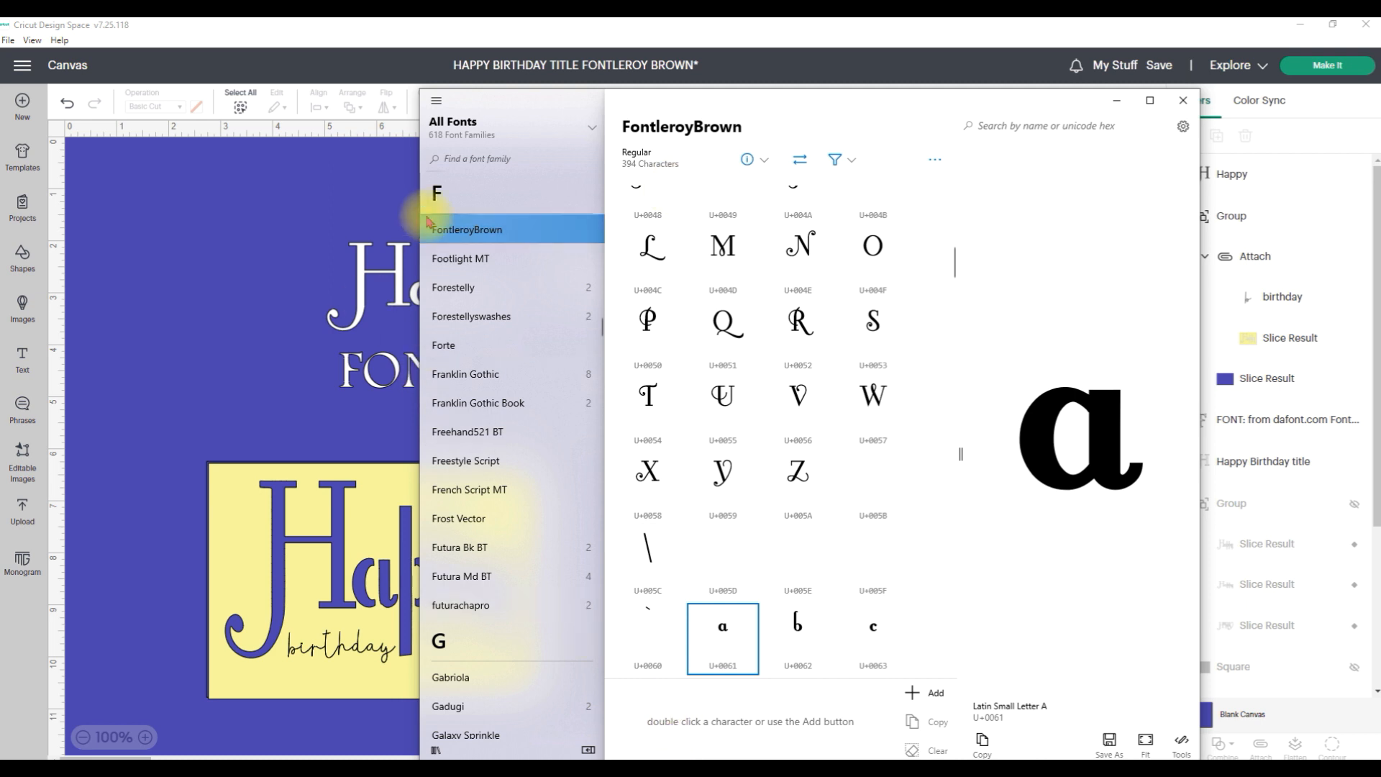
click(593, 132)
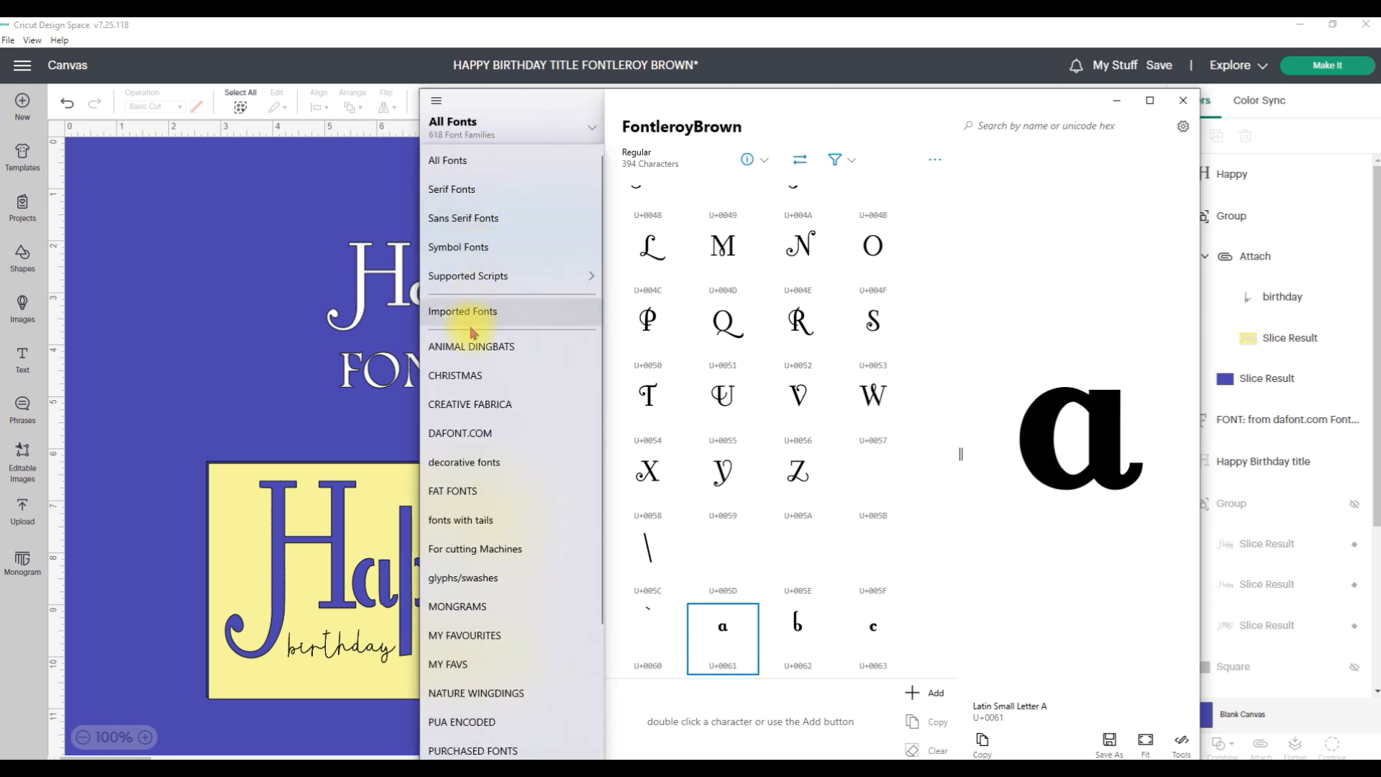
click(495, 441)
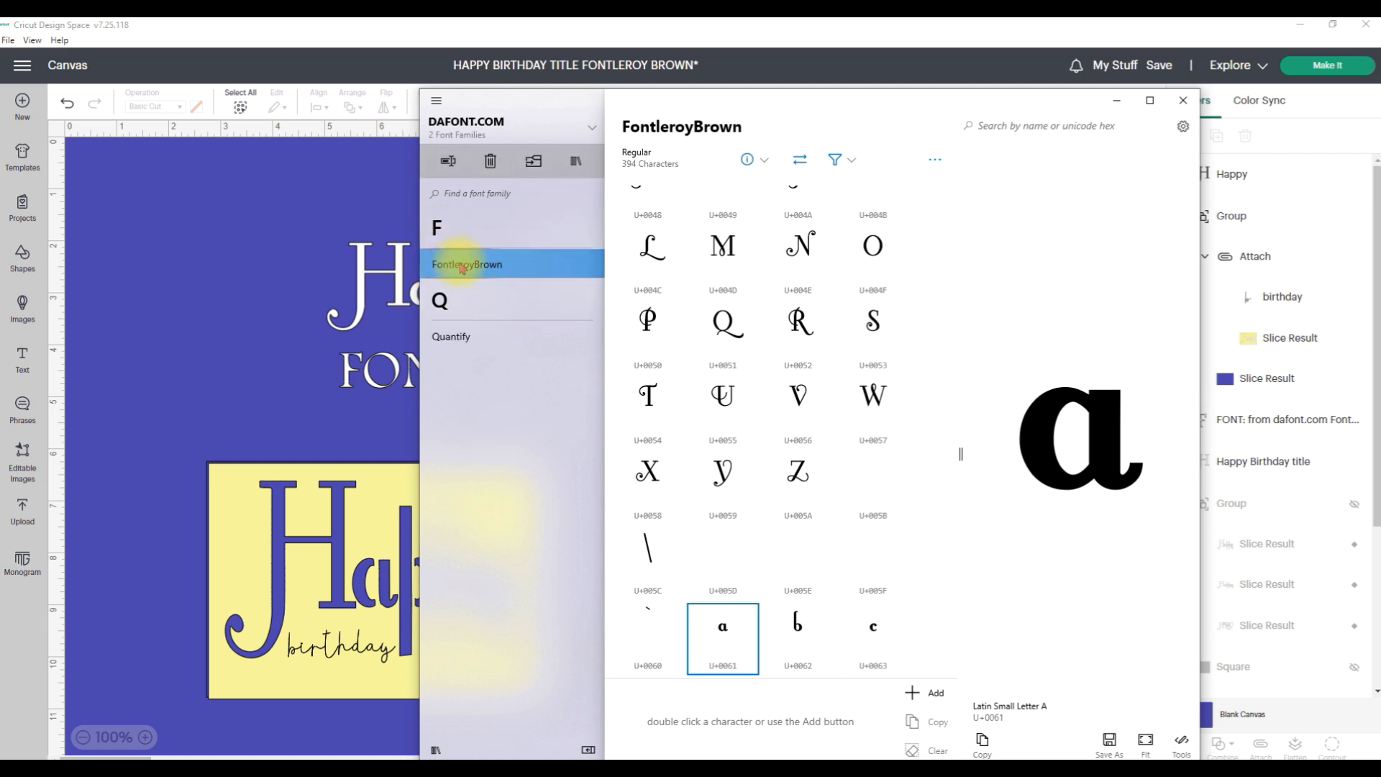
click(462, 268)
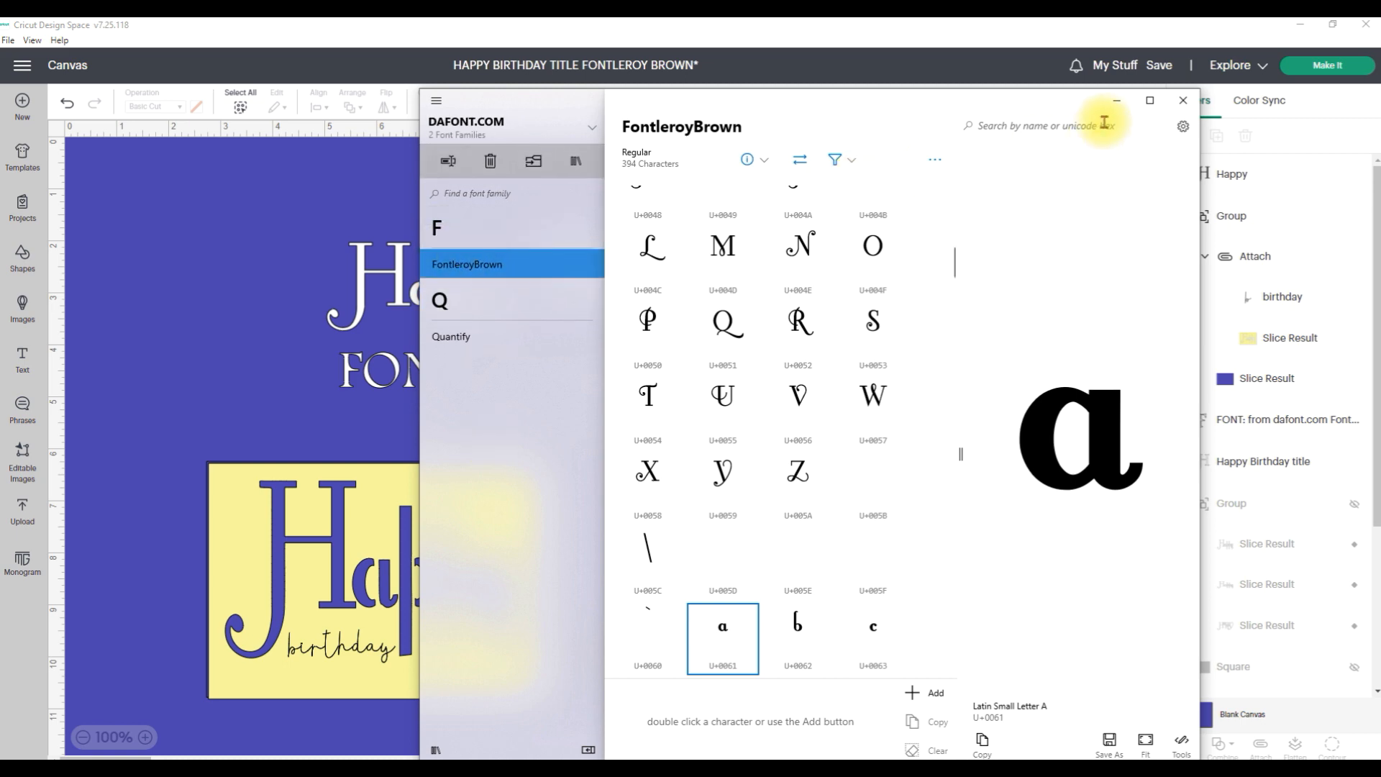
Enter "Happy" in the FontleroyBrown text field in the enlarged window, and restore and move the window beside the yellow card.
click(1149, 100)
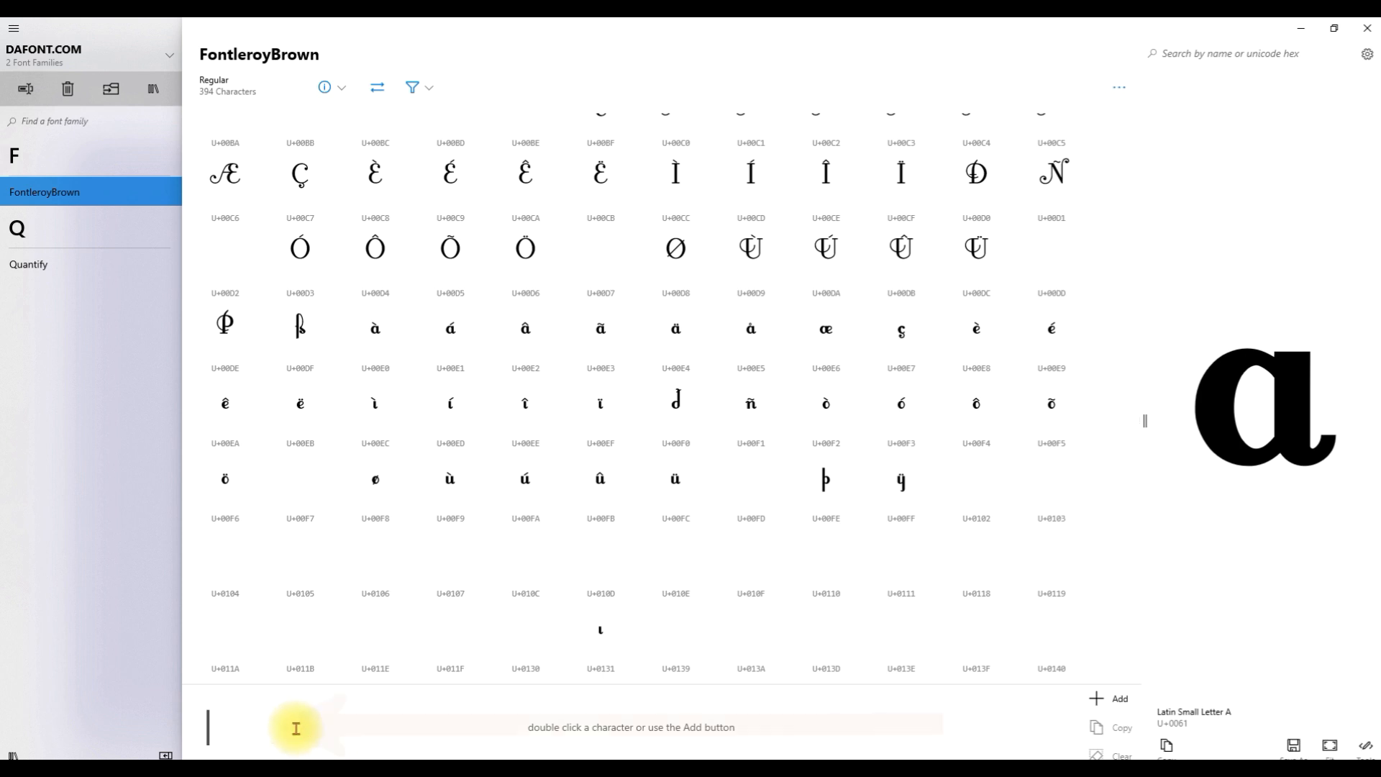
text(H)
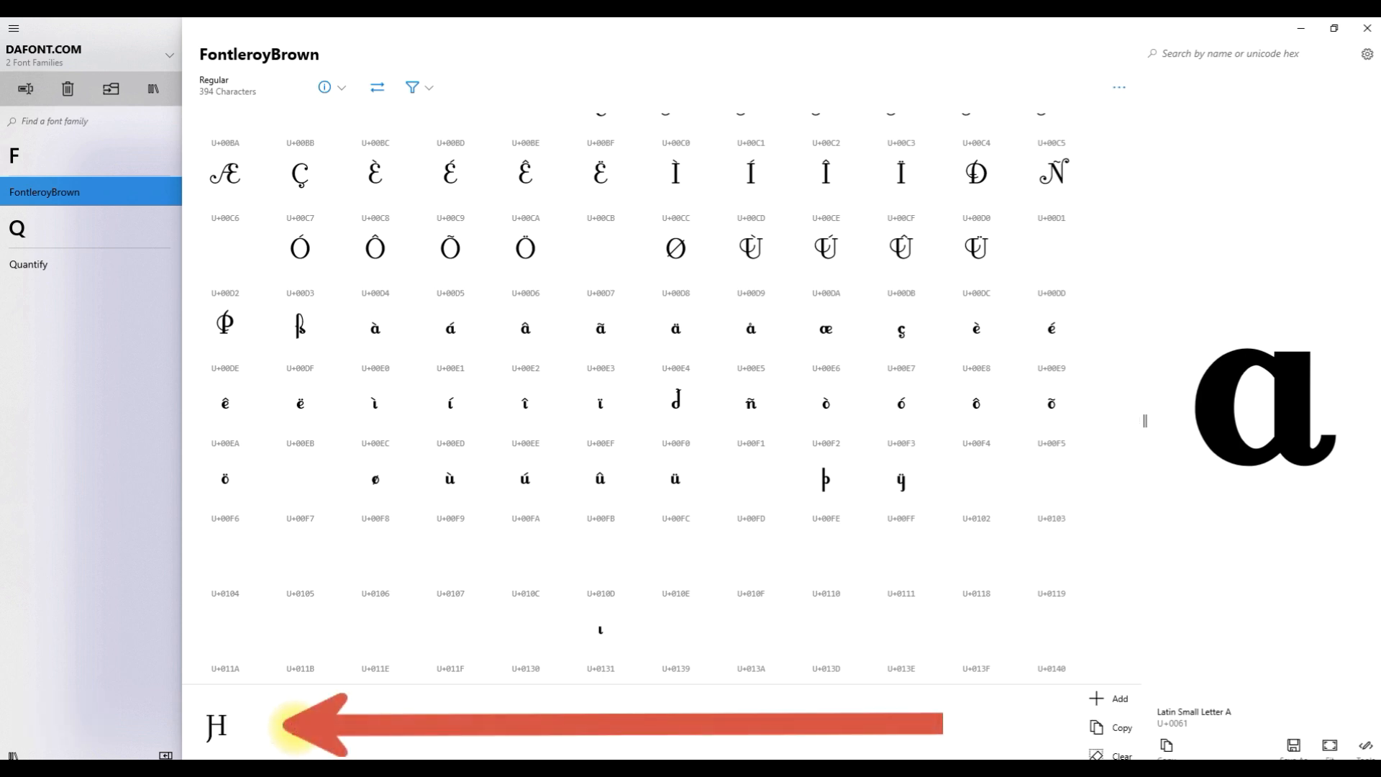
text(appy)
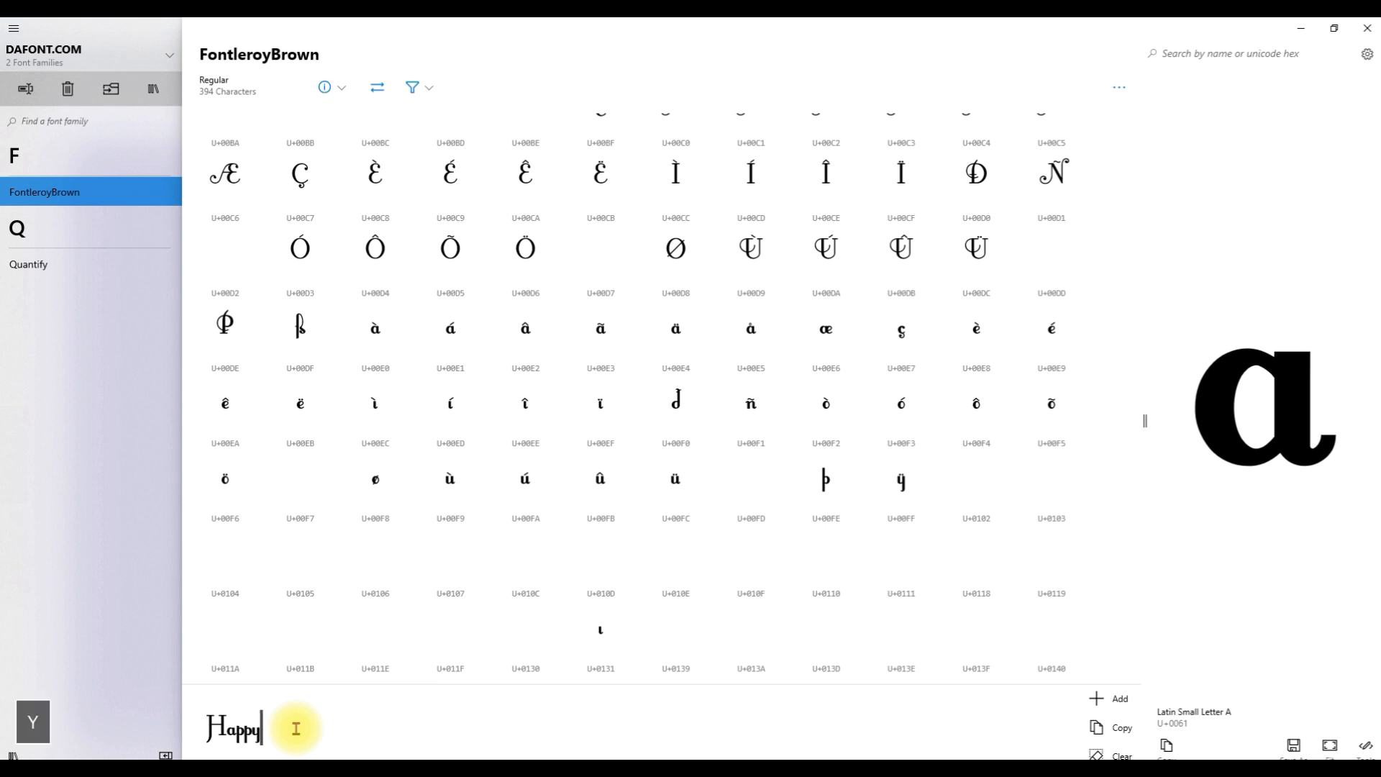
click(1332, 28)
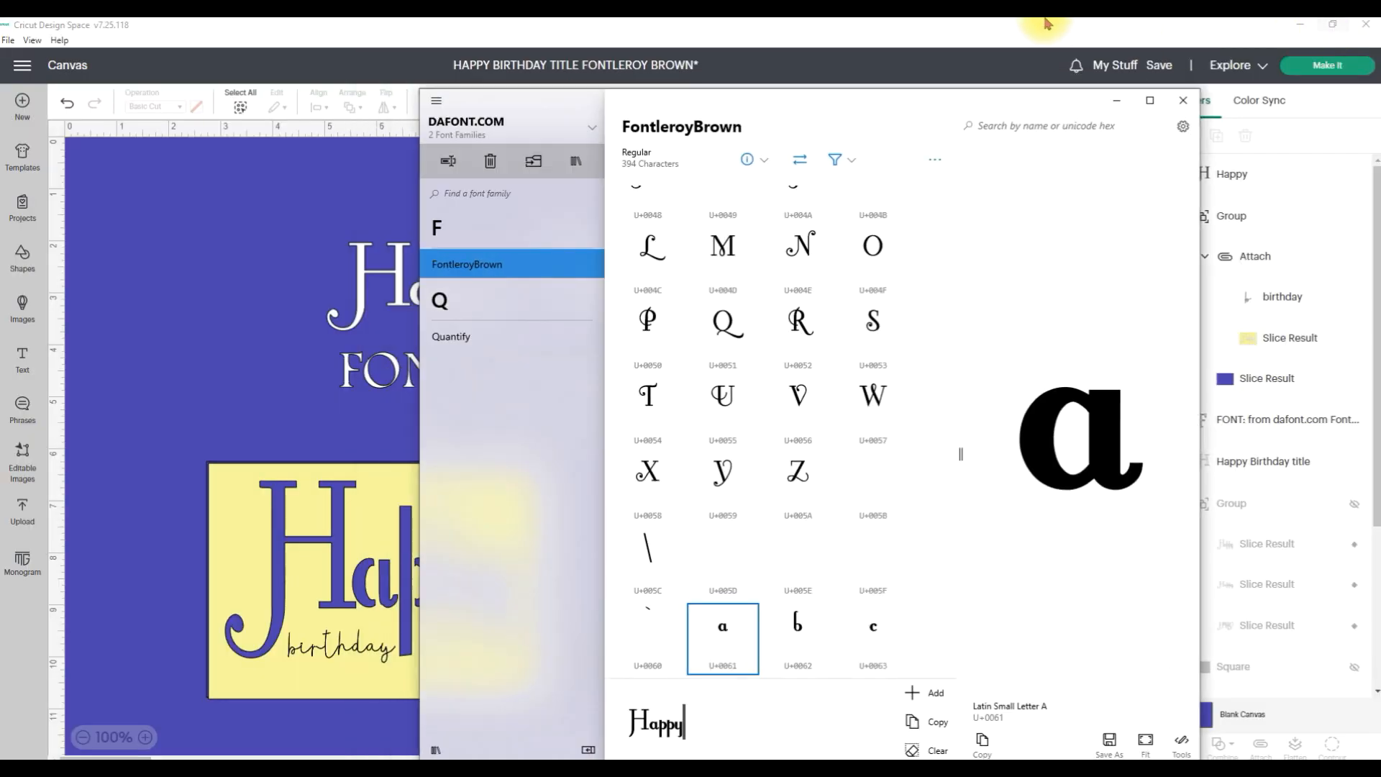
drag(838, 108, 959, 90)
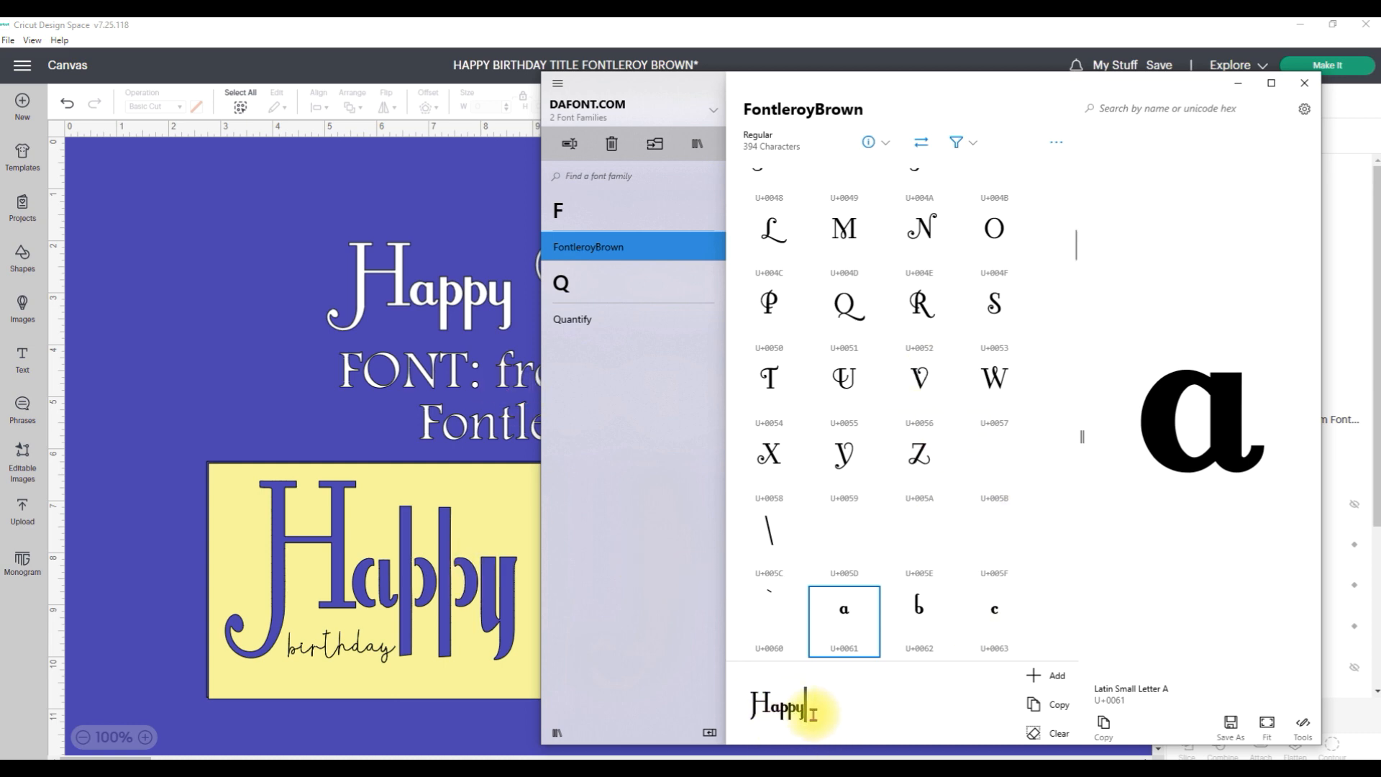
Delete "ppy" from the entered word and add the Latin Small Letter Thorn glyph (U+00FE) twice in its place.
key(BackSpace)
key(BackSpace)
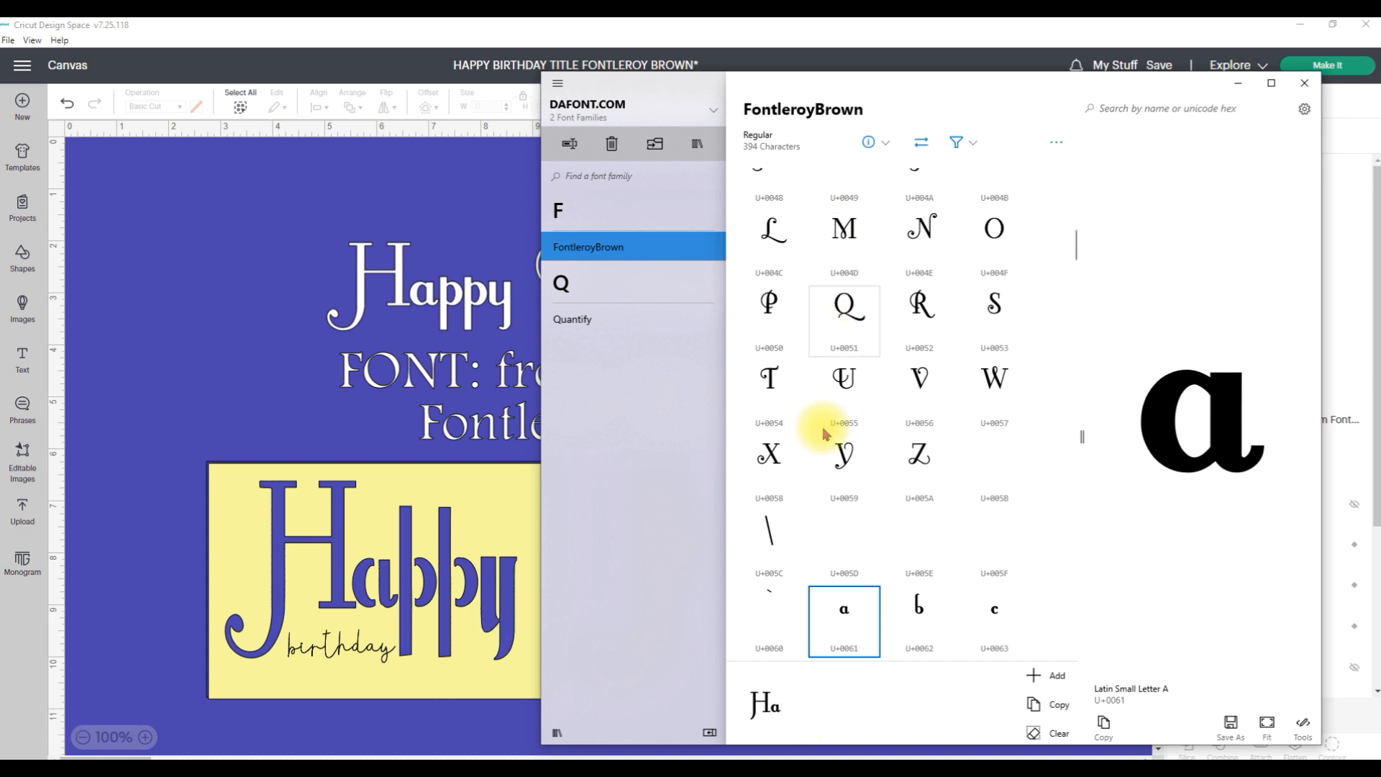
scroll(813, 459, down, 2)
scroll(815, 463, down, 20)
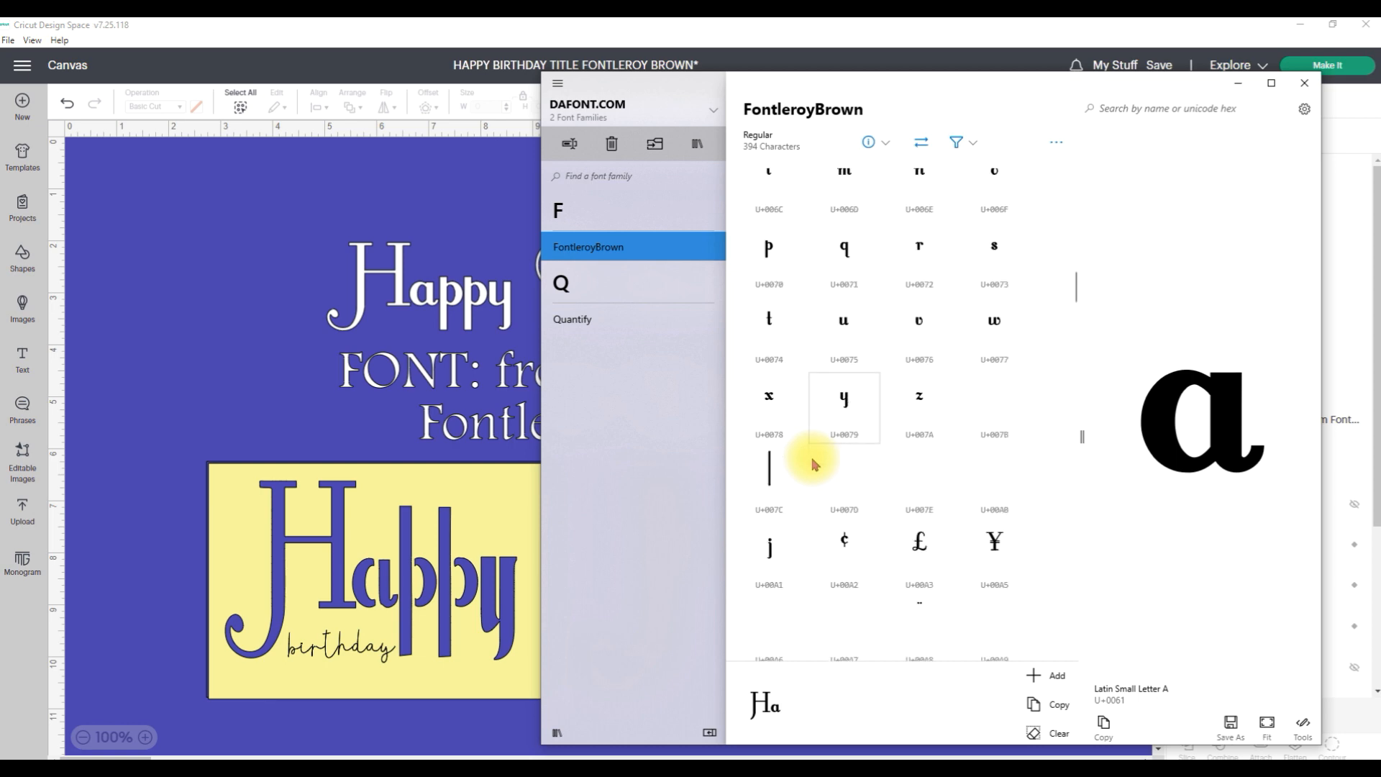
scroll(815, 468, down, 15)
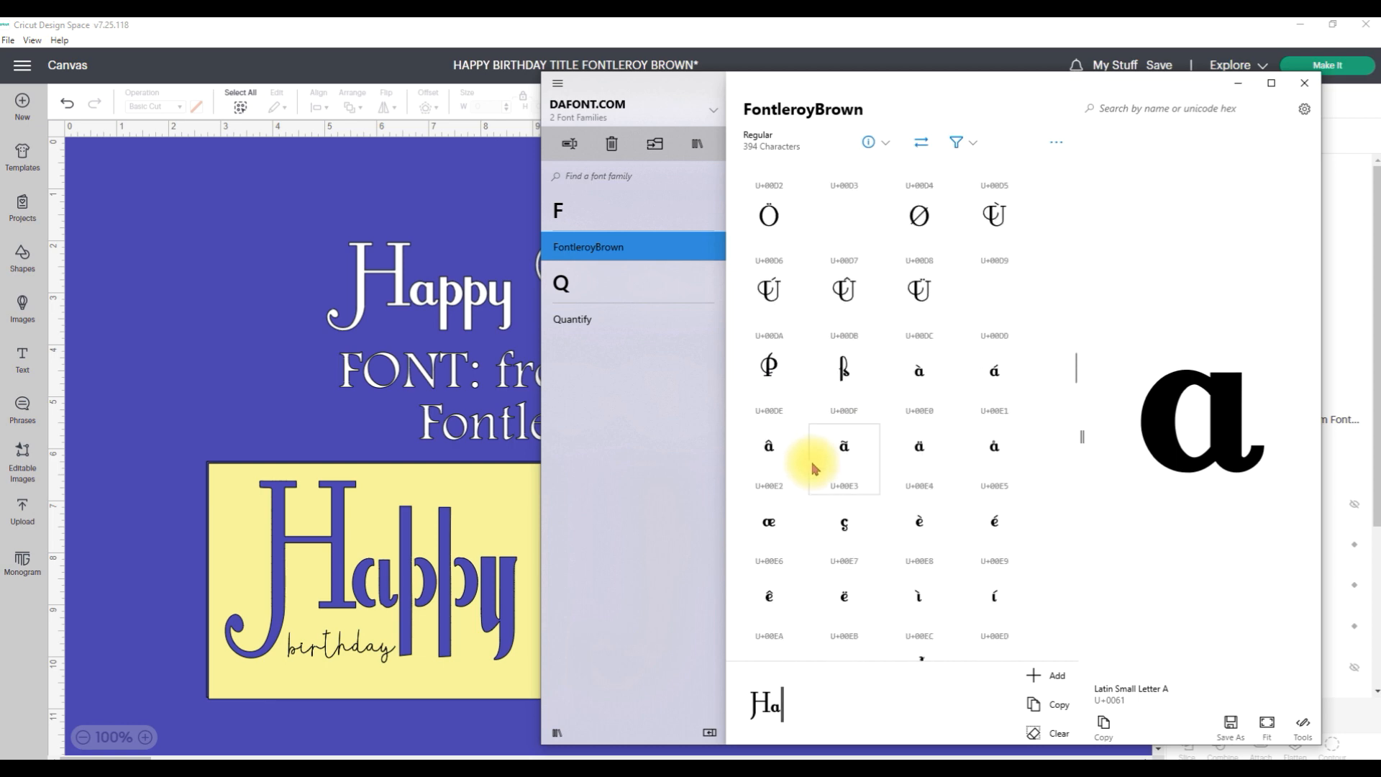
scroll(813, 471, down, 5)
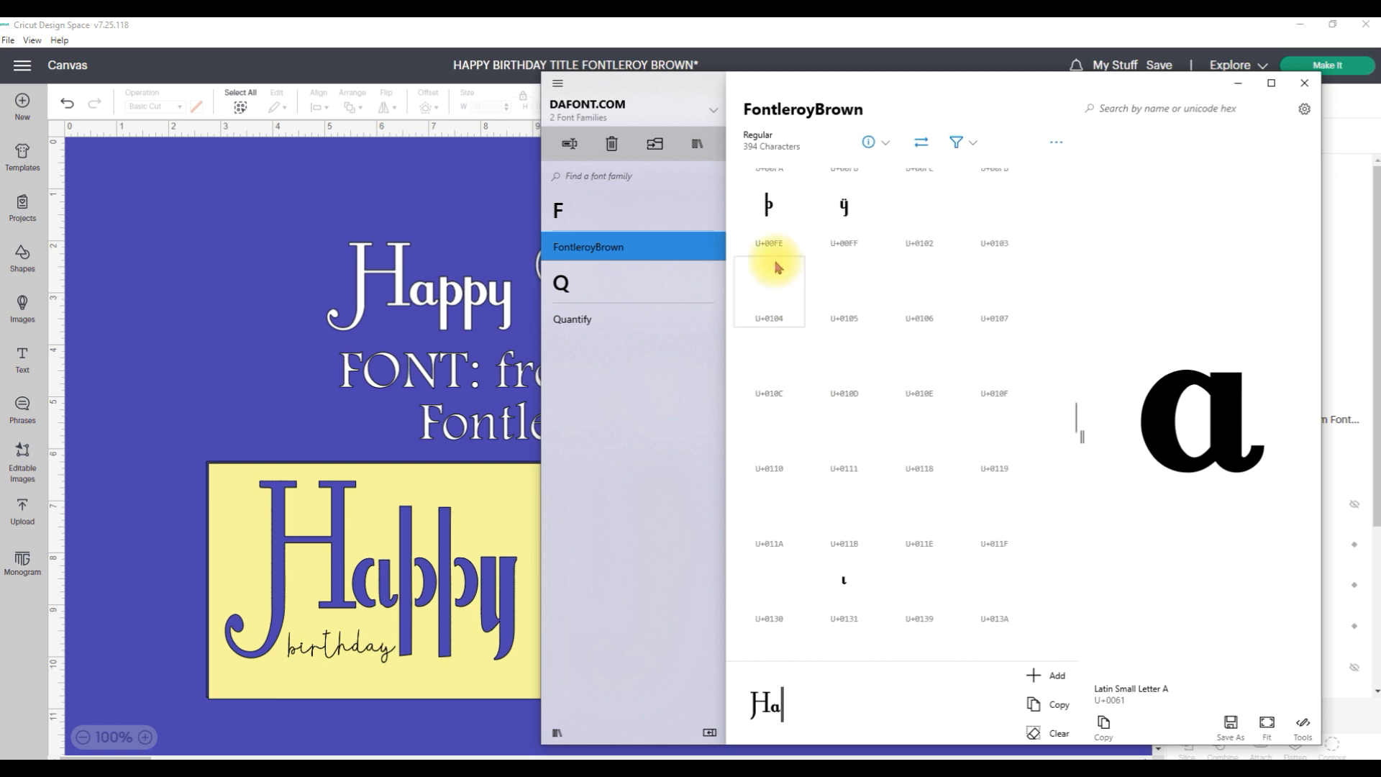
double_click(768, 206)
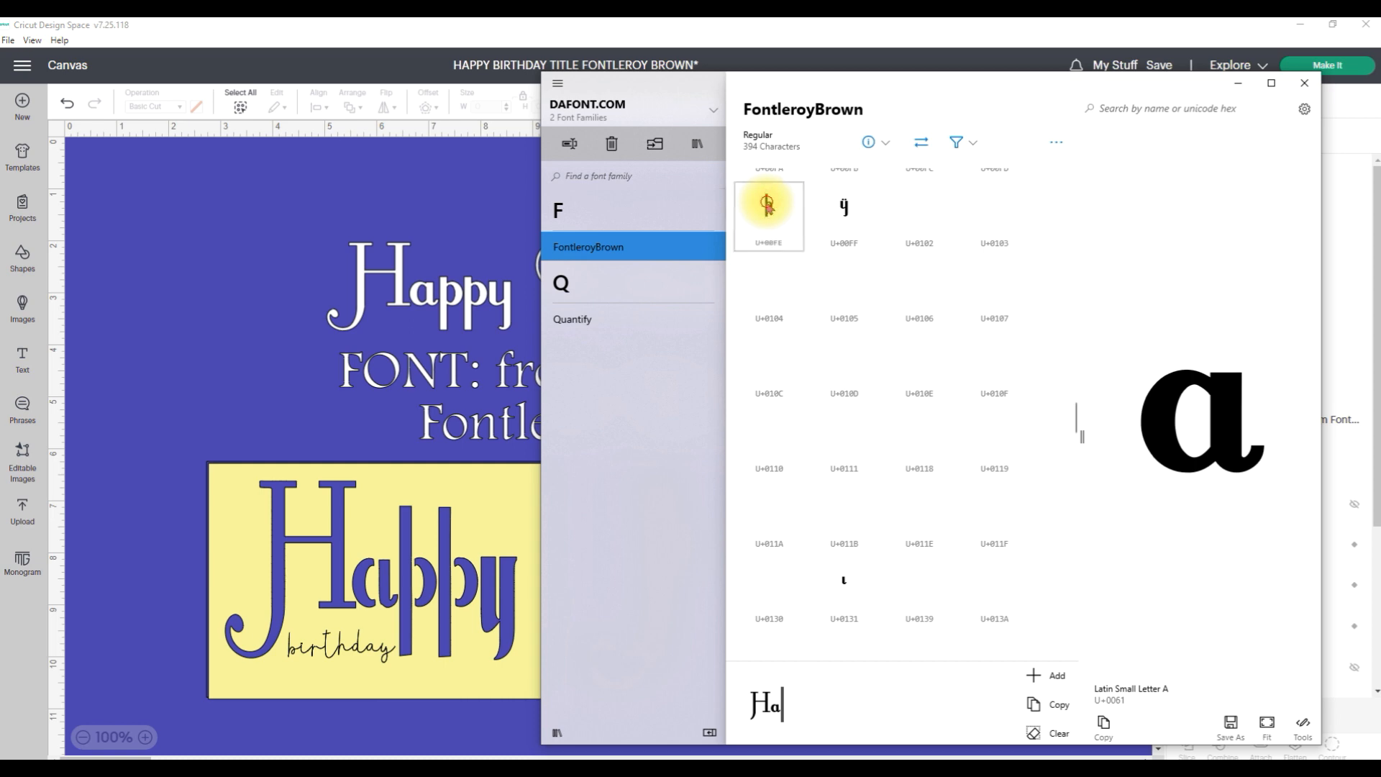
double_click(768, 207)
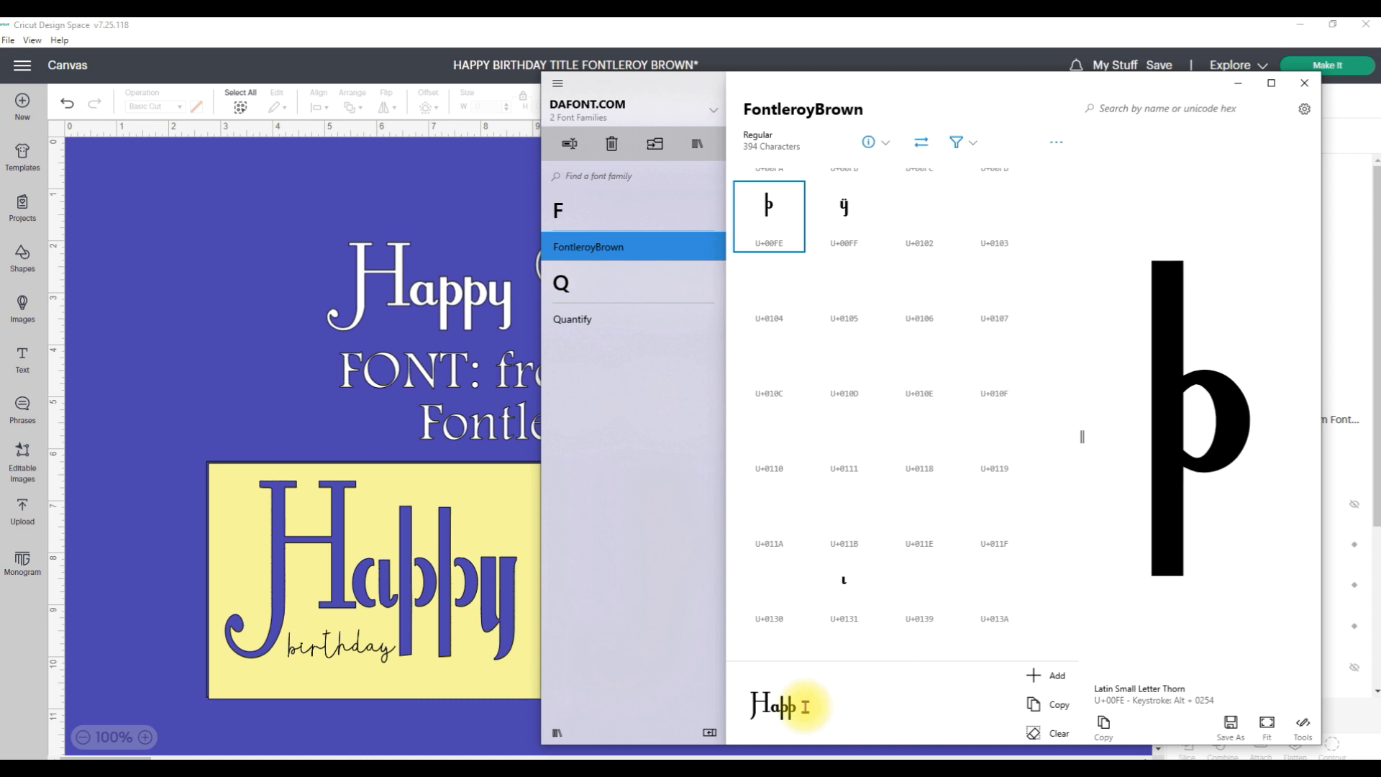
Add the Latin Small Letter Y glyph (U+0079) to complete the word and copy the whole text.
scroll(885, 388, up, 5)
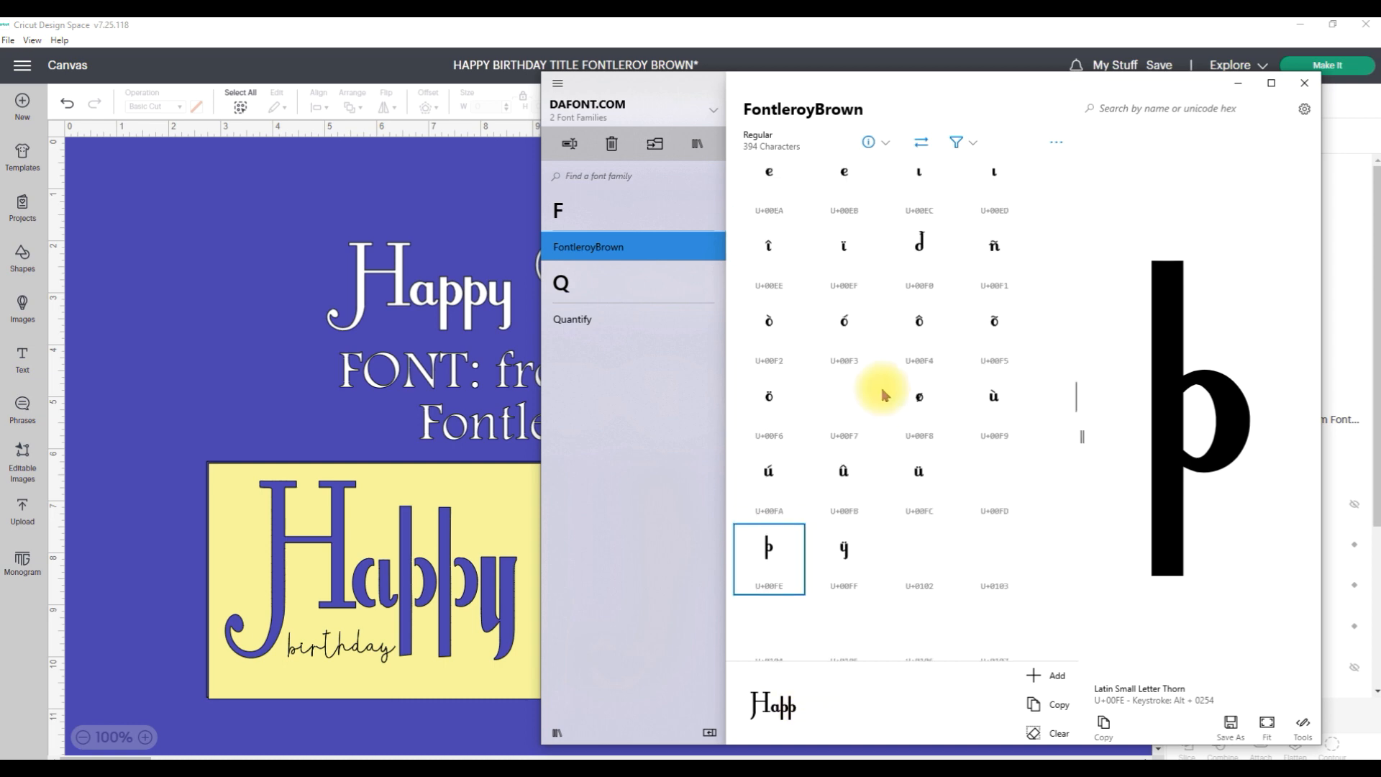
scroll(883, 397, up, 3)
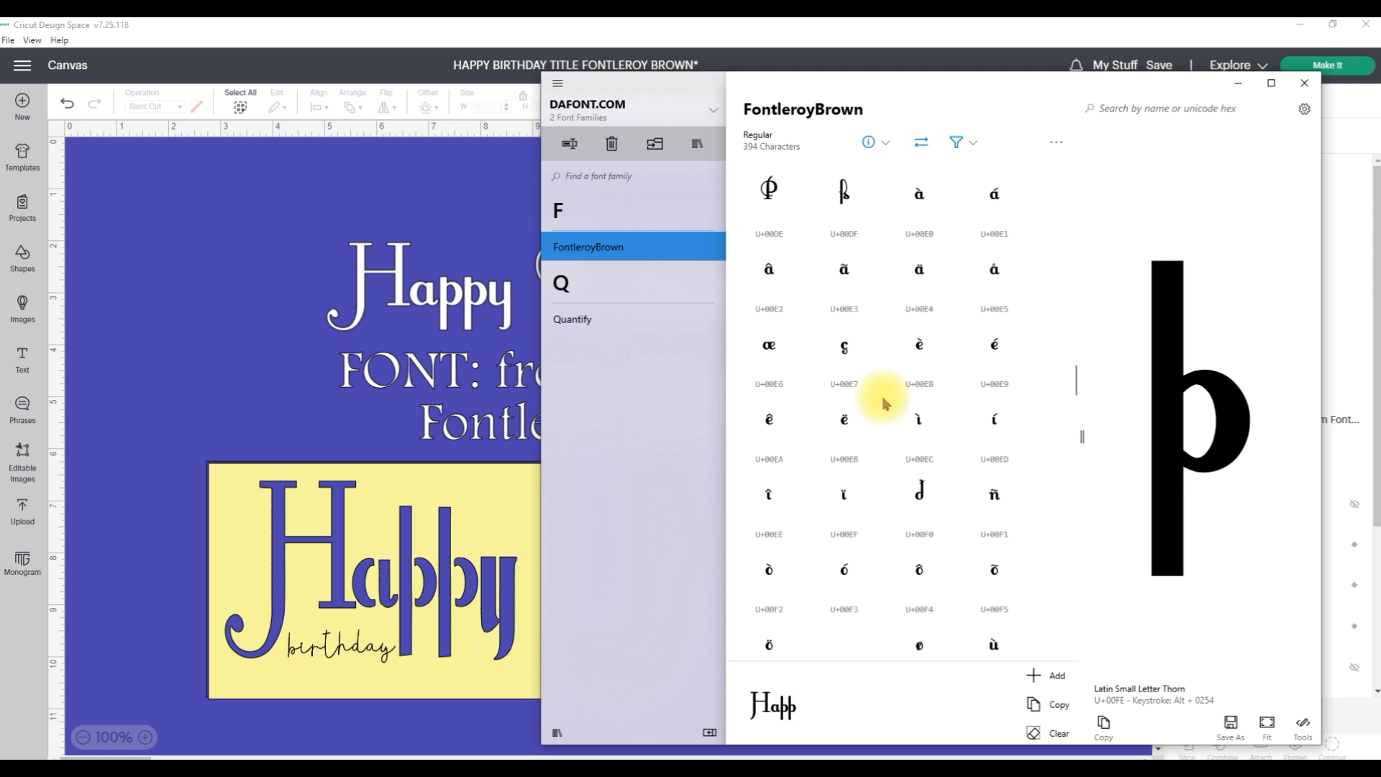
scroll(884, 413, up, 5)
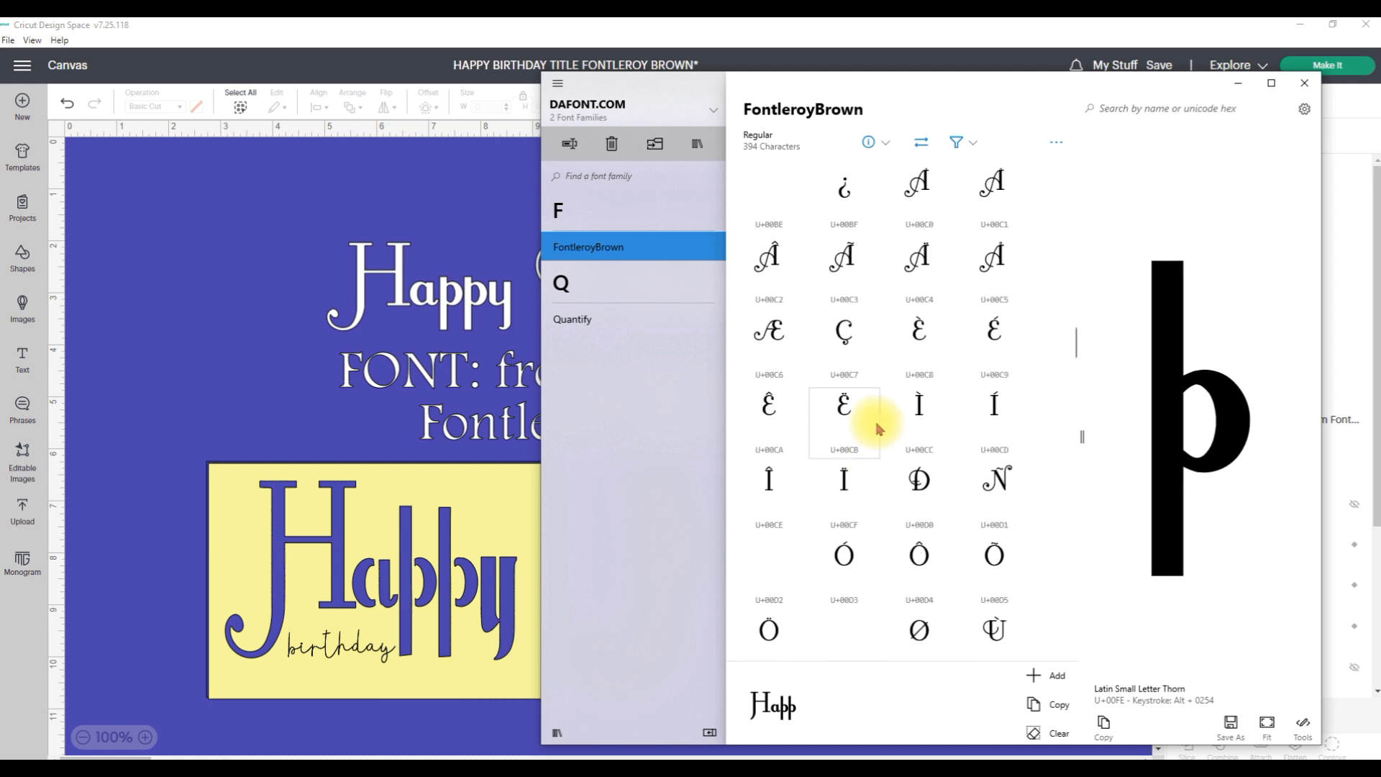
scroll(877, 432, up, 15)
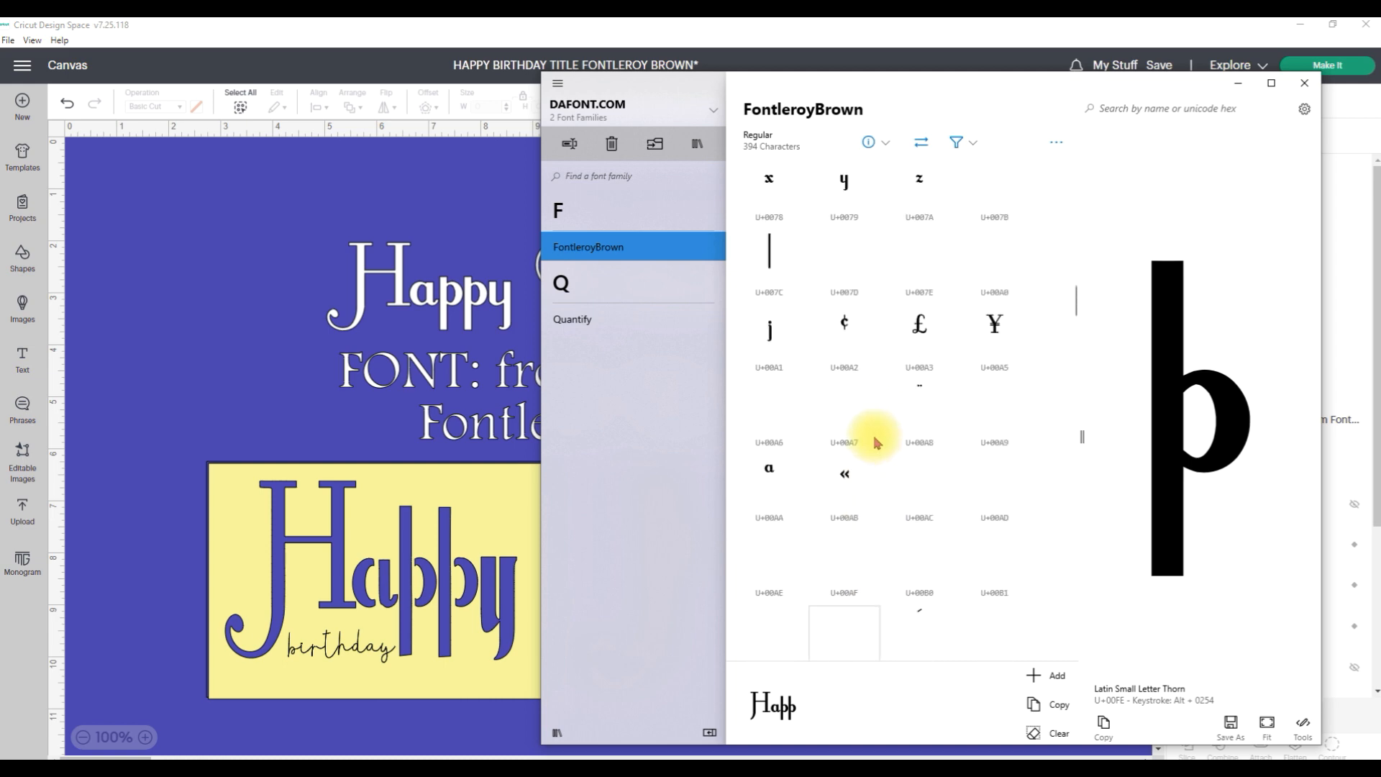
scroll(877, 443, up, 5)
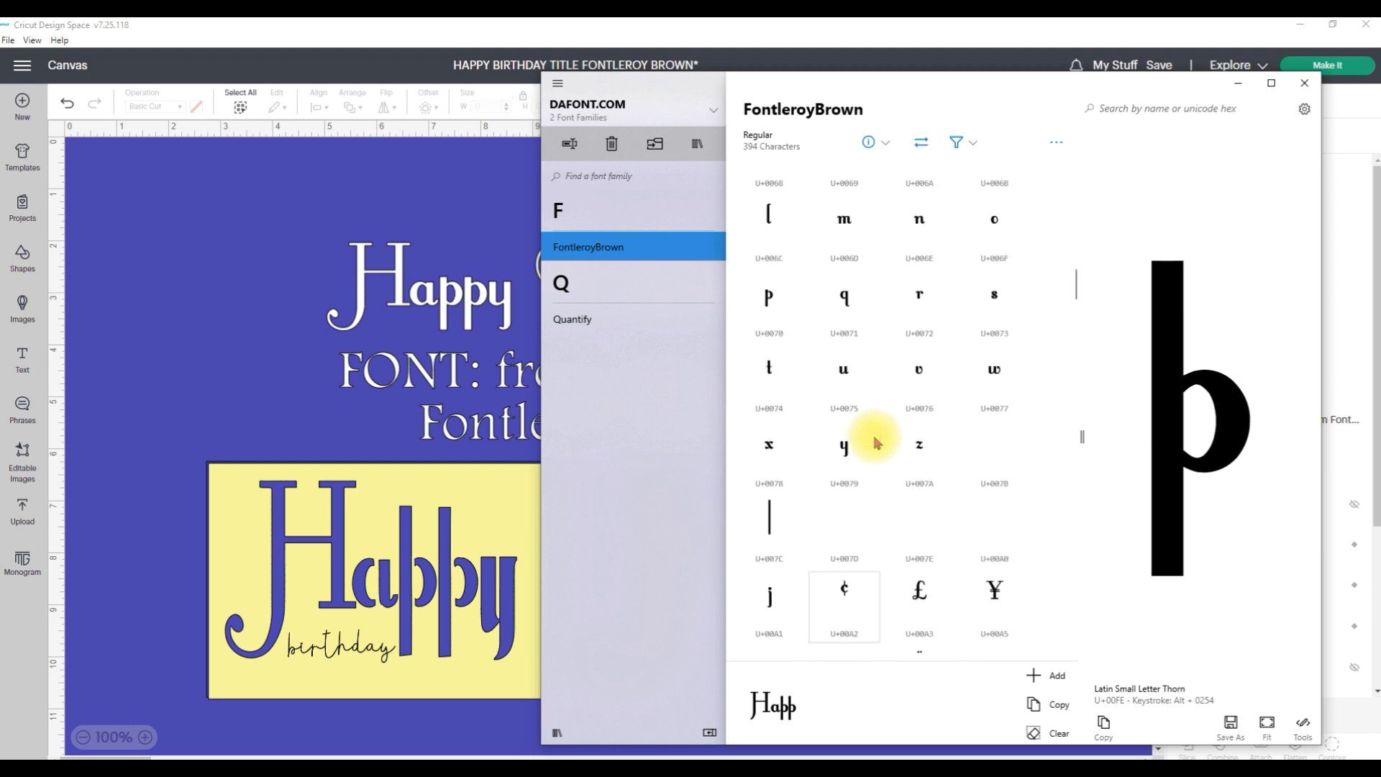
double_click(843, 474)
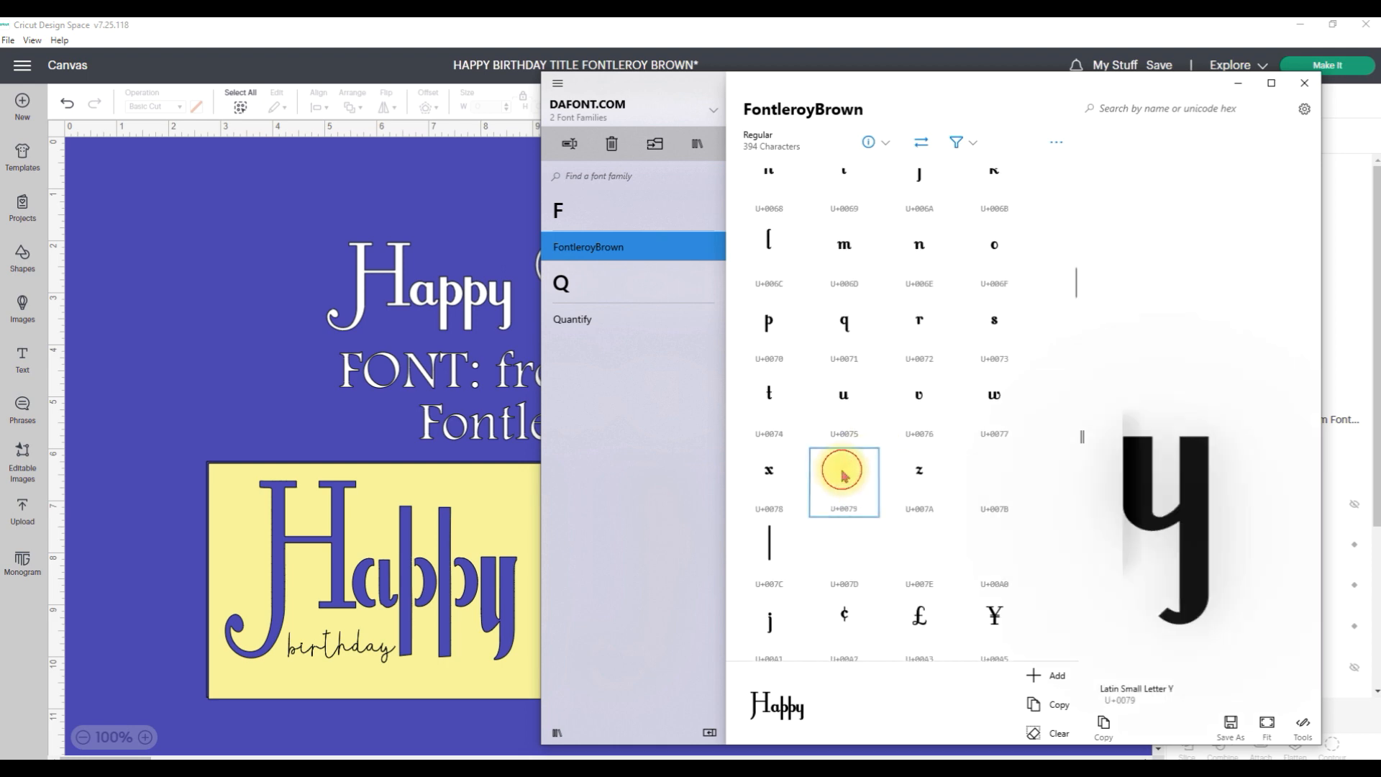
click(1059, 709)
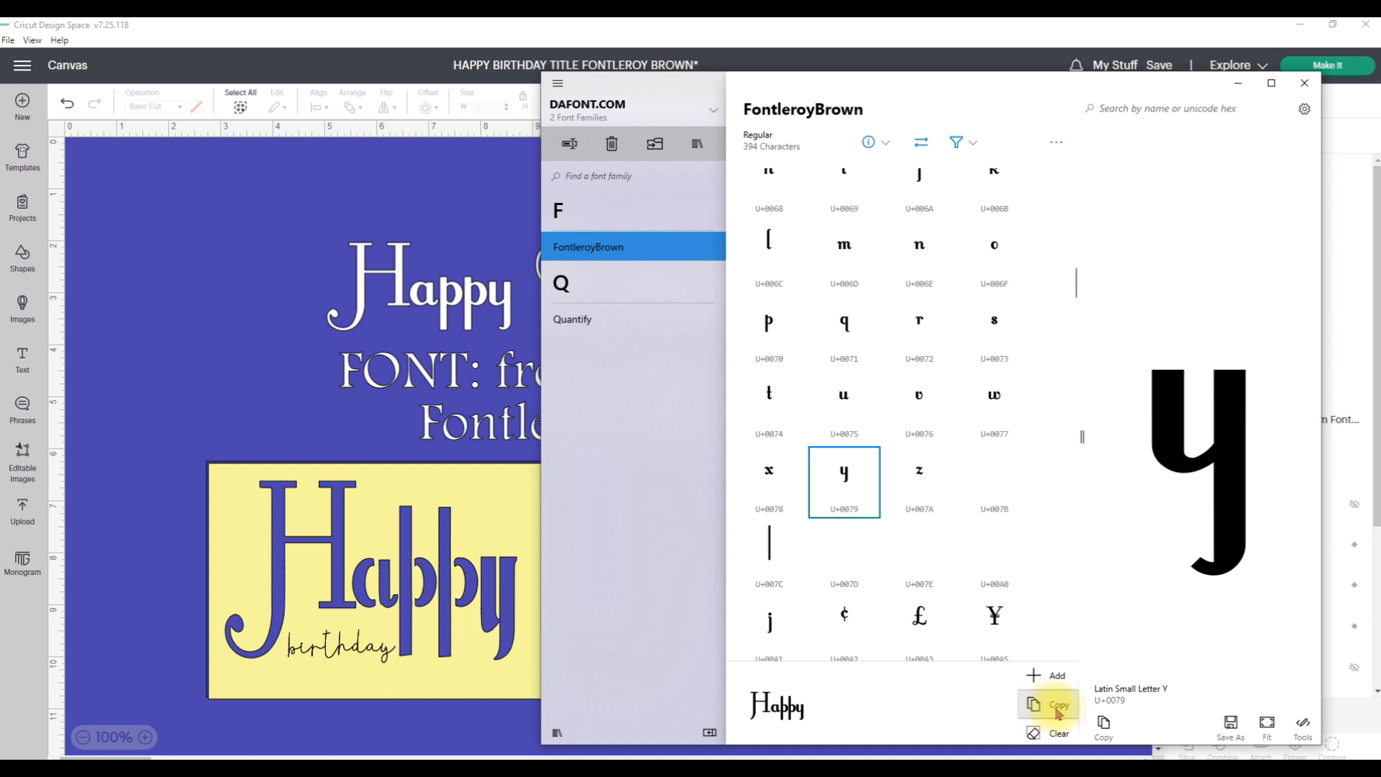
click(1052, 707)
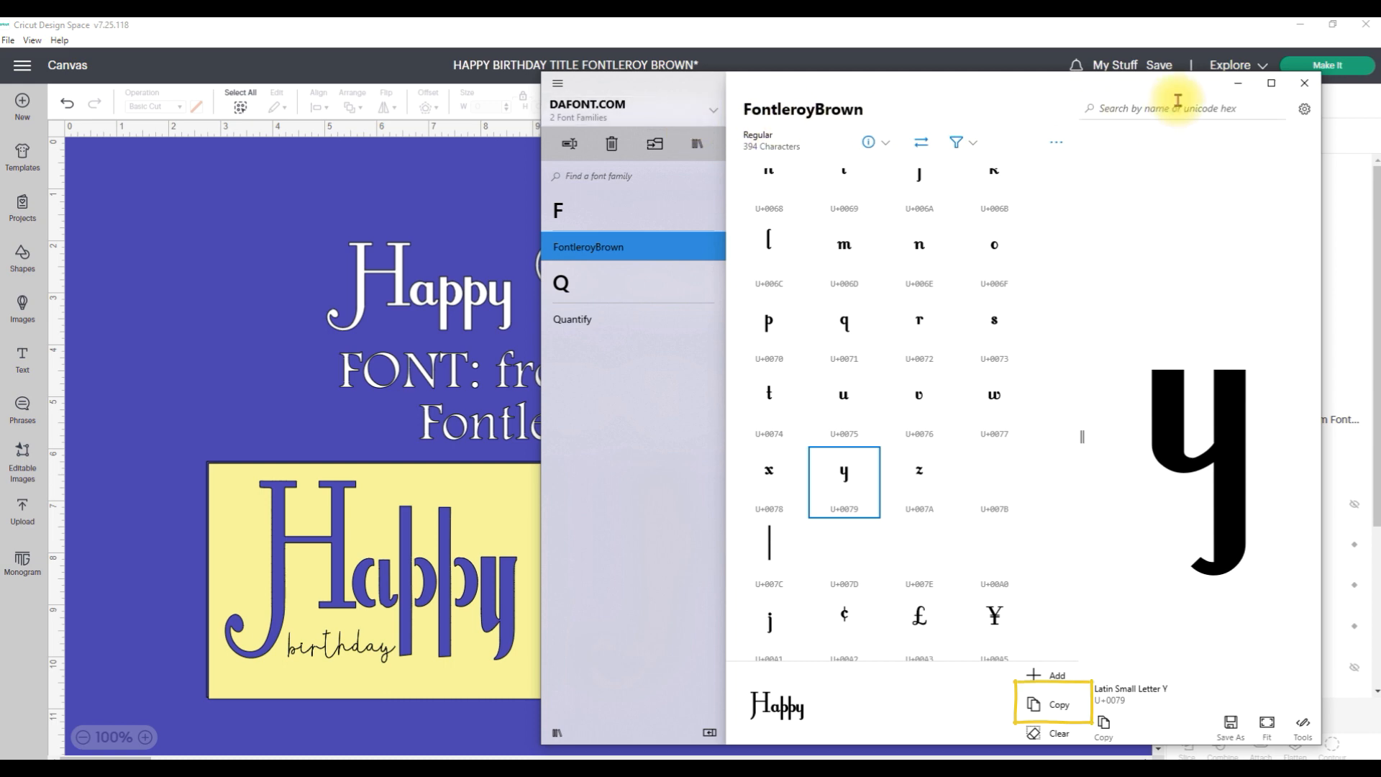
Switch back to Cricut Design Space with the empty canvas area below the yellow card in view.
click(1237, 84)
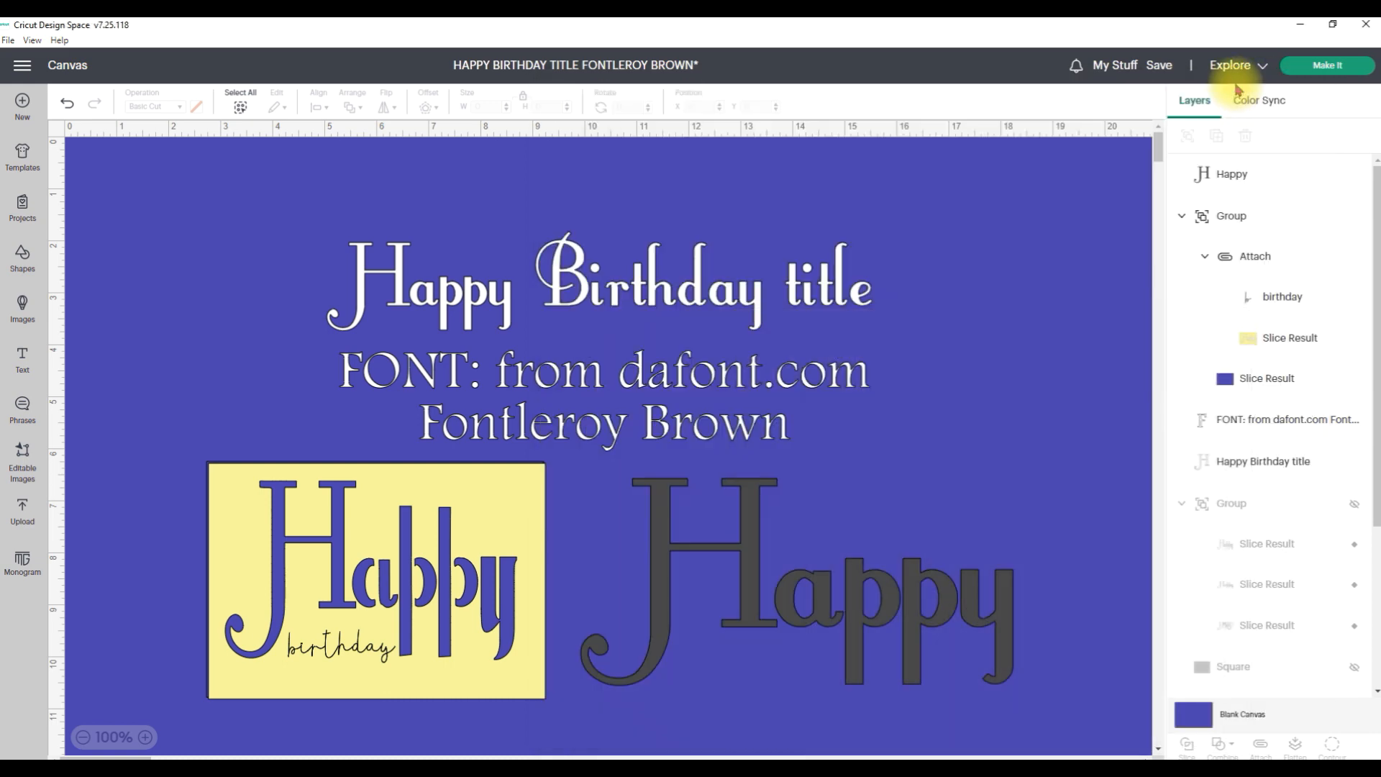
scroll(618, 683, down, 10)
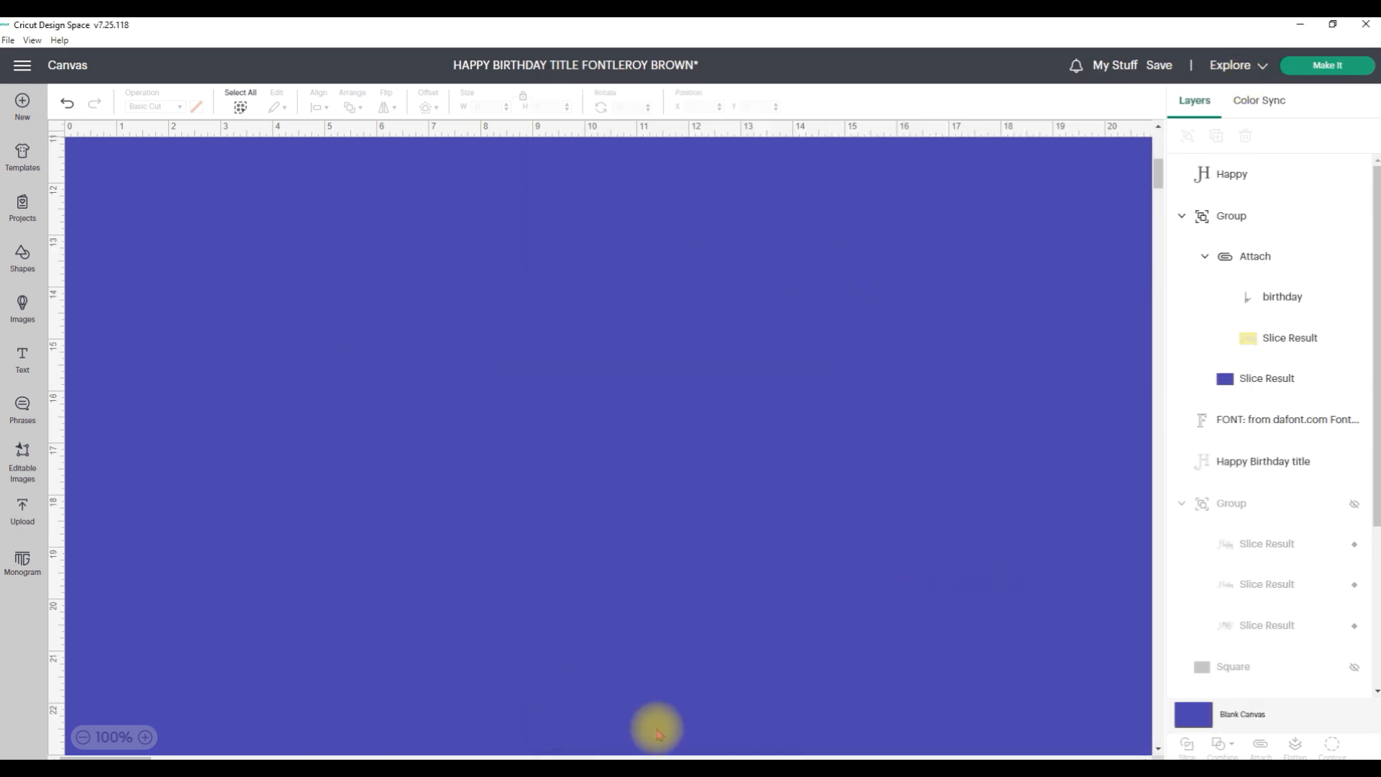
scroll(394, 428, up, 5)
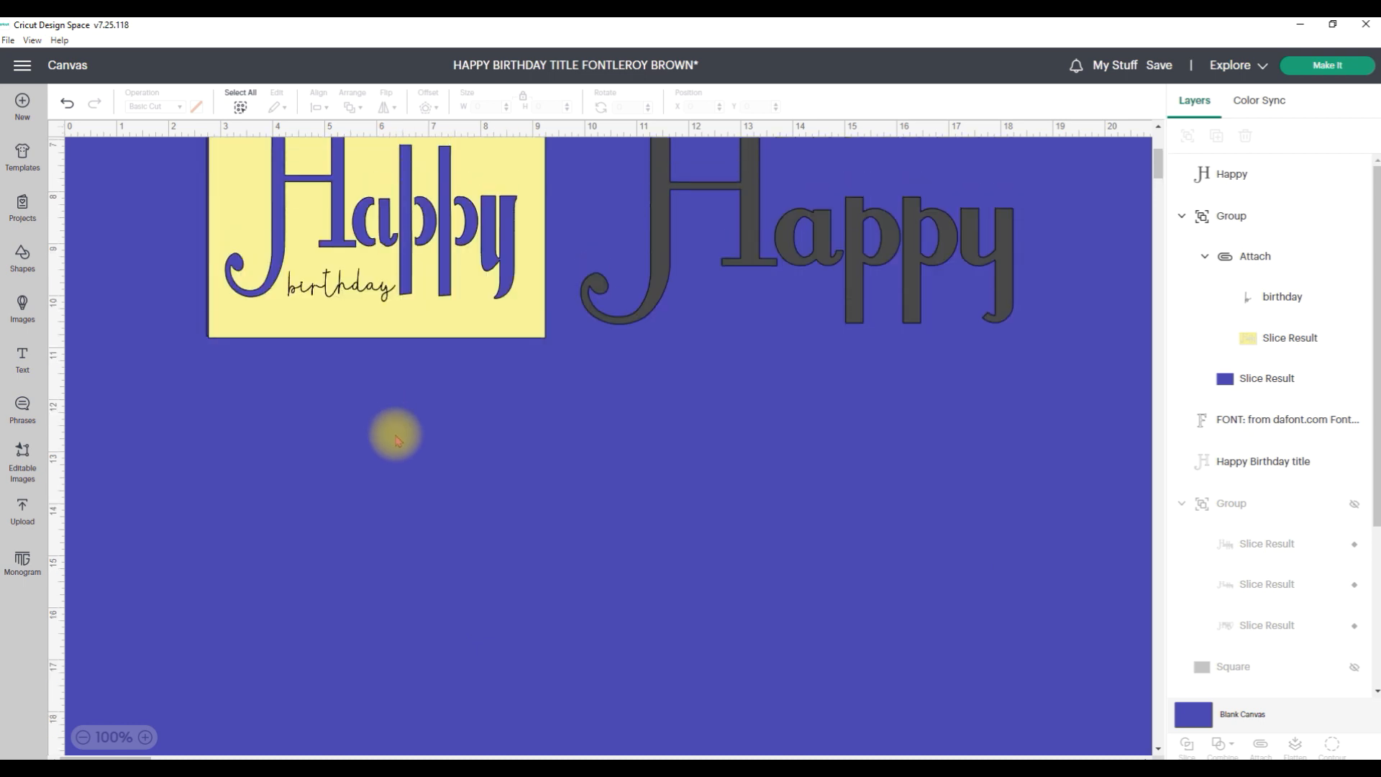
Try to start a text object below the yellow card, erasing a trial "H" and choosing the FontleroyBrown system font.
click(22, 360)
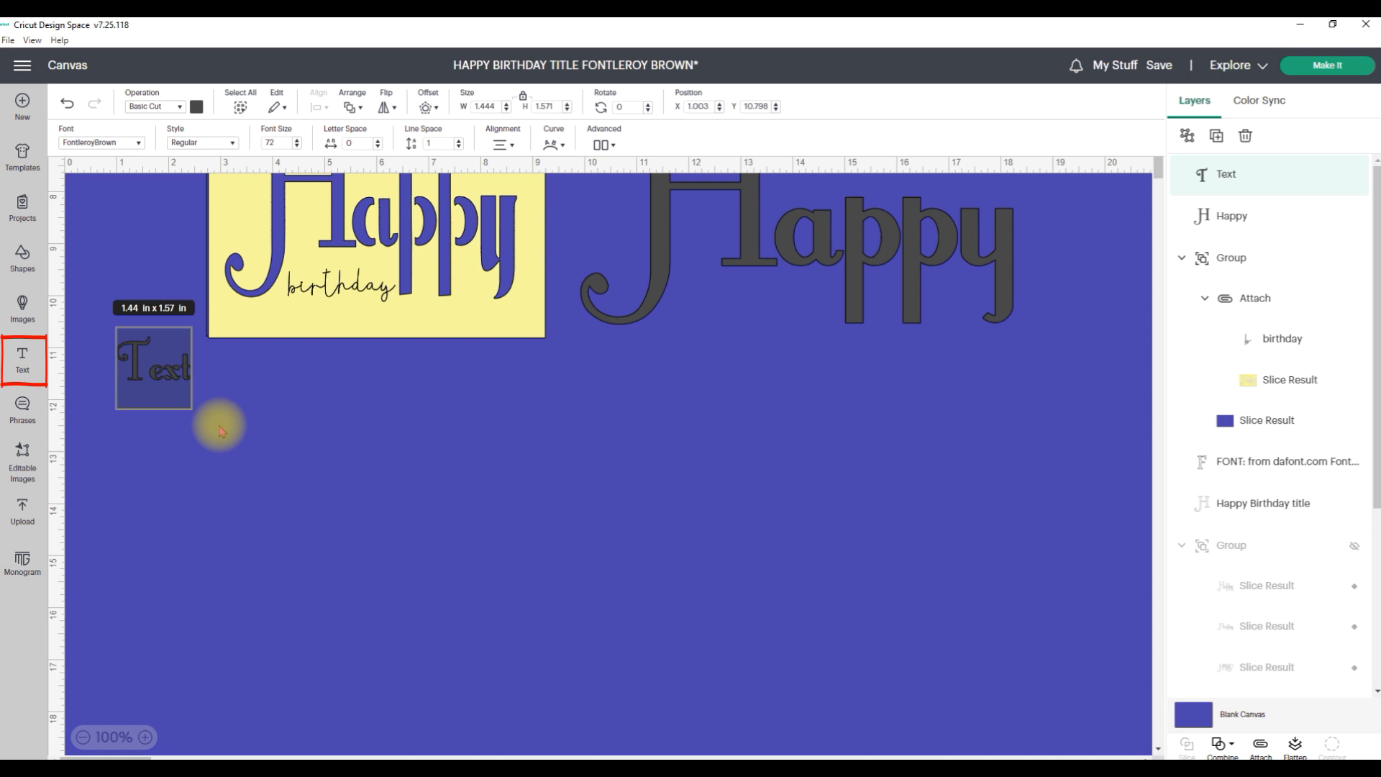
text(H)
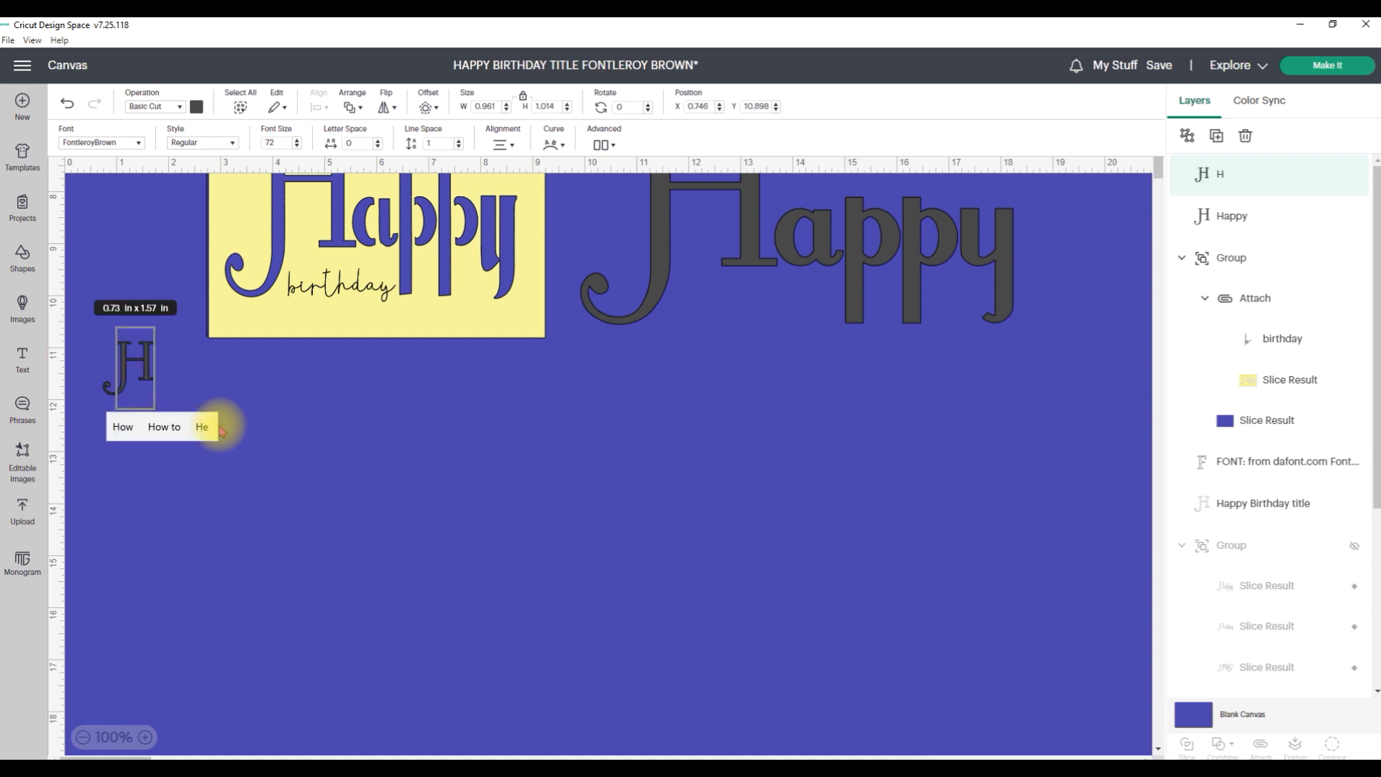
key(BackSpace)
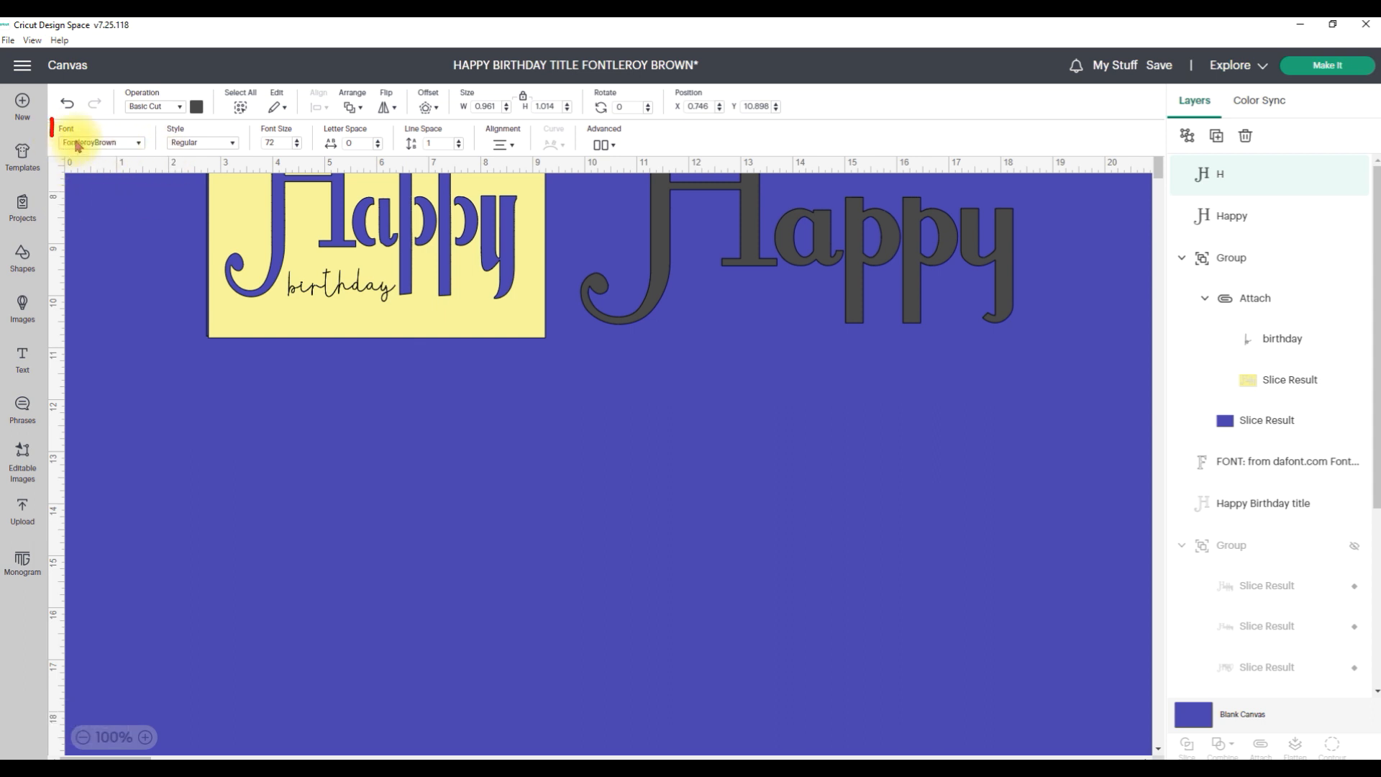
click(139, 149)
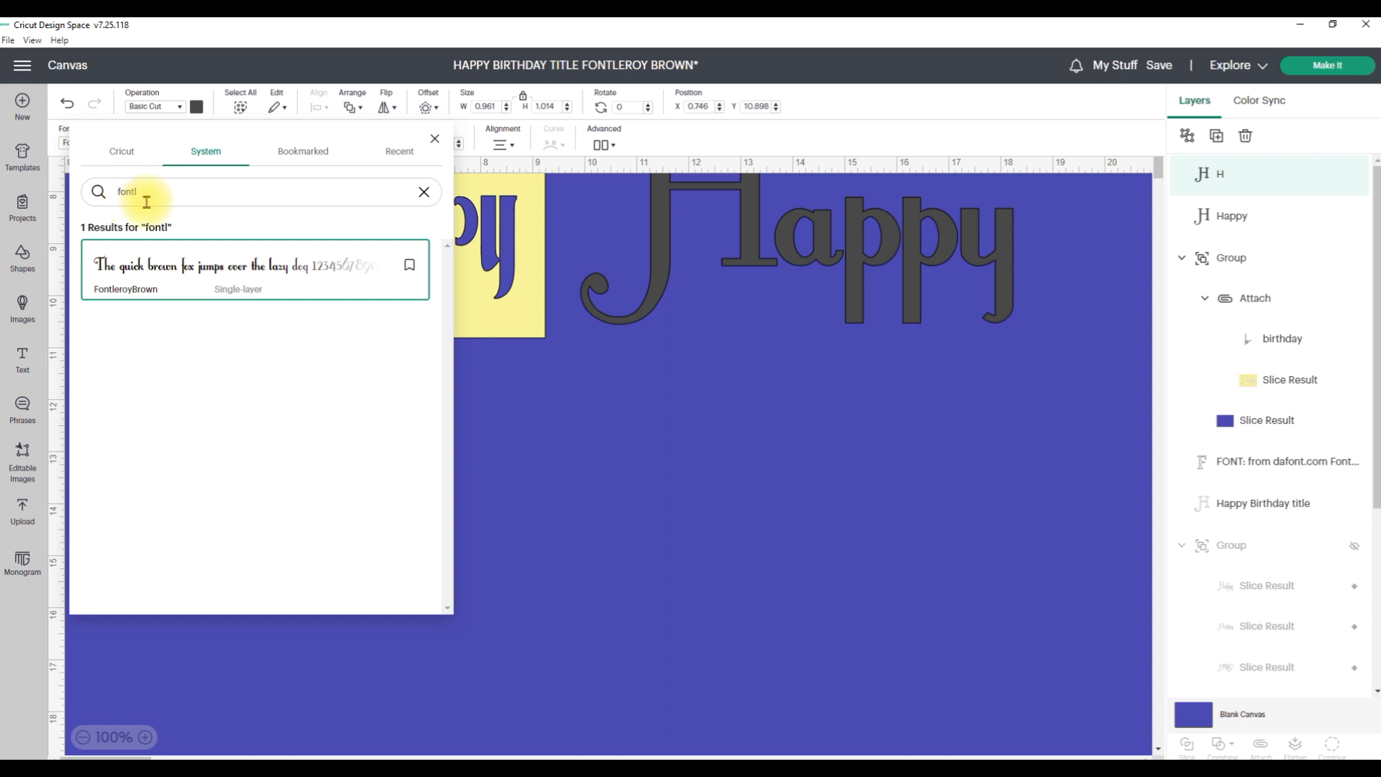
click(164, 272)
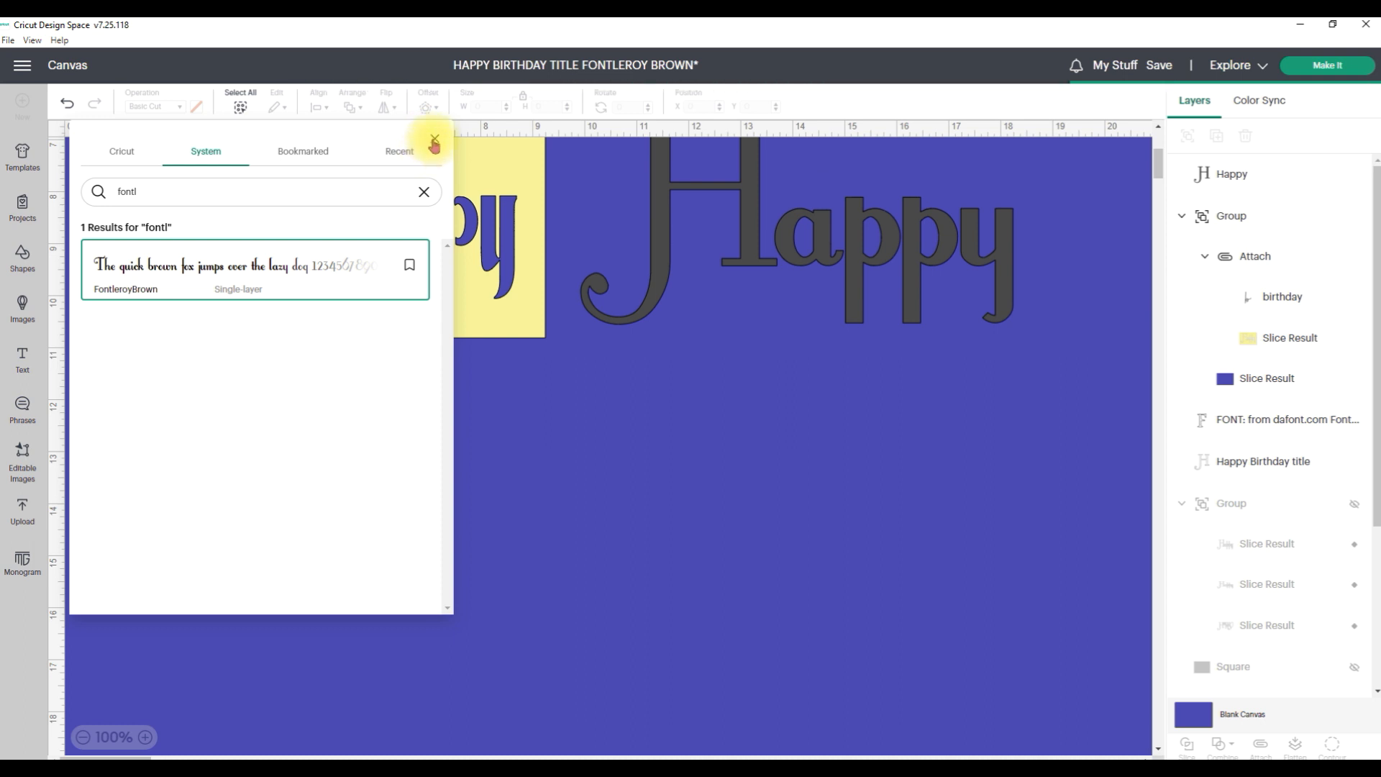
click(435, 140)
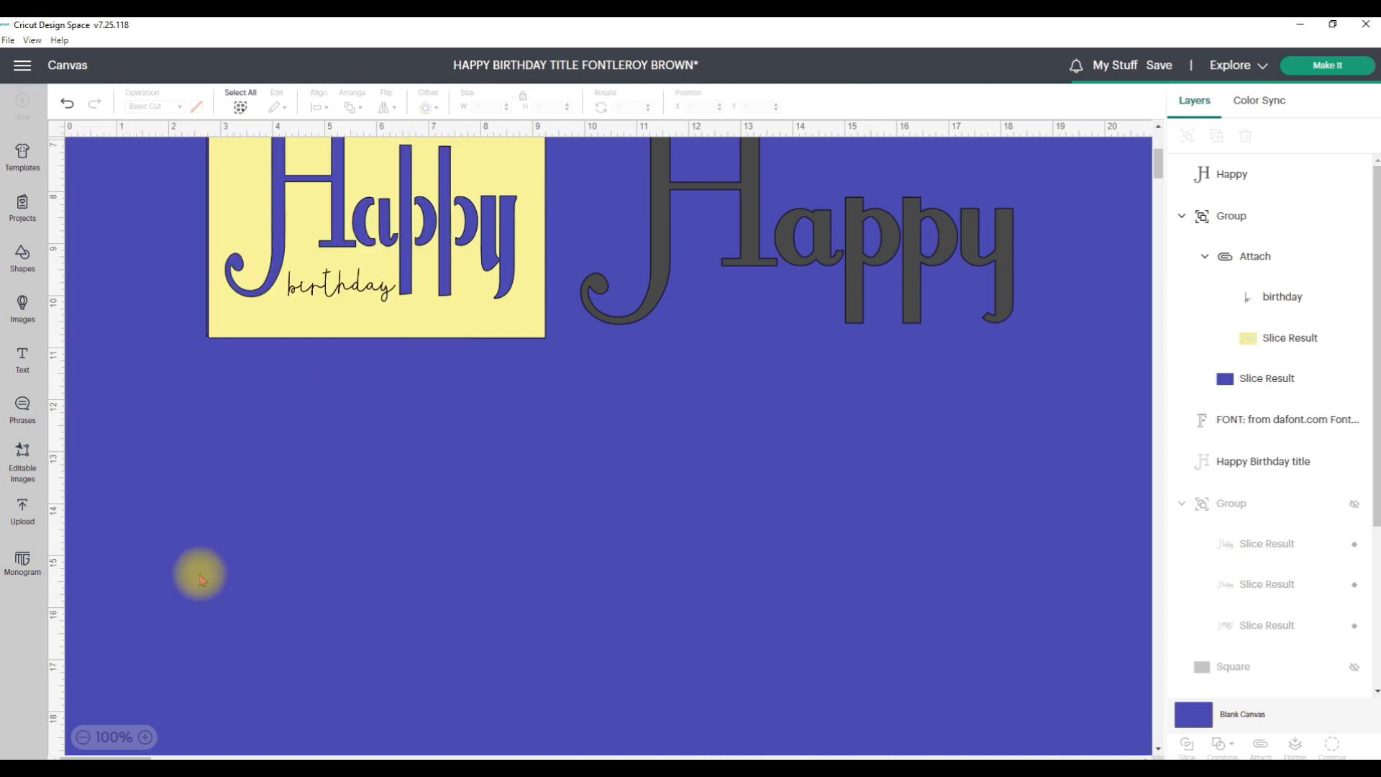
Add a FontleroyBrown text object below the yellow card and enlarge it to about 8.17 × 4.75 in.
scroll(165, 630, down, 5)
scroll(165, 630, up, 5)
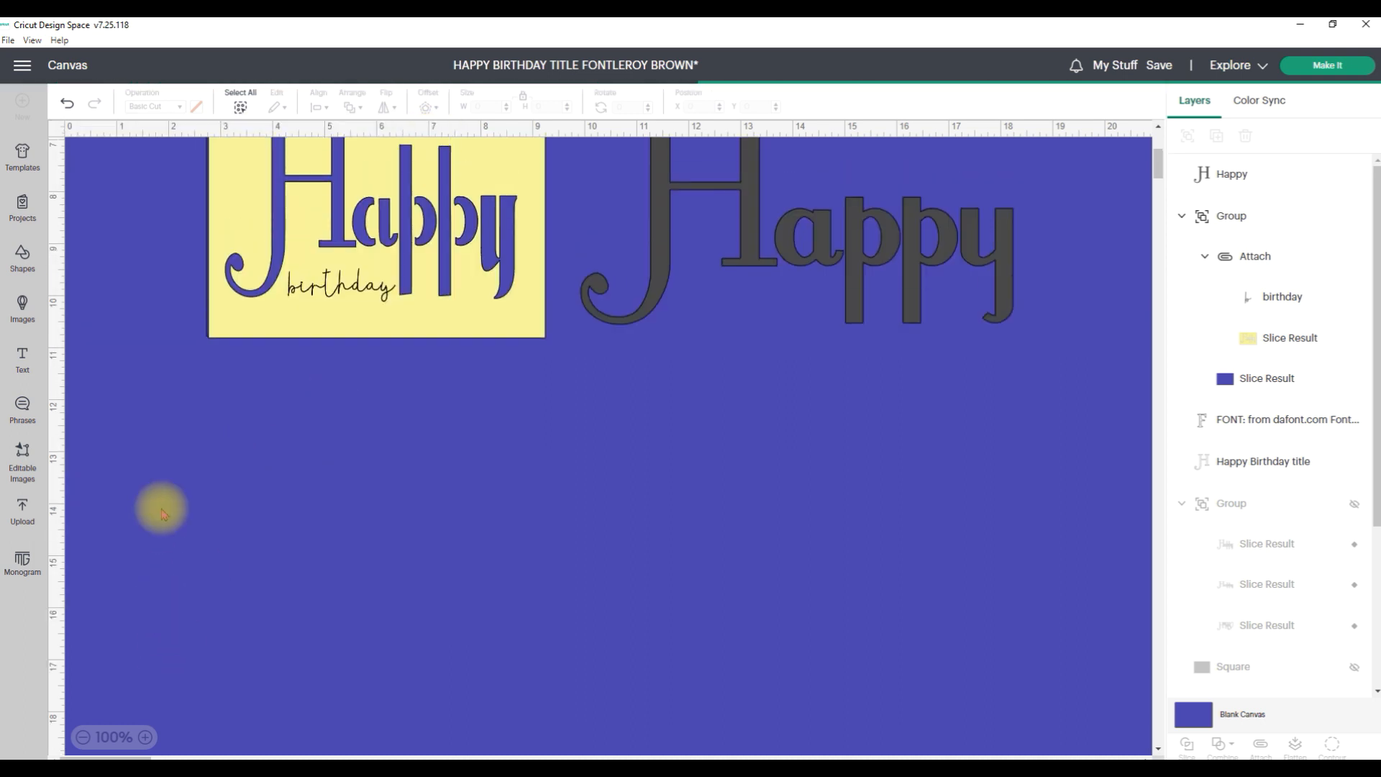
click(23, 360)
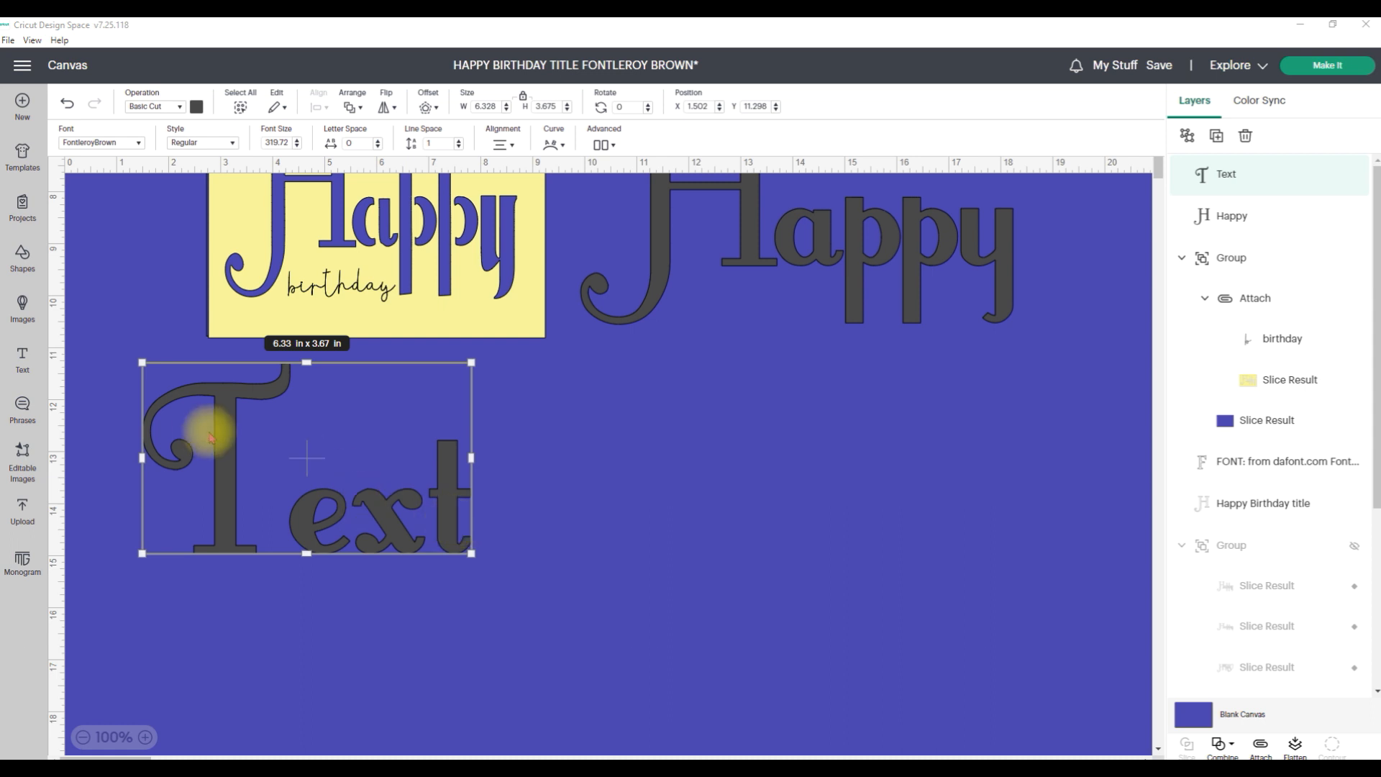
drag(471, 553, 567, 609)
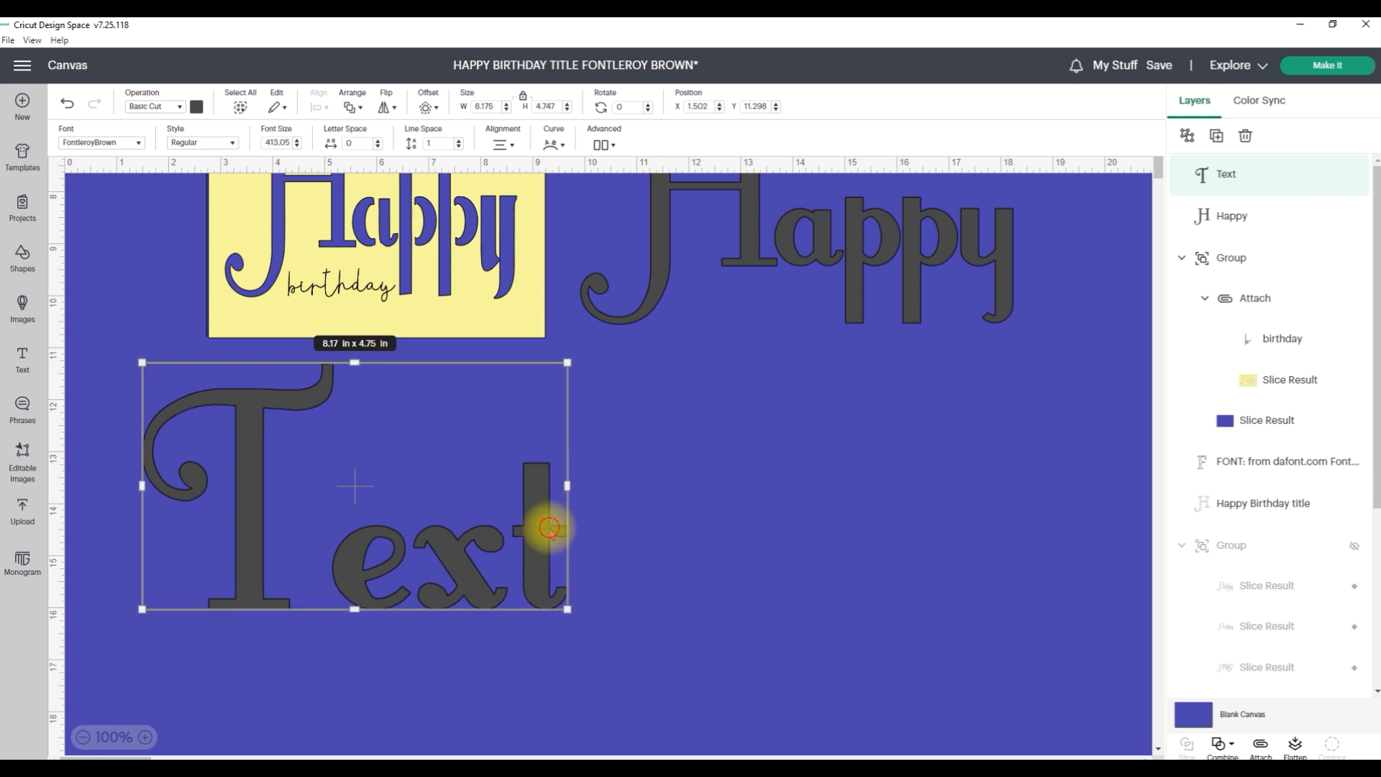
Replace the placeholder text with the copied "Haþþy" glyph word and move it into the clear space below both existing titles.
double_click(550, 528)
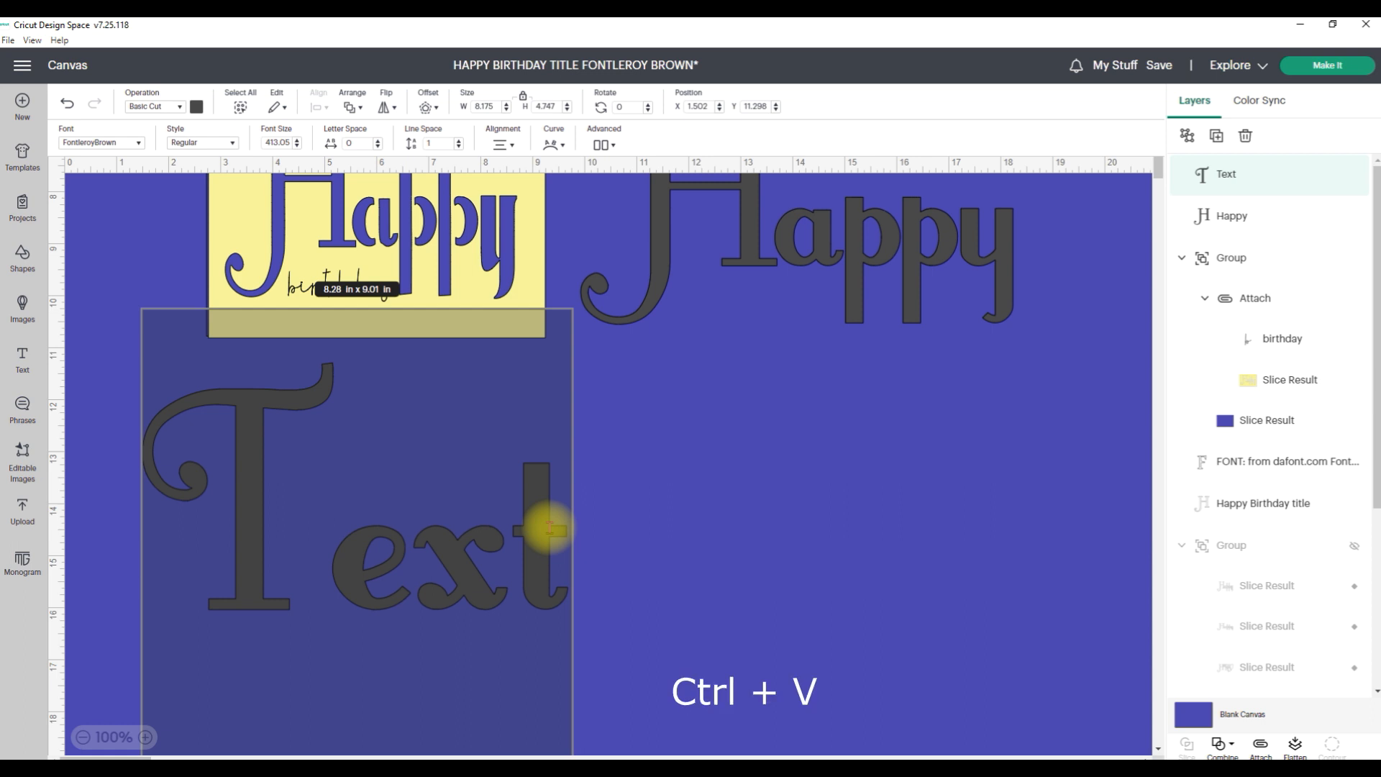
key(ctrl+v)
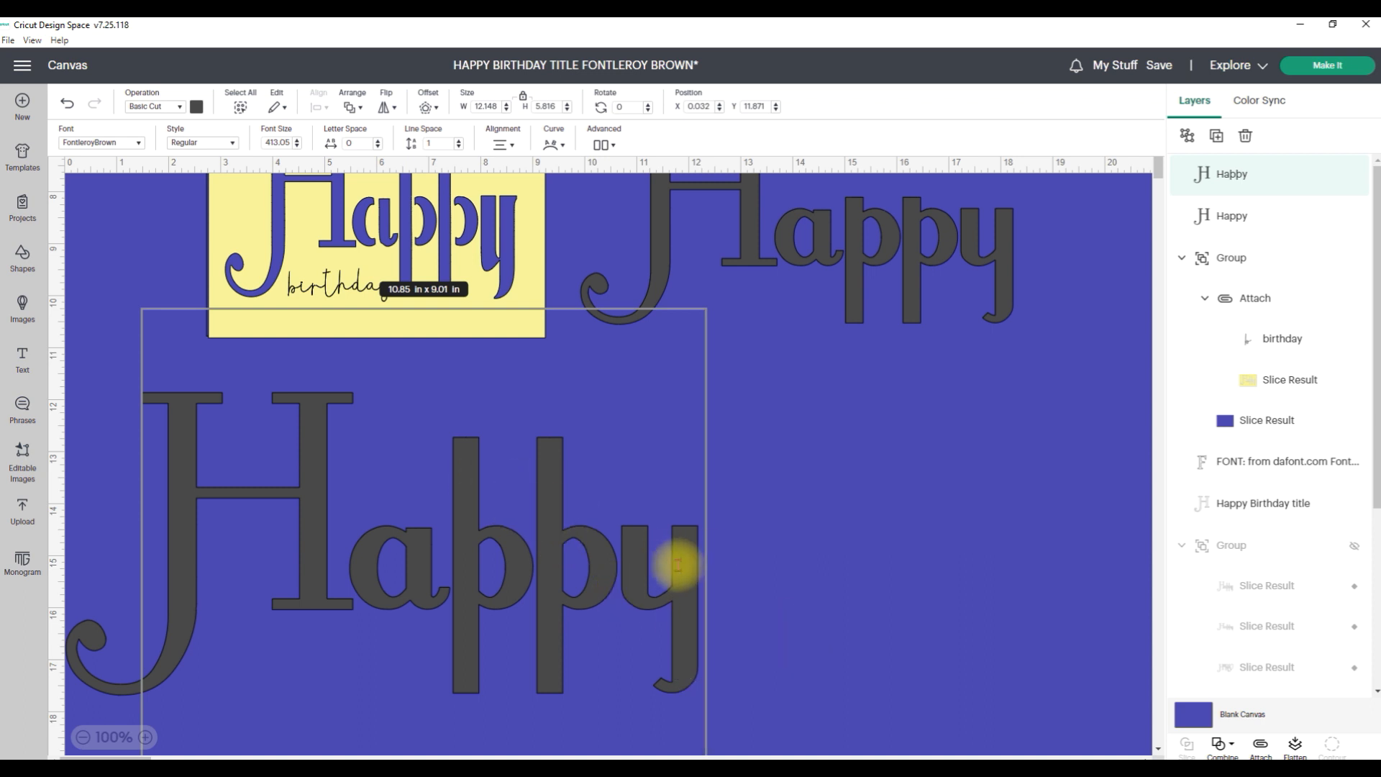
click(788, 484)
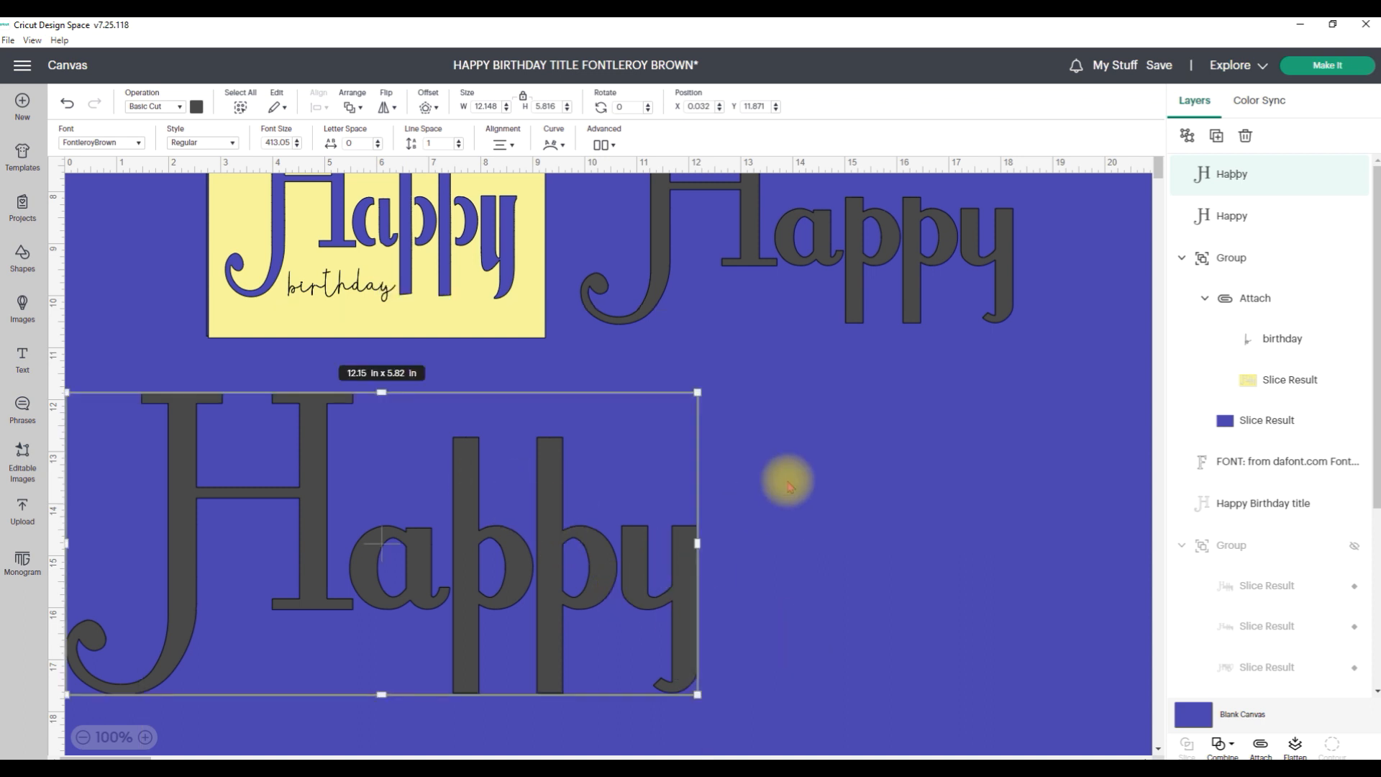
drag(549, 478, 810, 457)
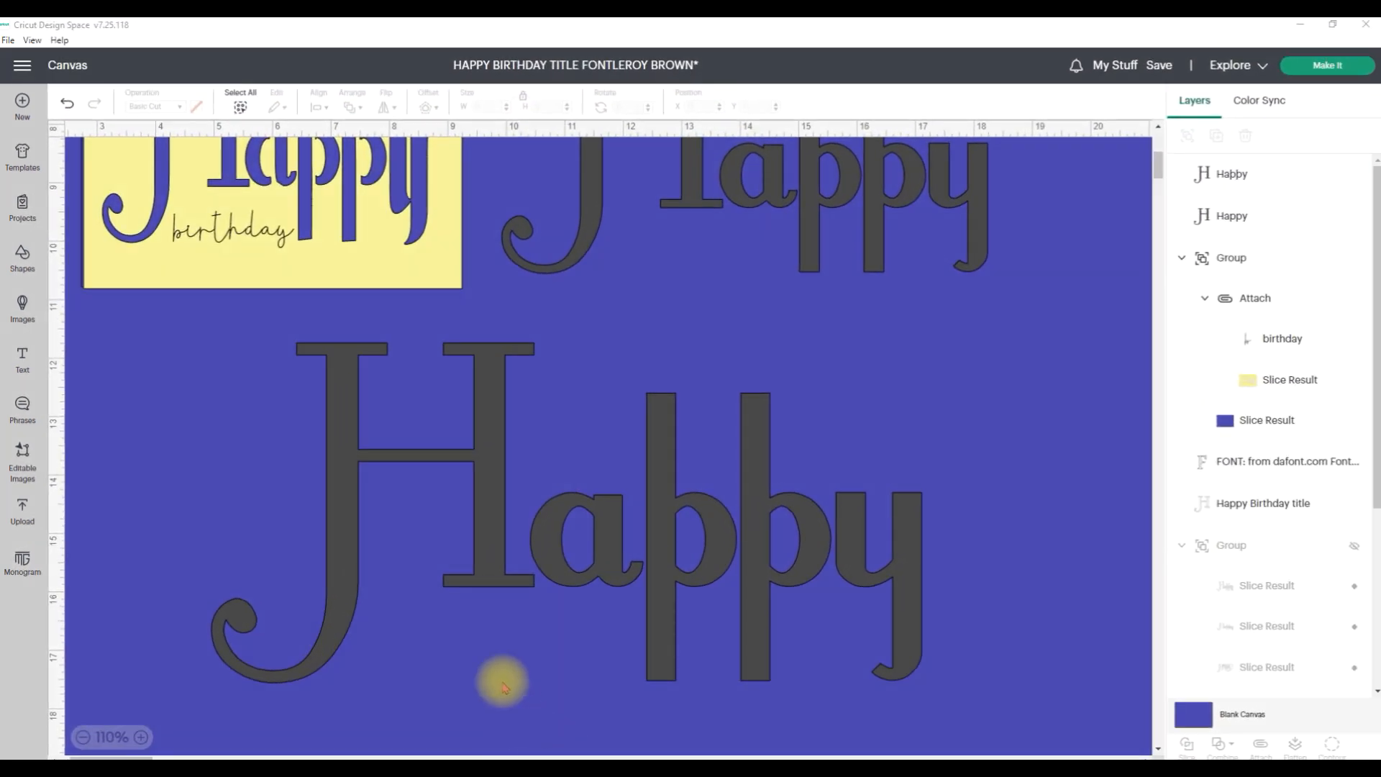
Ungroup the new "Haþþy" text into separate letters.
click(661, 560)
drag(663, 559, 662, 562)
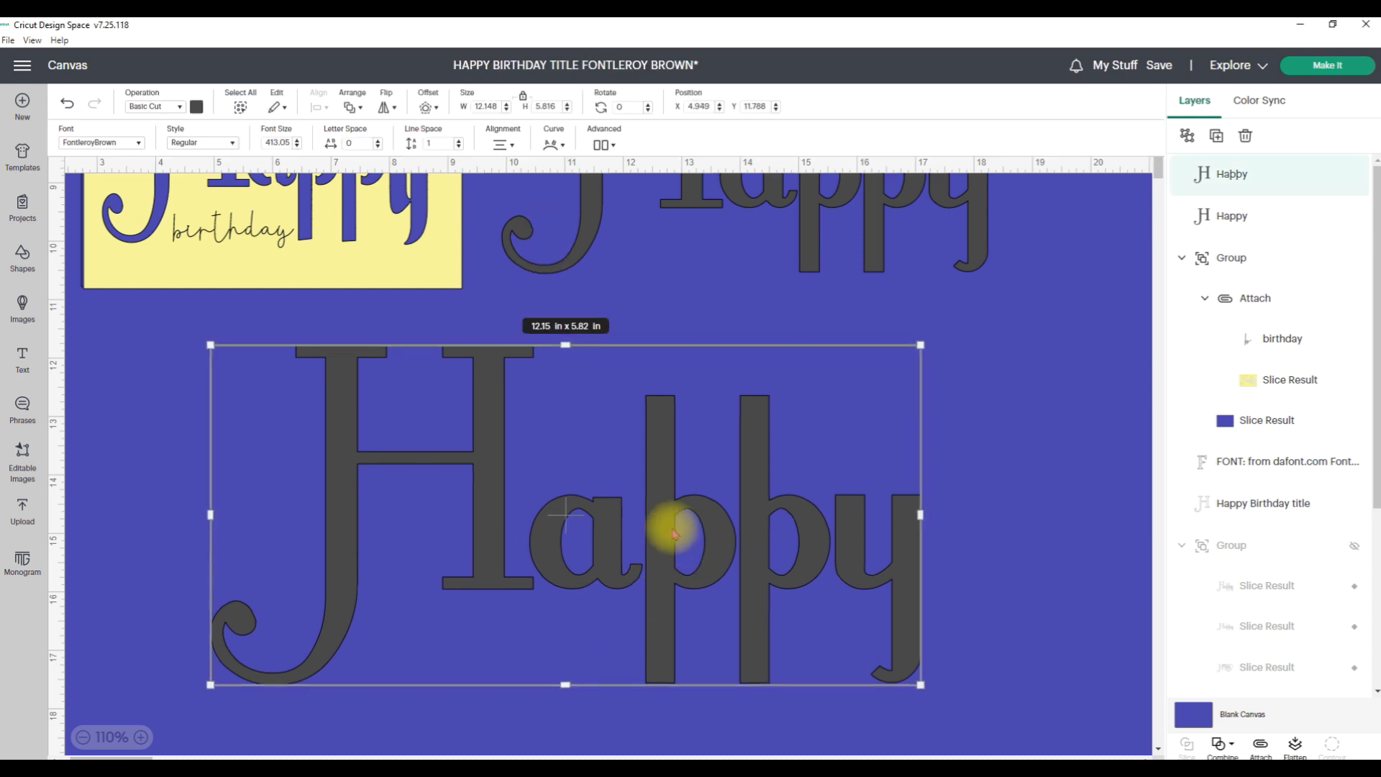
click(604, 144)
click(651, 162)
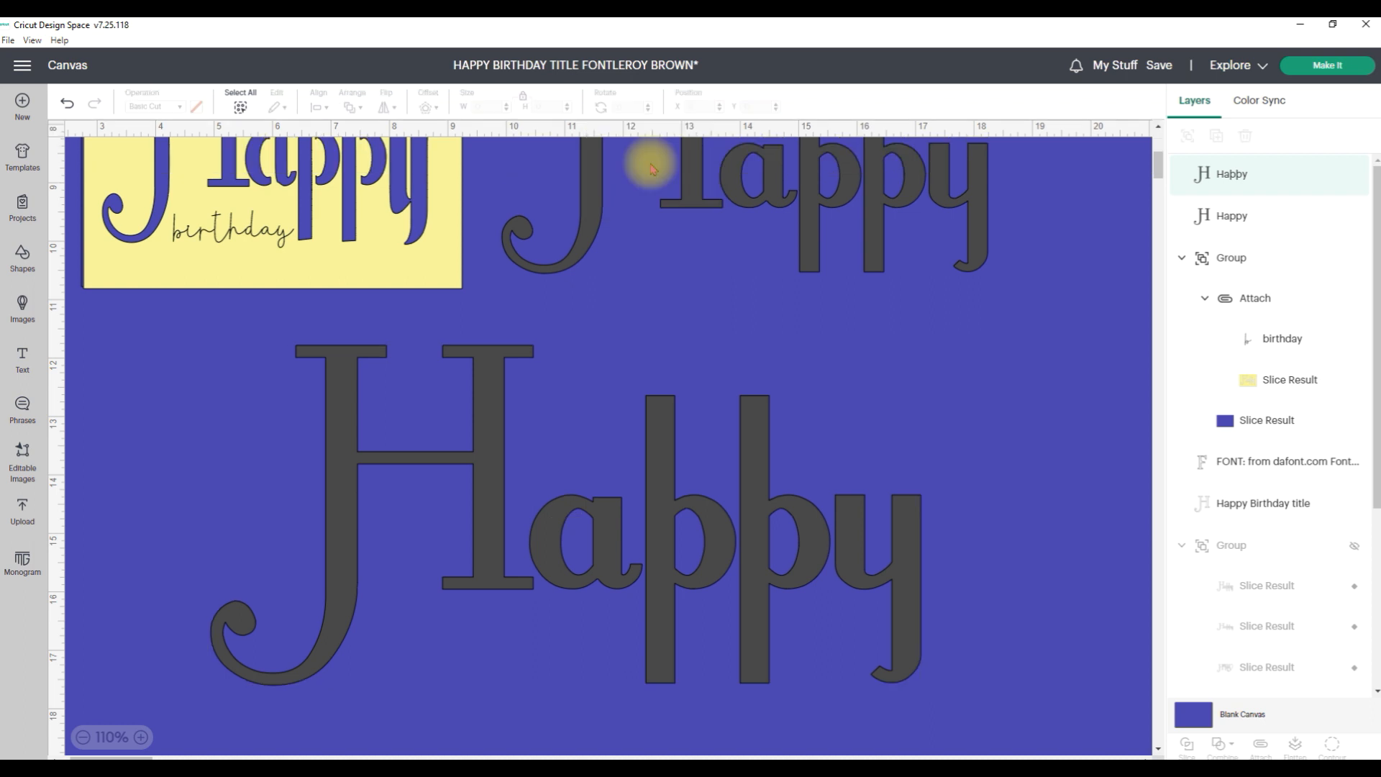
click(1022, 486)
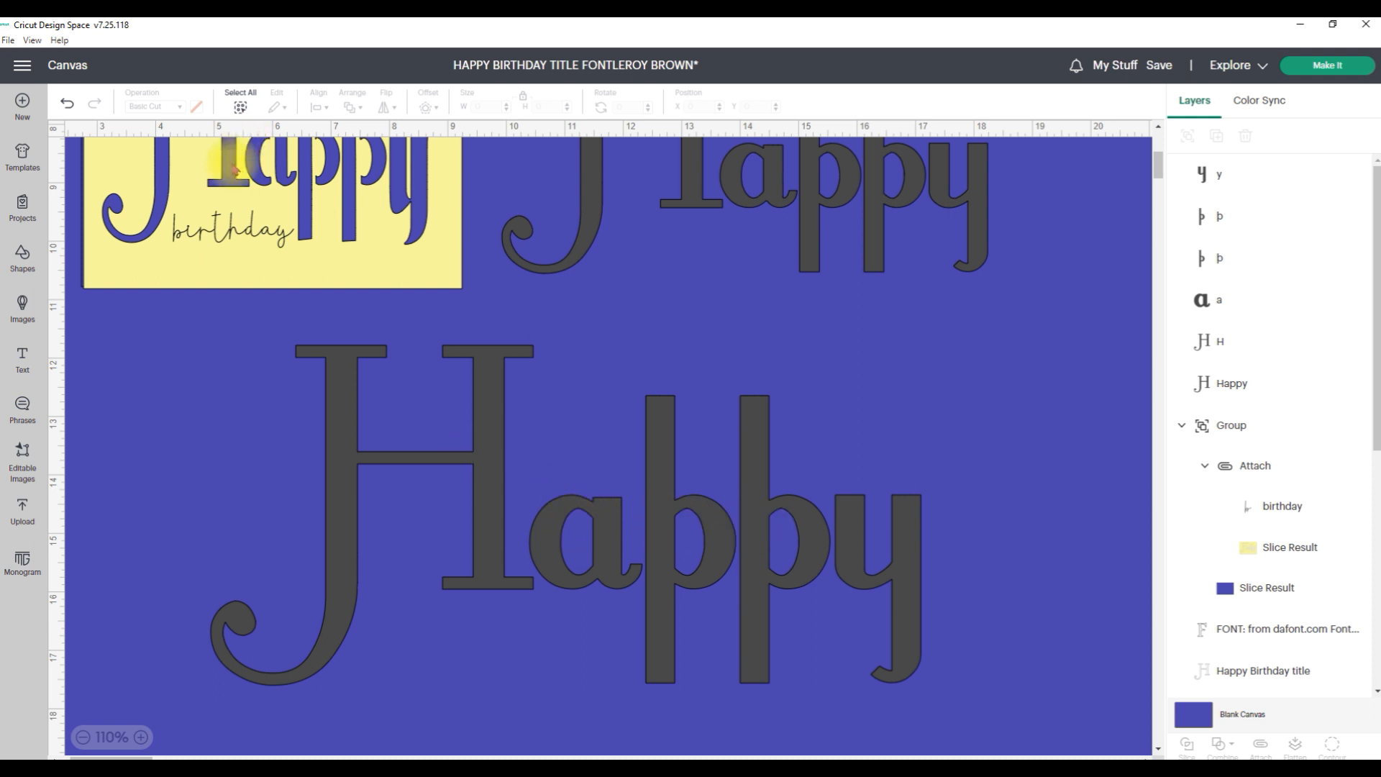
Bring the yellow card down to examine its stencil-cut "Happy" letters and return it above the new word.
drag(231, 229, 225, 332)
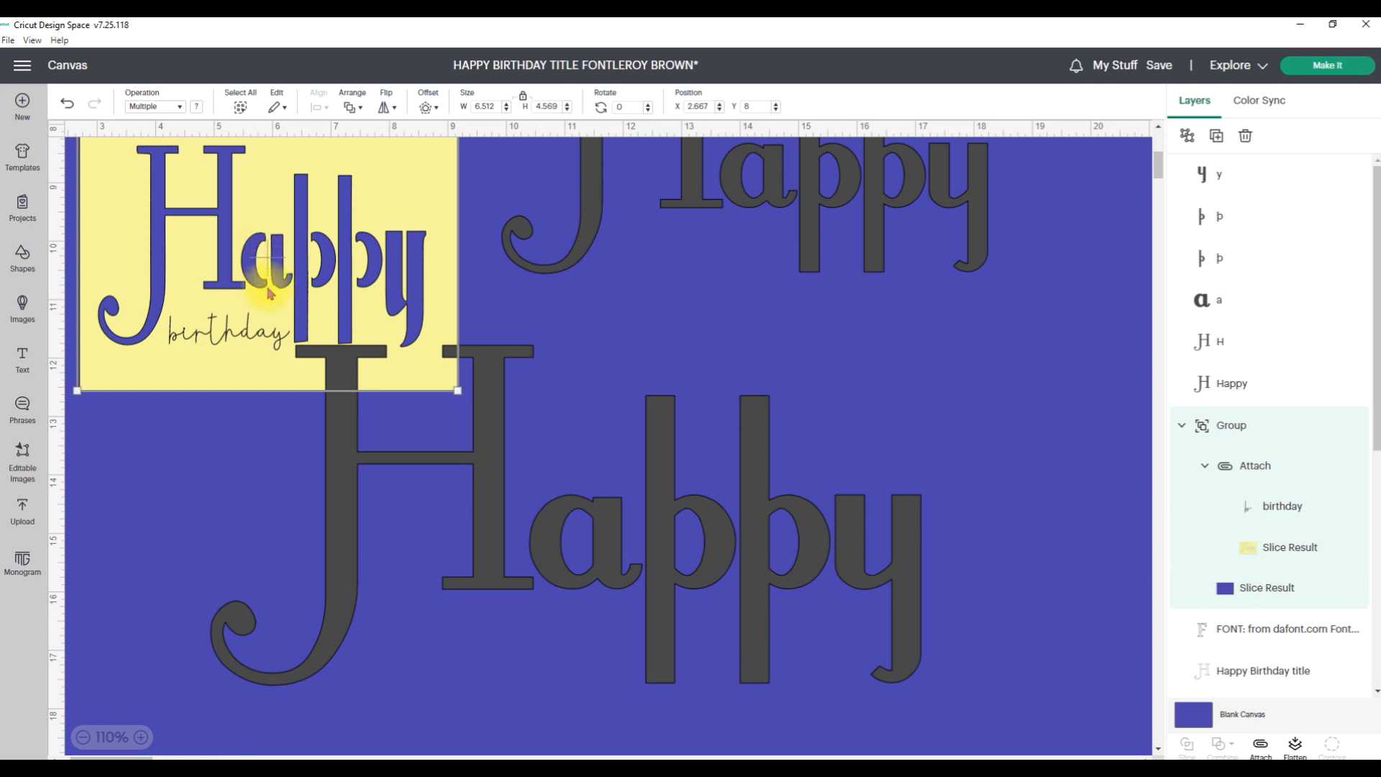
drag(267, 304, 277, 342)
drag(276, 296, 288, 182)
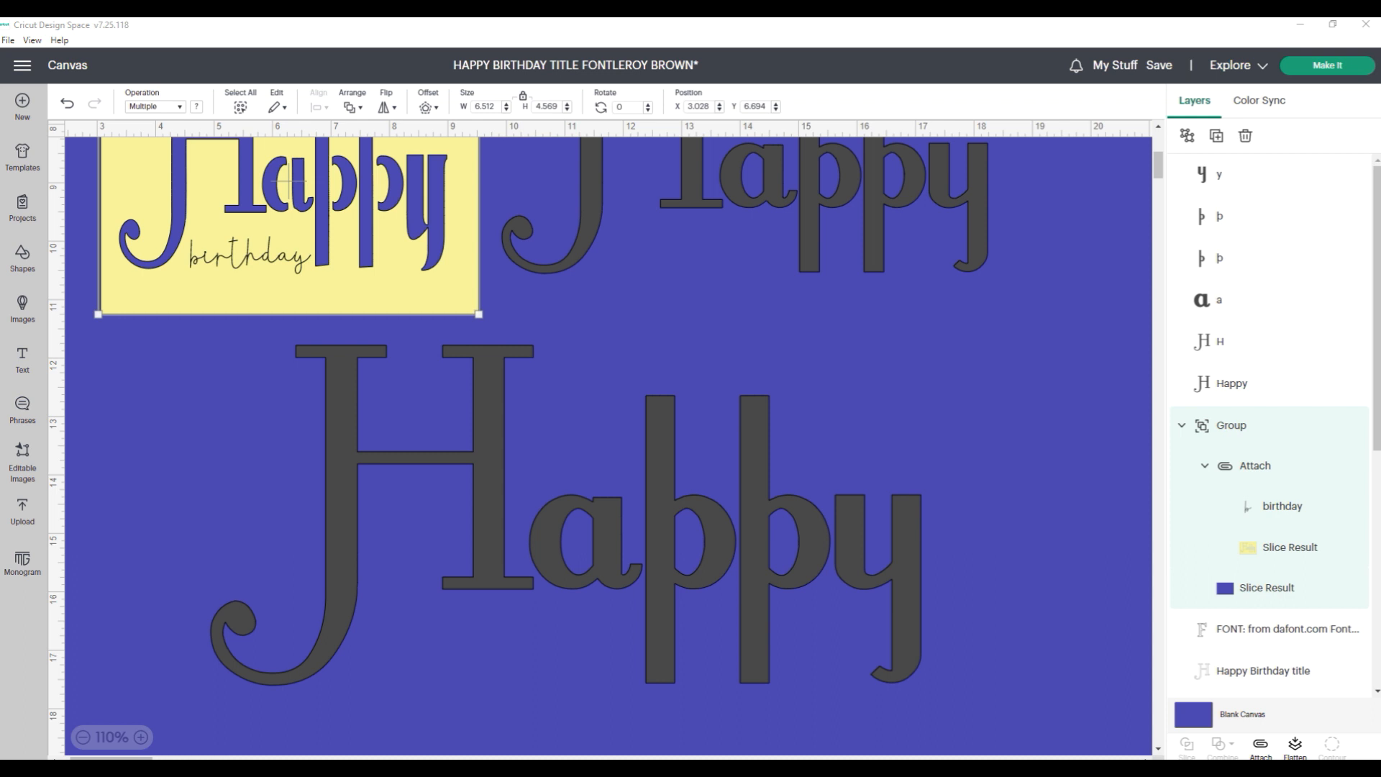
Add a square, place it above the new word's "y", and colour it red.
click(26, 274)
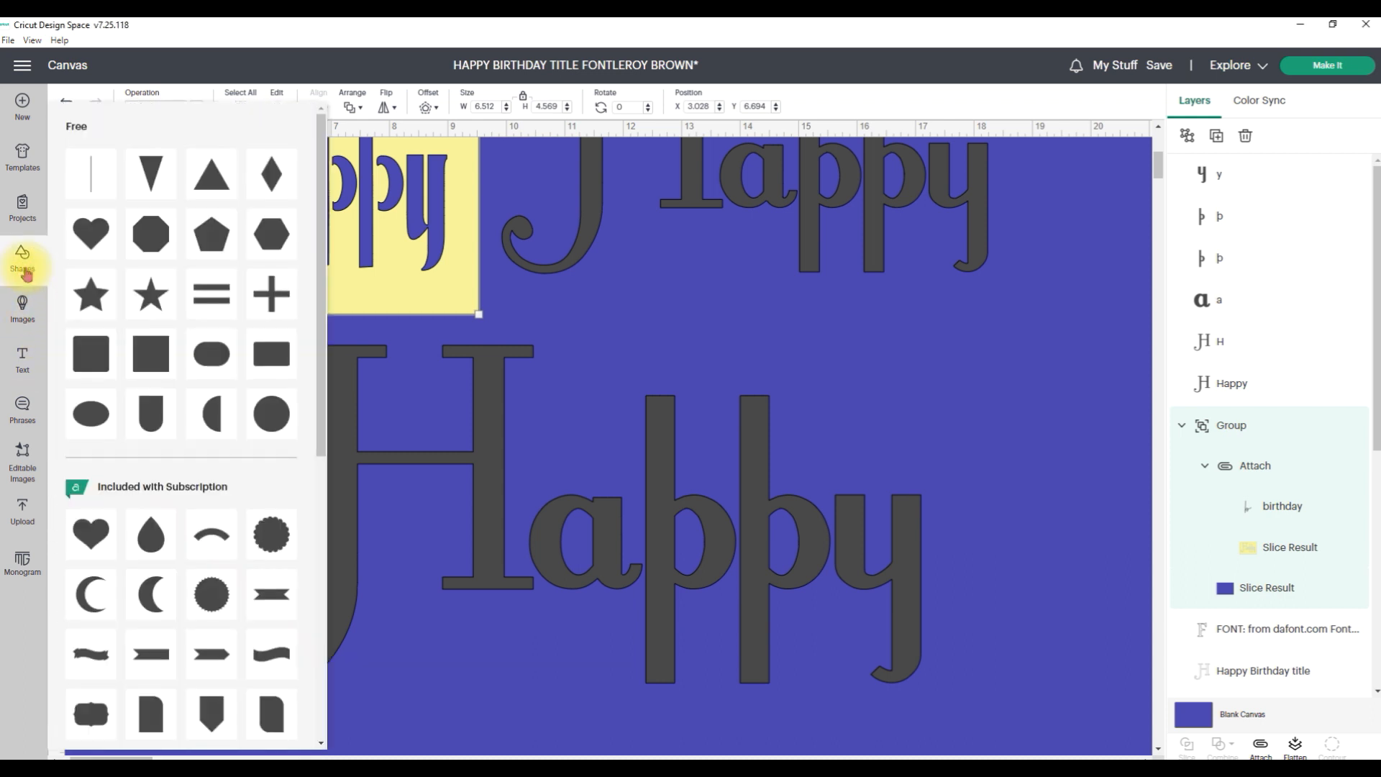
click(154, 358)
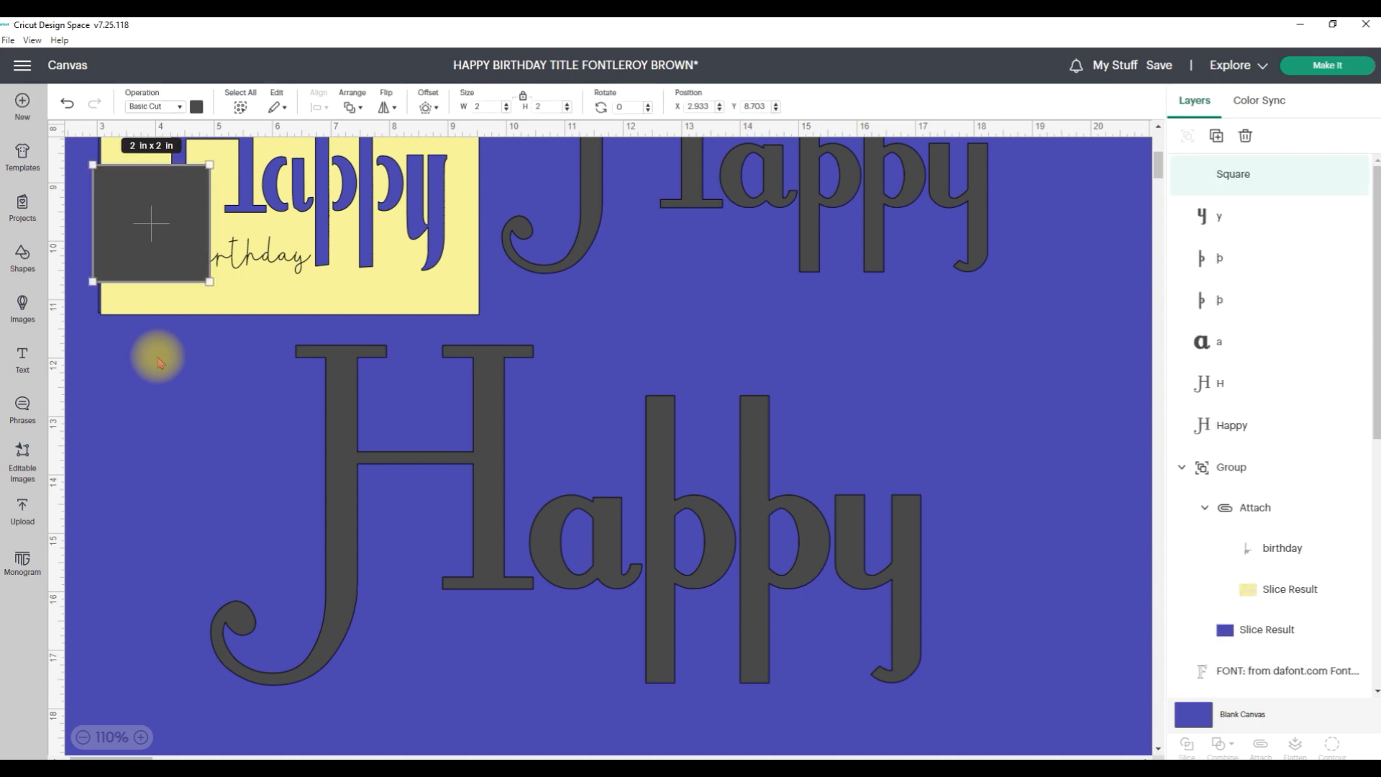
drag(151, 234, 961, 407)
click(196, 106)
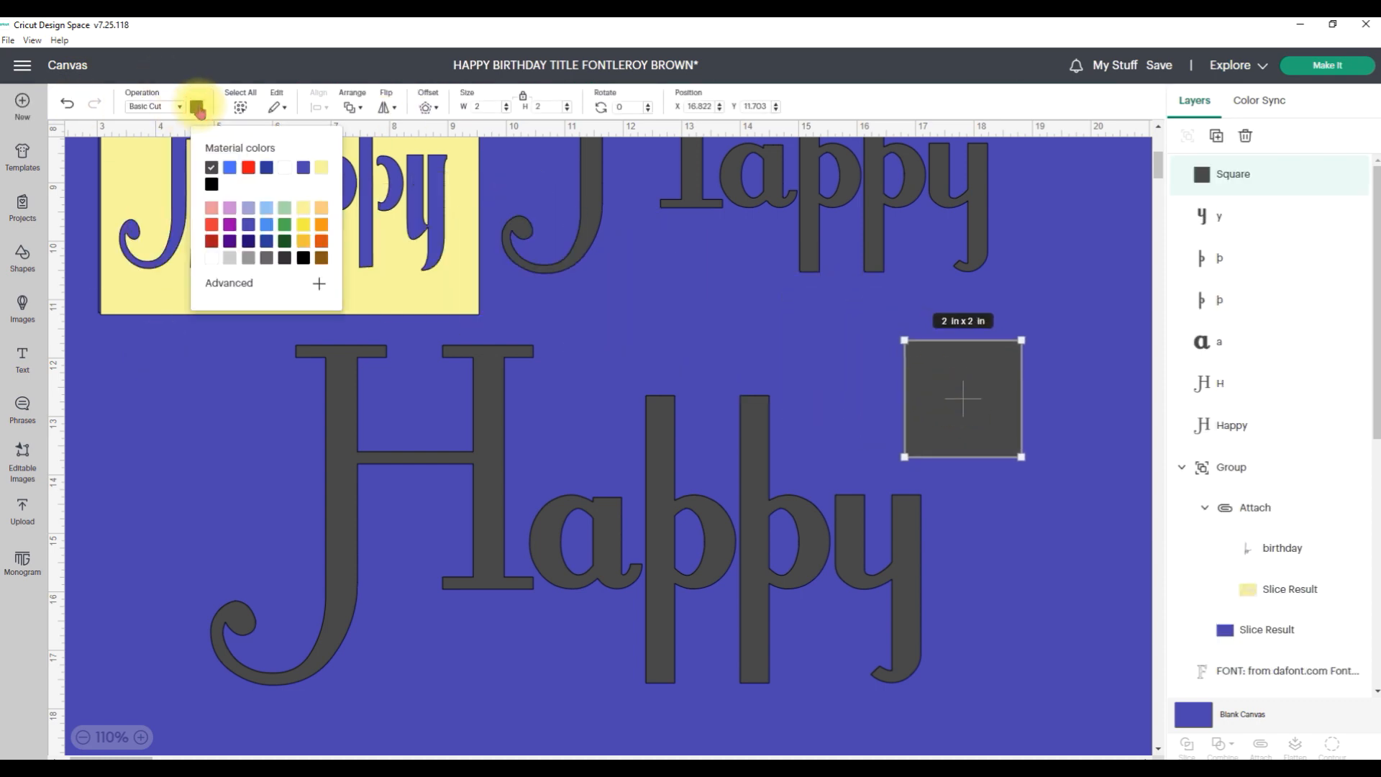
click(248, 167)
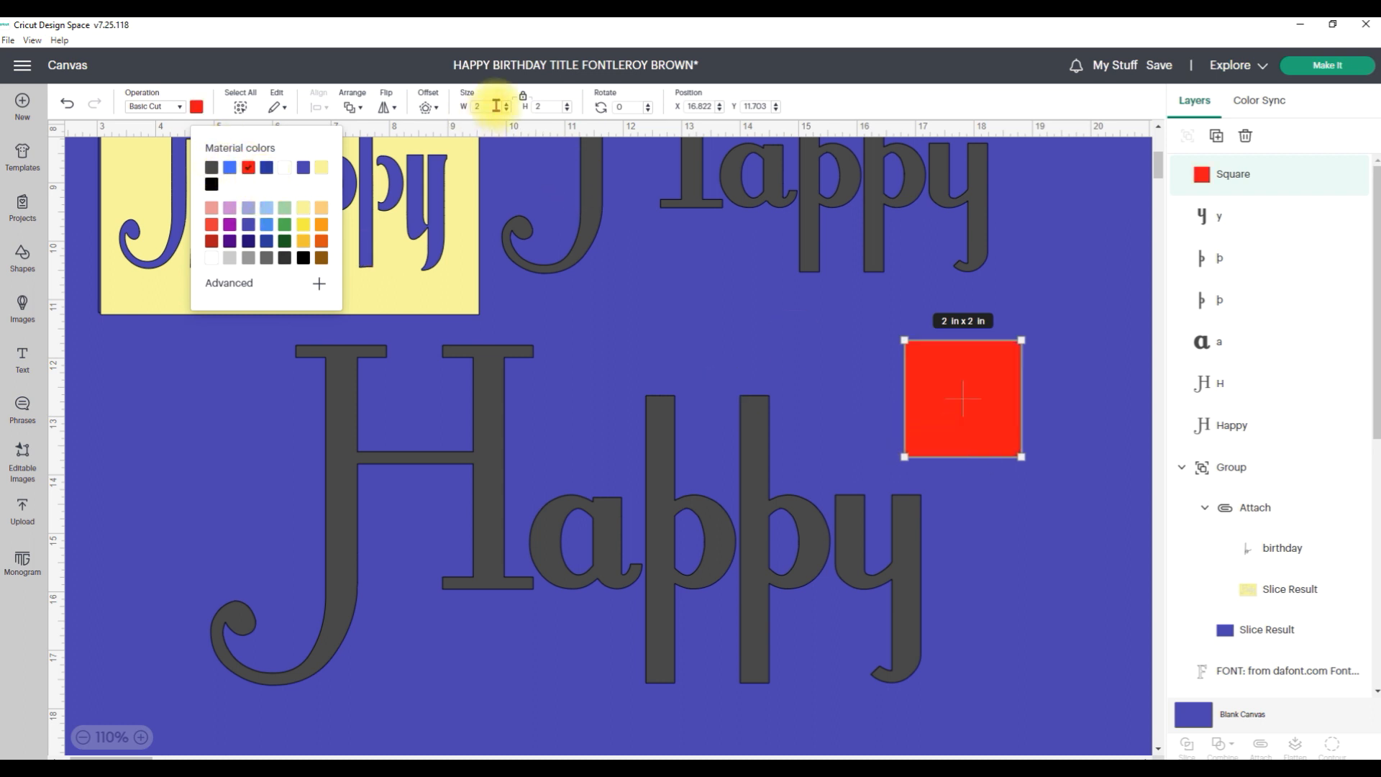
Unlock the red square's proportions and resize it into a vertical bar about 0.375 × 1.917 in.
click(523, 97)
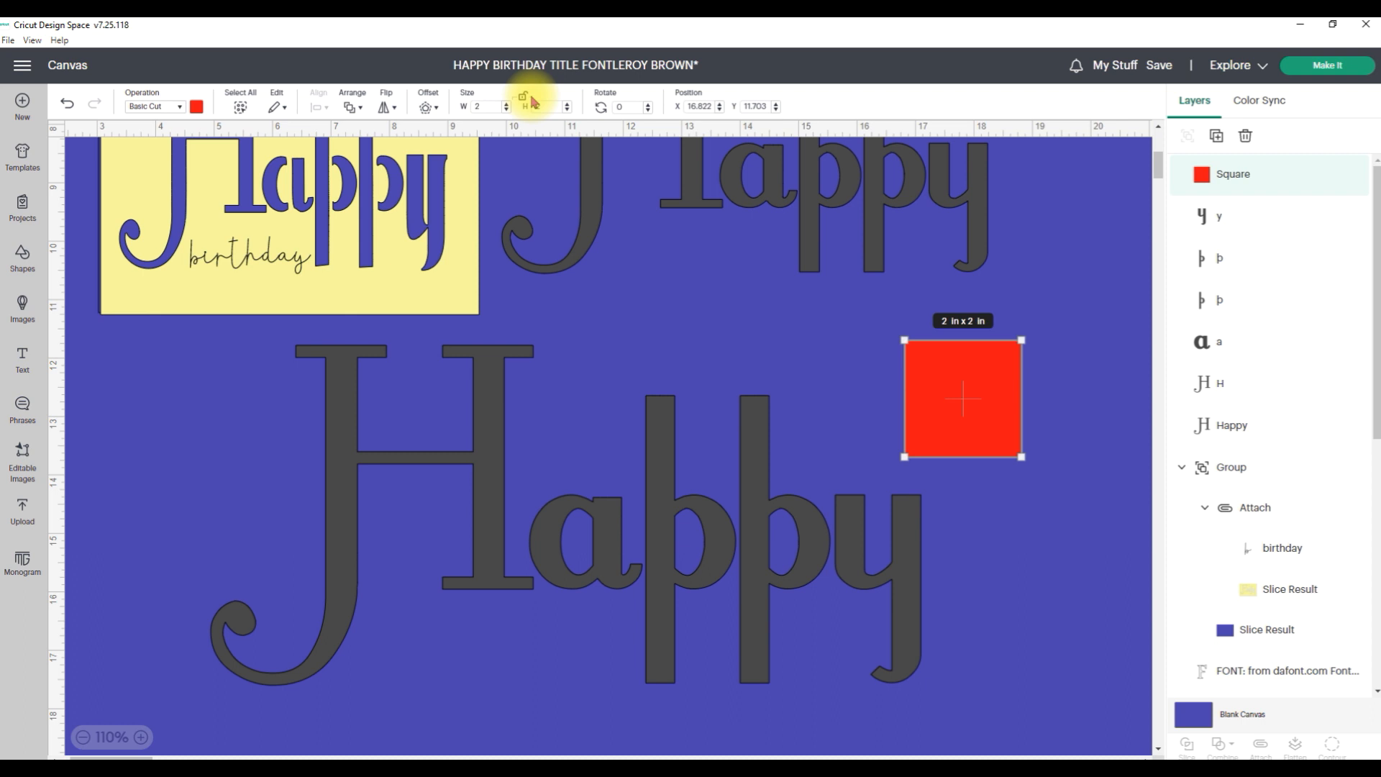
drag(1023, 461, 928, 453)
click(669, 512)
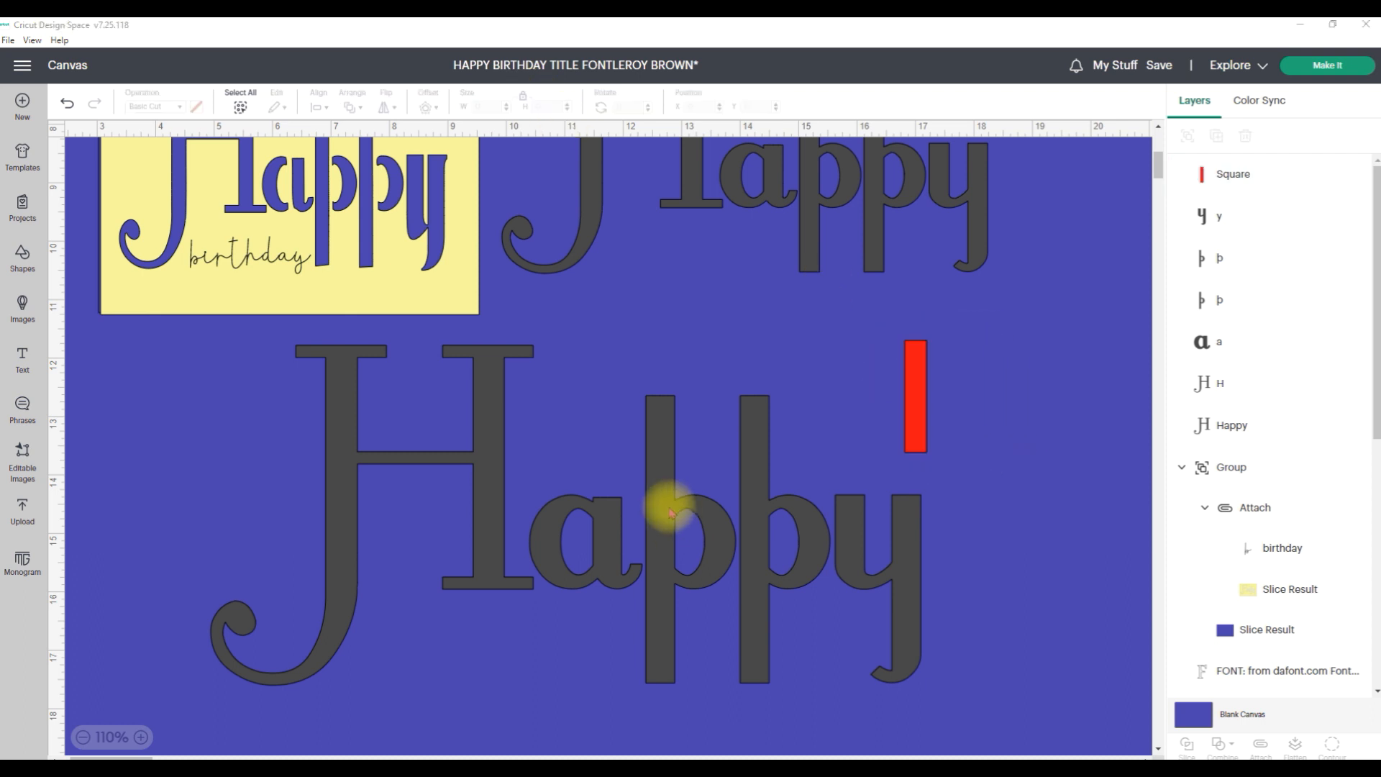
Move the red bar onto the letter "a" and narrow it to about 0.25 in wide.
click(910, 406)
drag(911, 410, 582, 480)
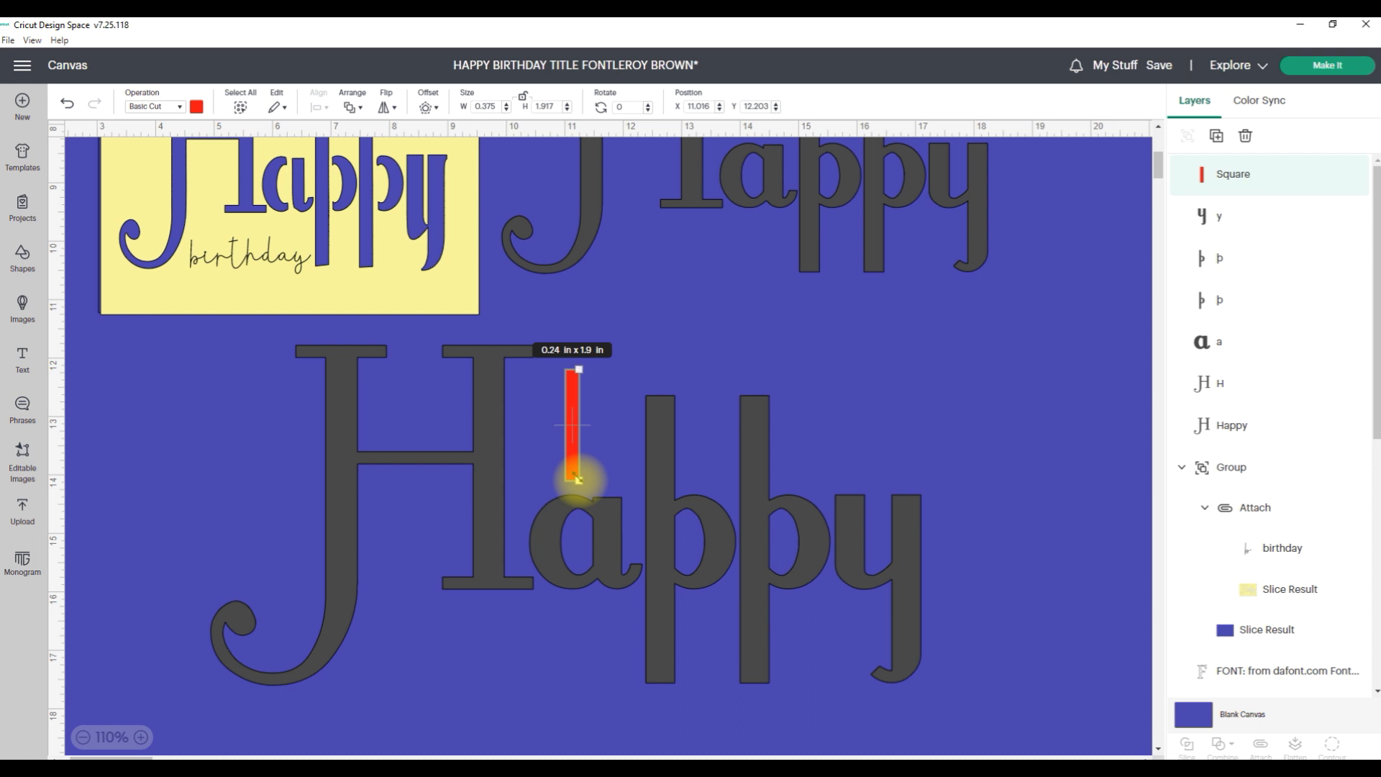
drag(579, 478, 558, 583)
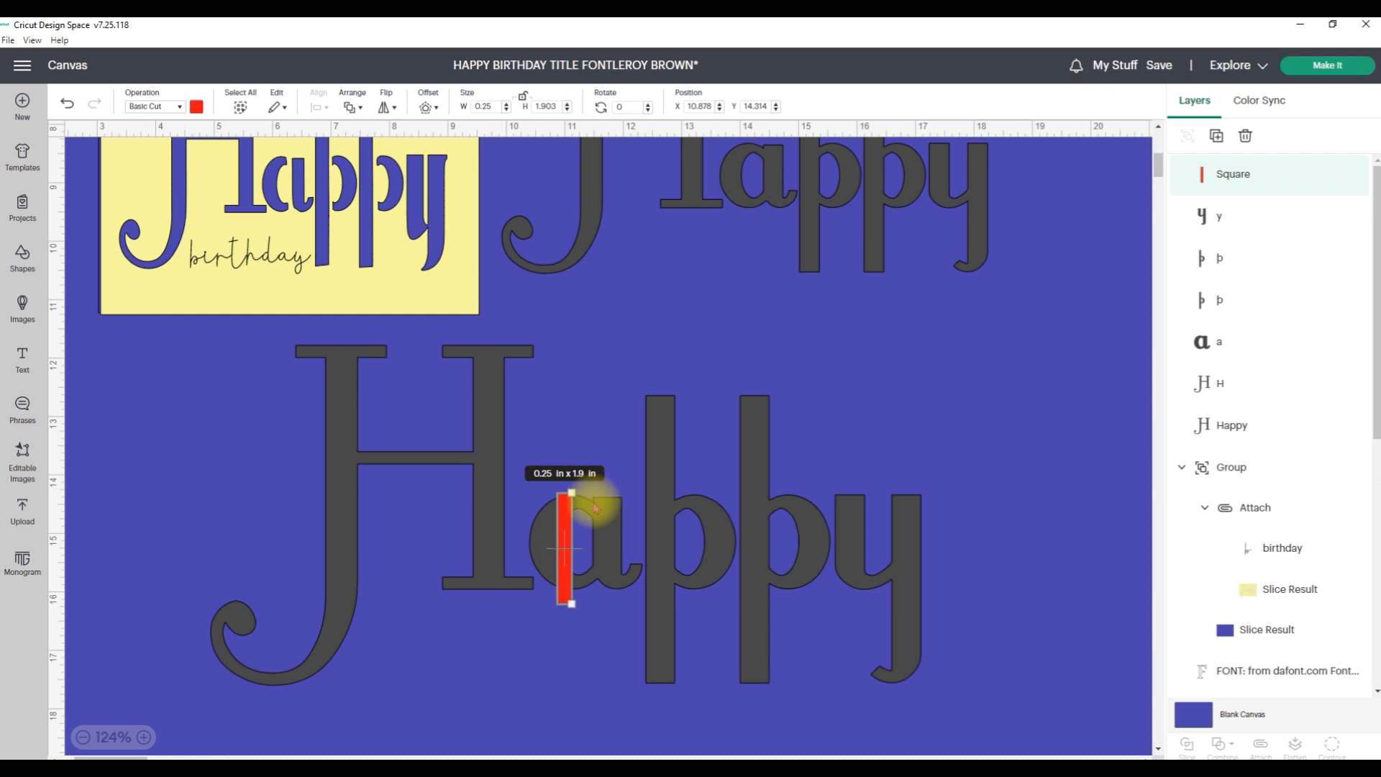
Shift the red bar to where the bowl of the "a" meets its stem and narrow it to about 0.18 in.
scroll(597, 502, up, 5)
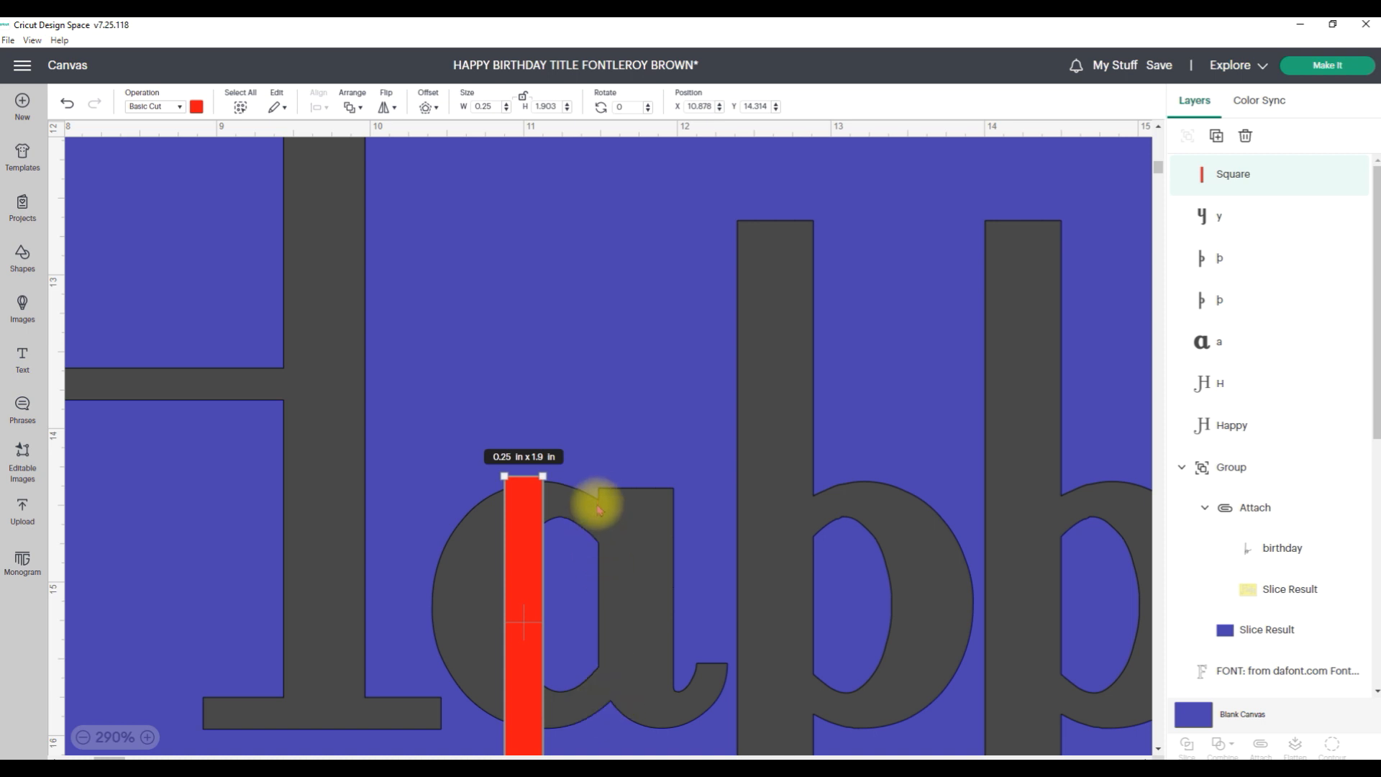
drag(528, 656, 583, 630)
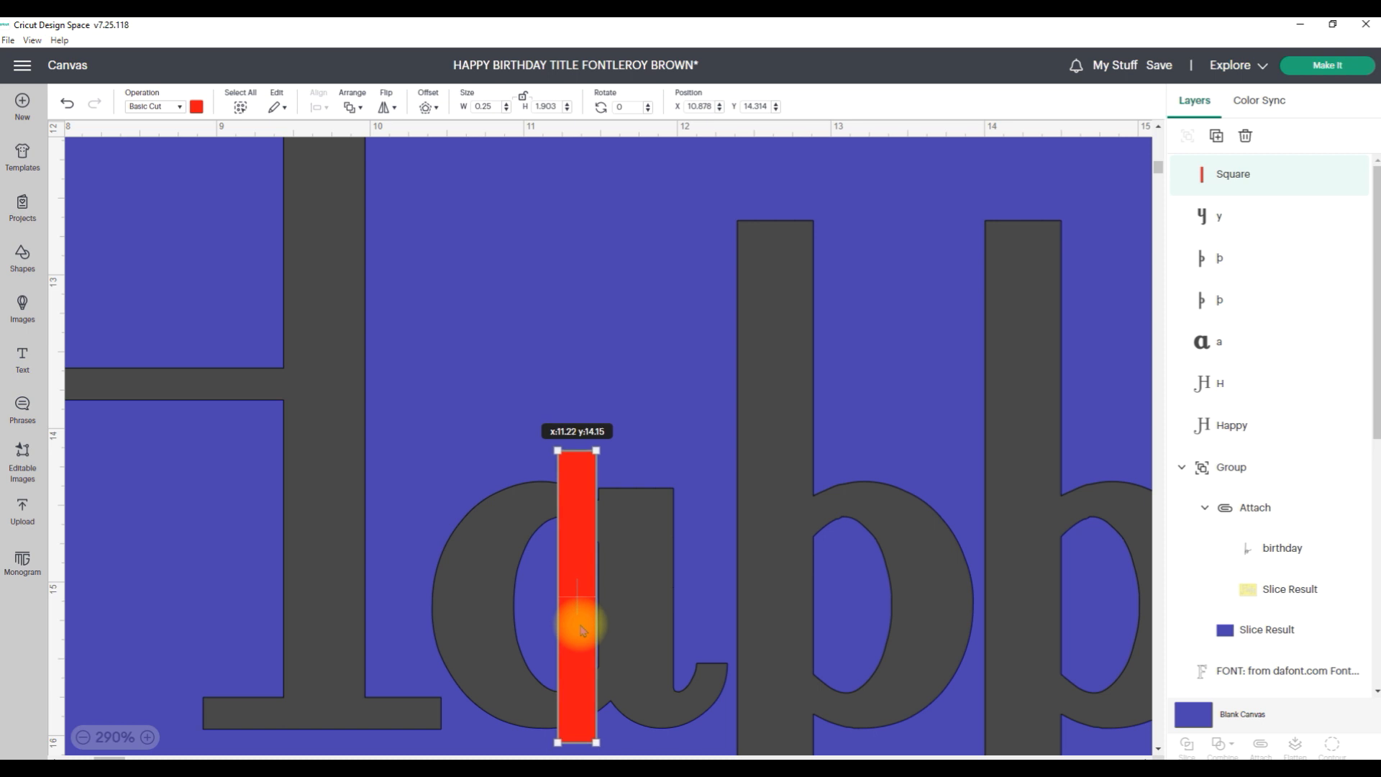
drag(583, 630, 596, 630)
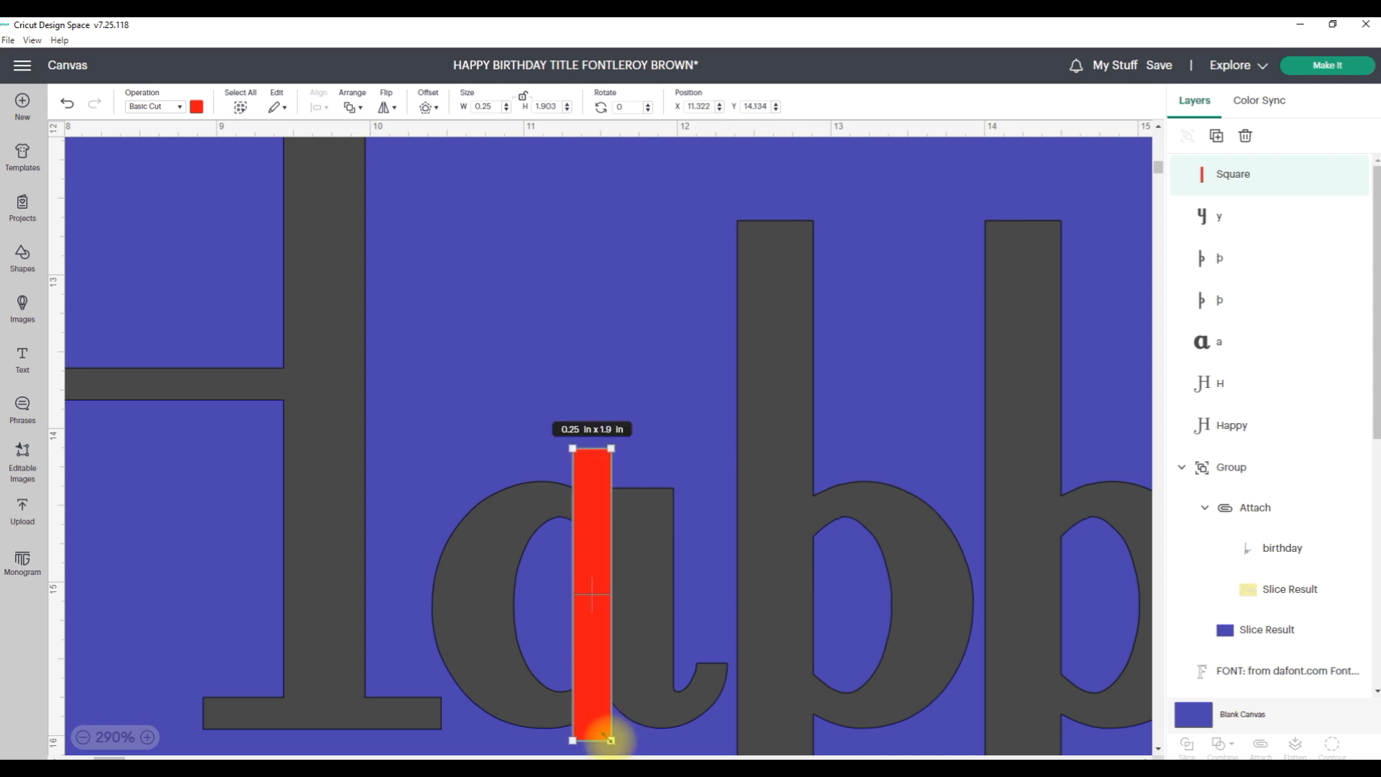
drag(611, 739, 592, 703)
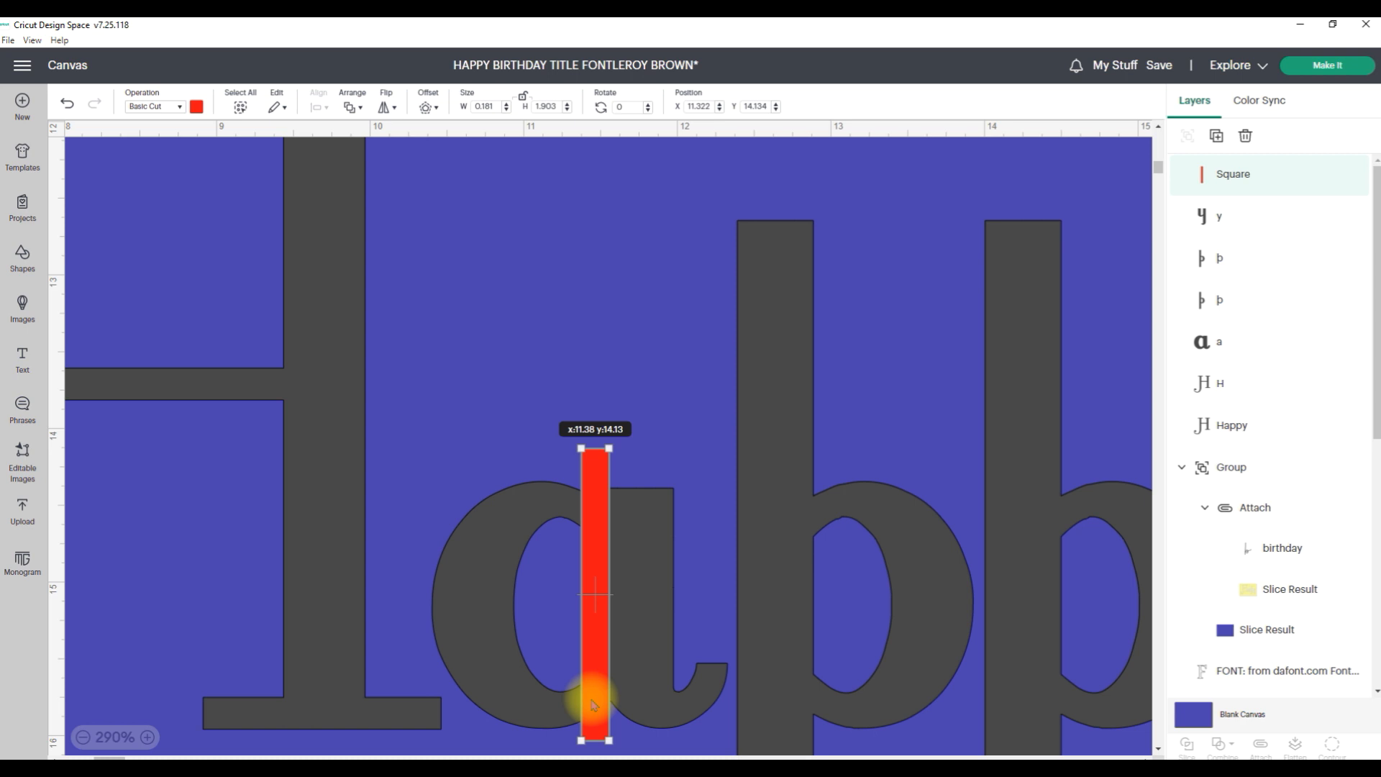
drag(593, 704, 576, 700)
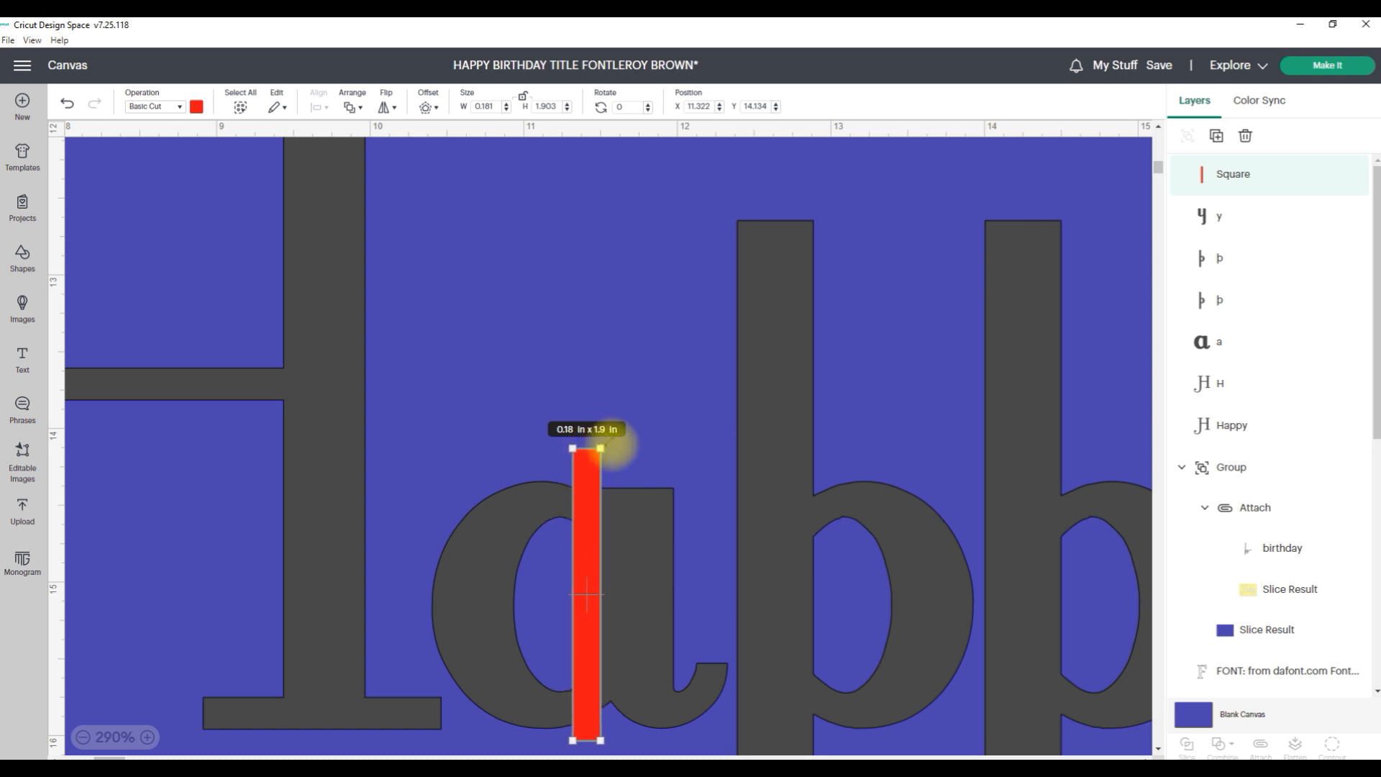
Try tilting the red bar across the "a" to about 354.37° and undo the rotation and repositioning.
drag(613, 451, 603, 446)
drag(571, 548, 584, 563)
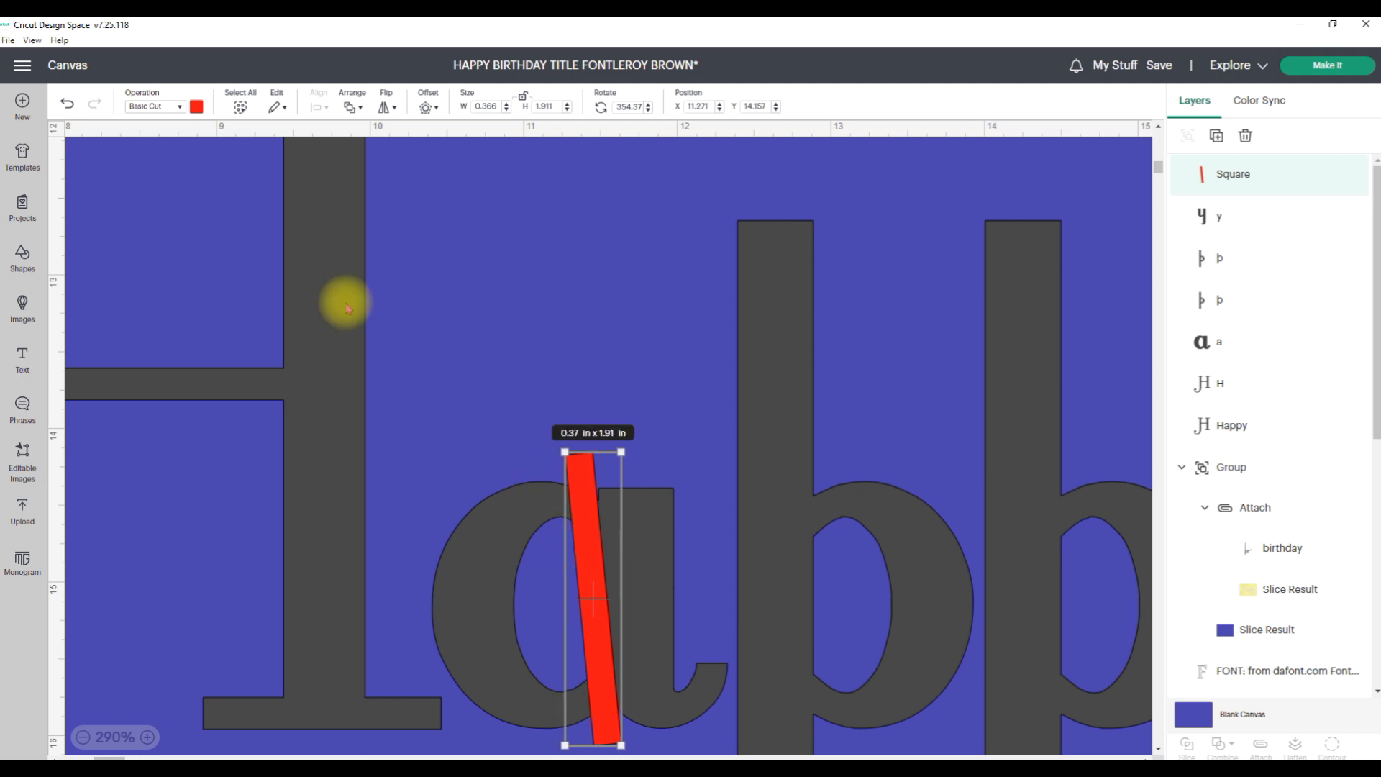
click(69, 103)
click(68, 103)
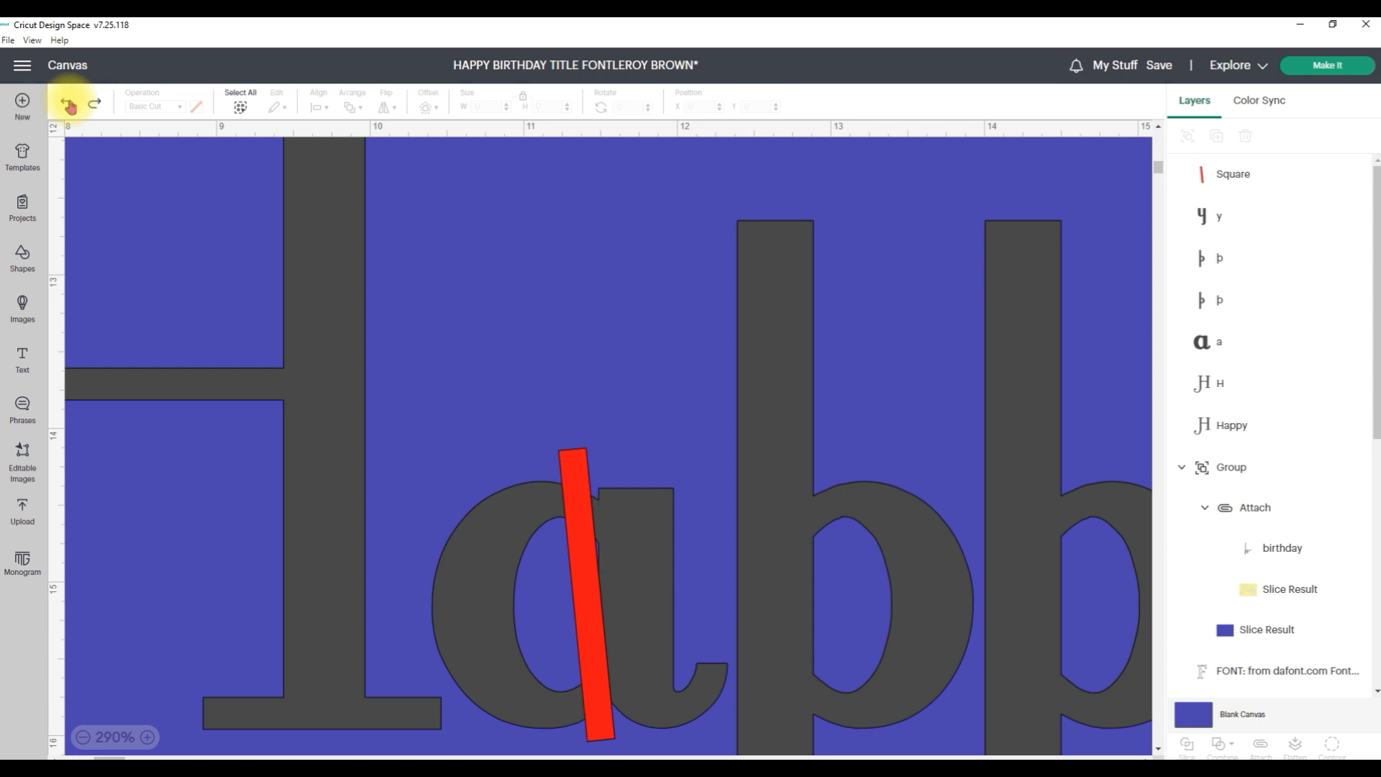
click(68, 102)
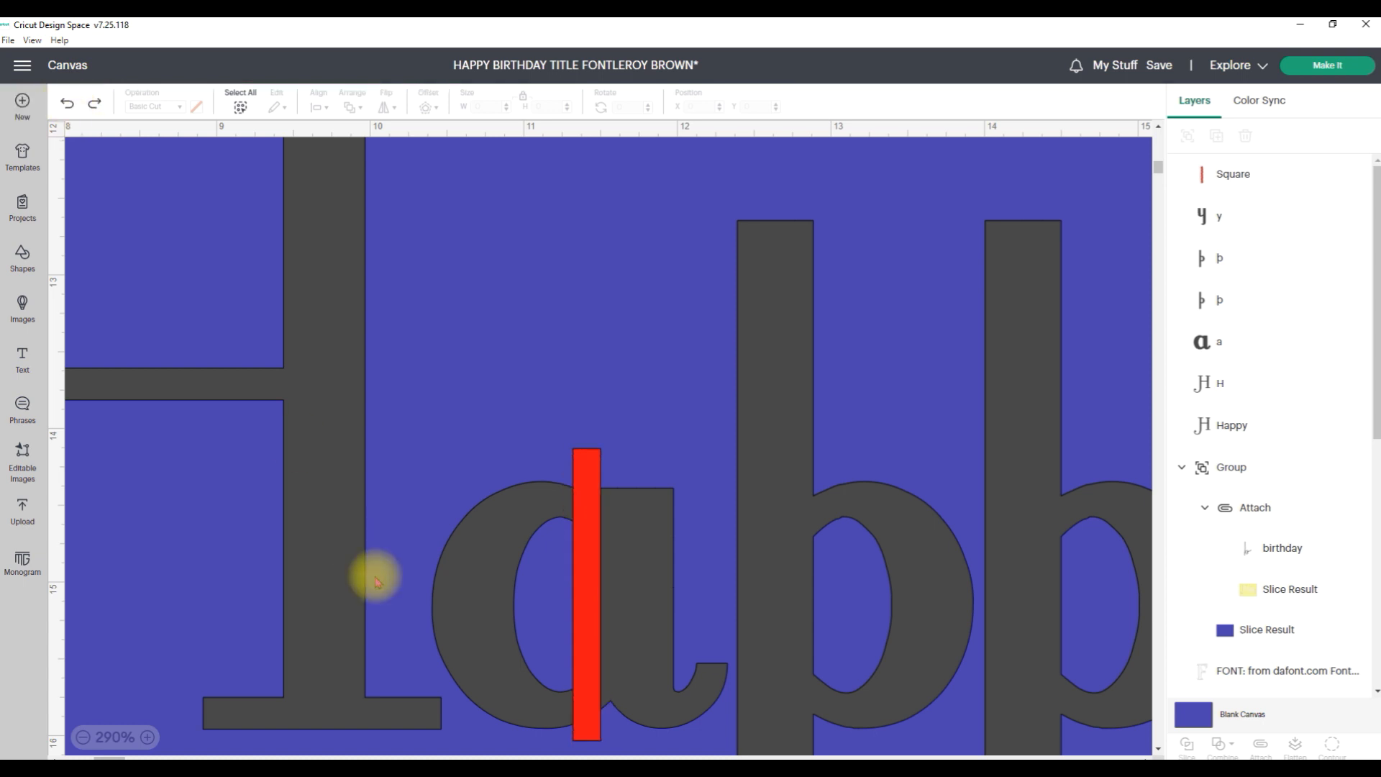
Move the upright red bar slightly toward the stem of the "a" and slice the letter with it.
drag(585, 576, 596, 582)
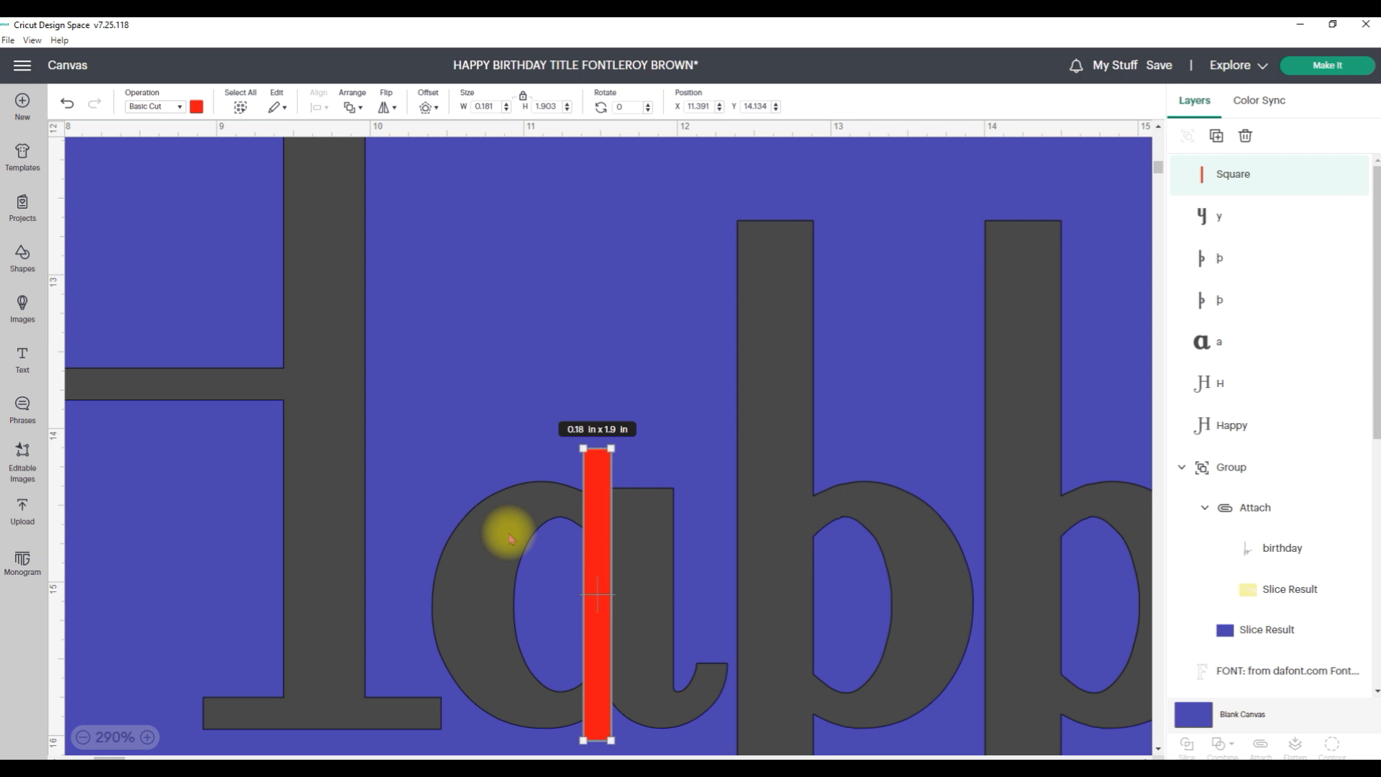
shift+click(479, 532)
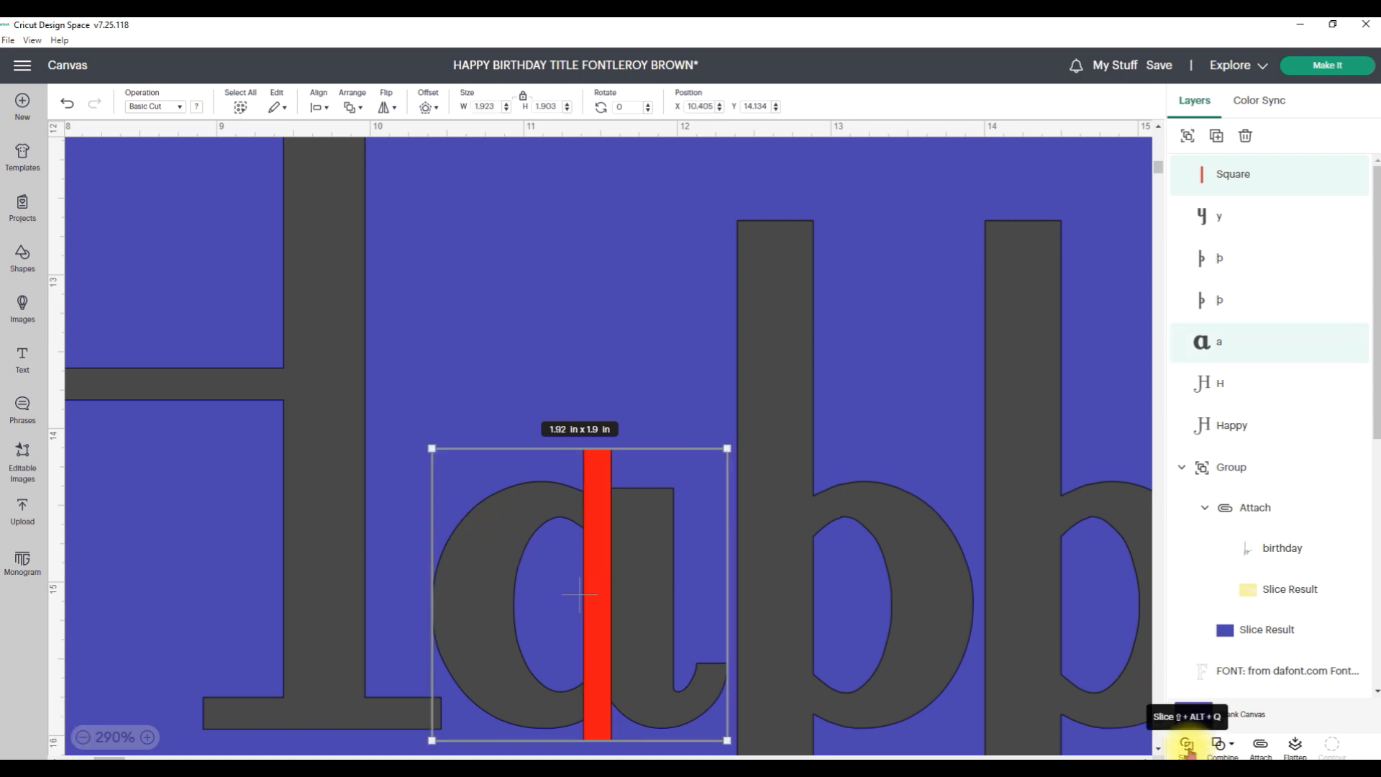
mouse_move(1063, 752)
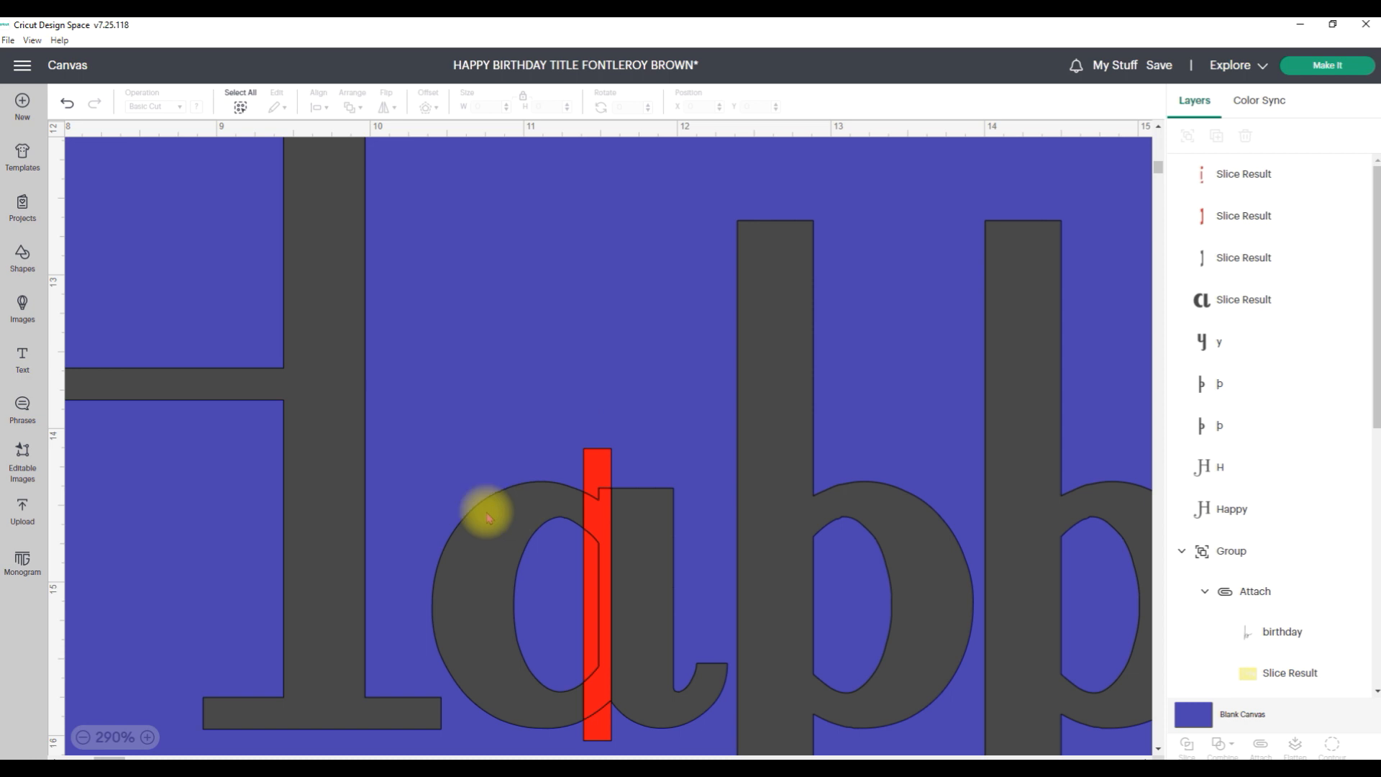
Move the sliced "a" aside, delete the leftover bar pieces, and return the letter to its place in the word.
drag(484, 524, 450, 252)
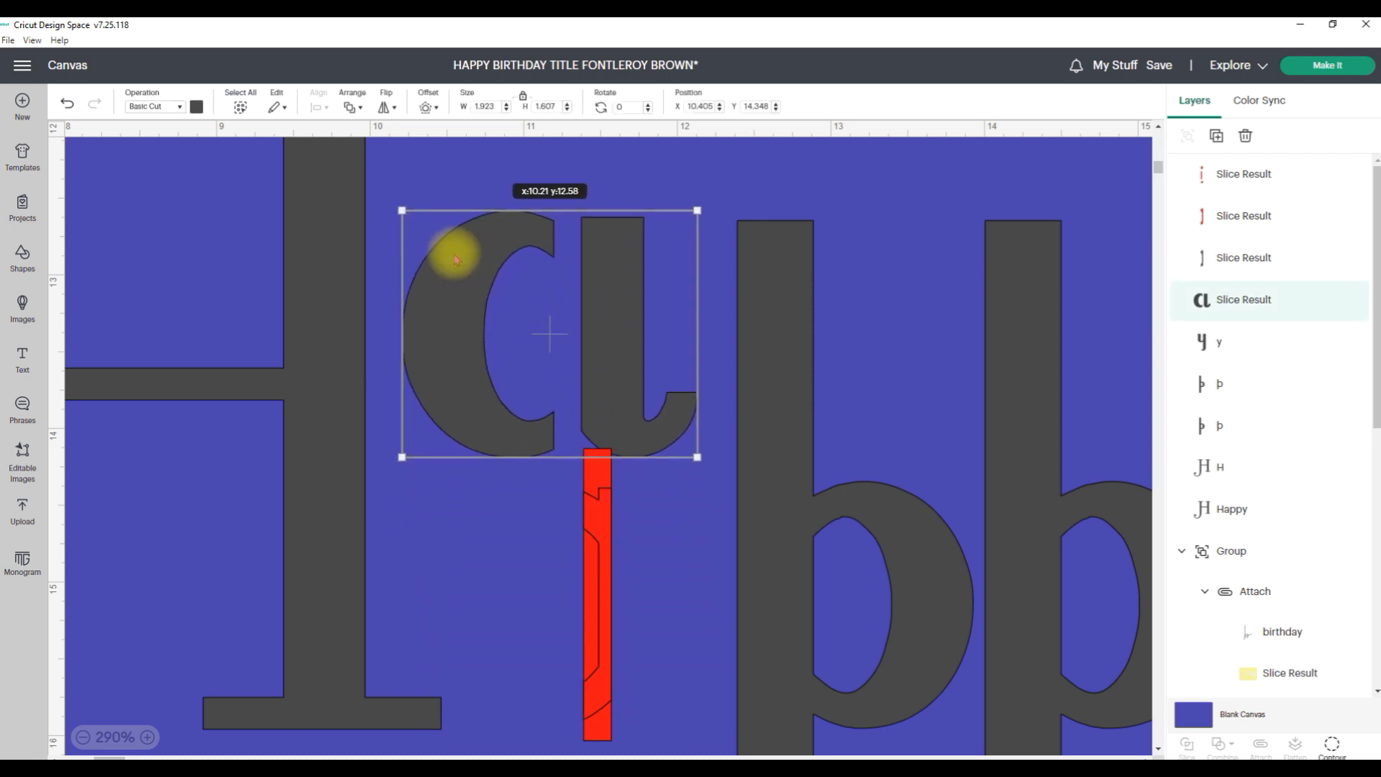
drag(512, 597, 616, 655)
key(Delete)
drag(625, 428, 624, 589)
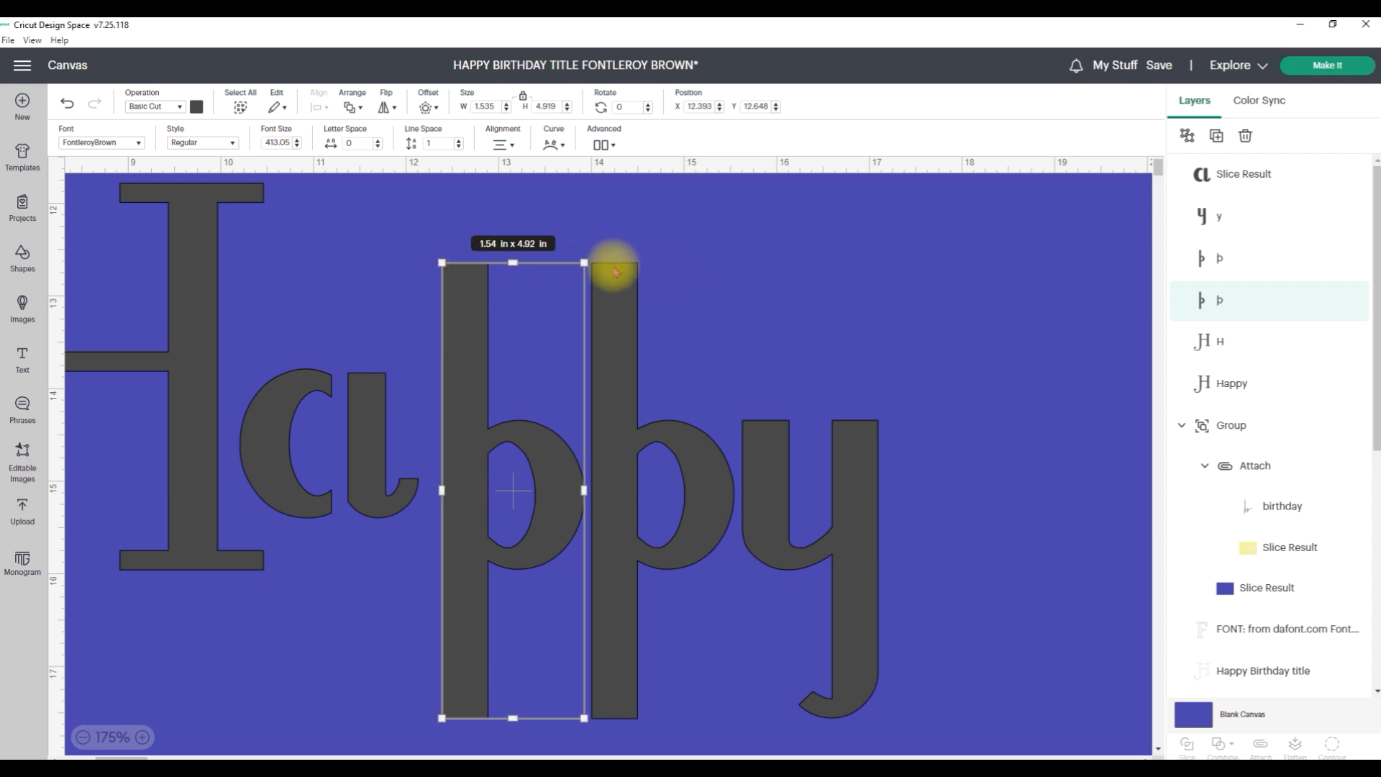
Insert a square above the "y", color it light yellow, and resize it unproportionally into an upright bar about 0.15 × 1.94 in.
click(640, 272)
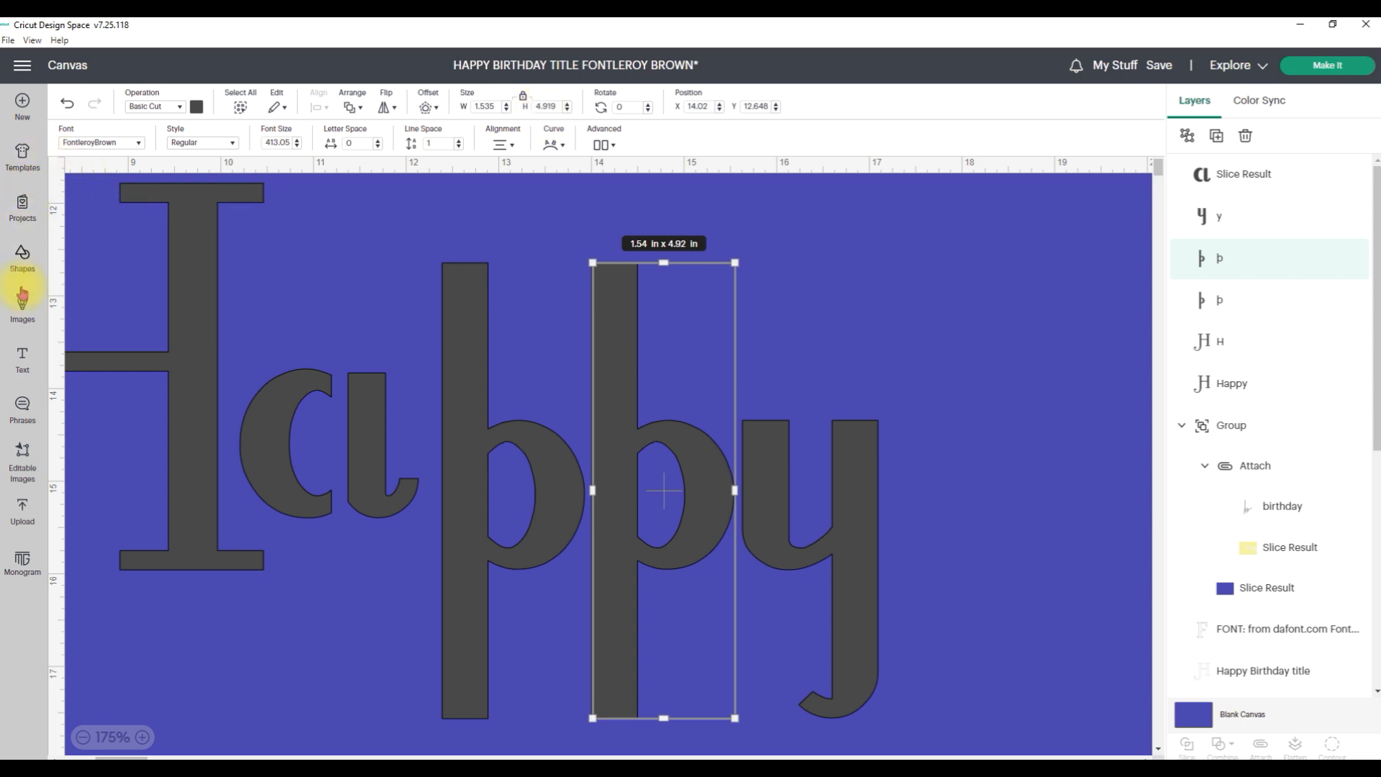
click(22, 258)
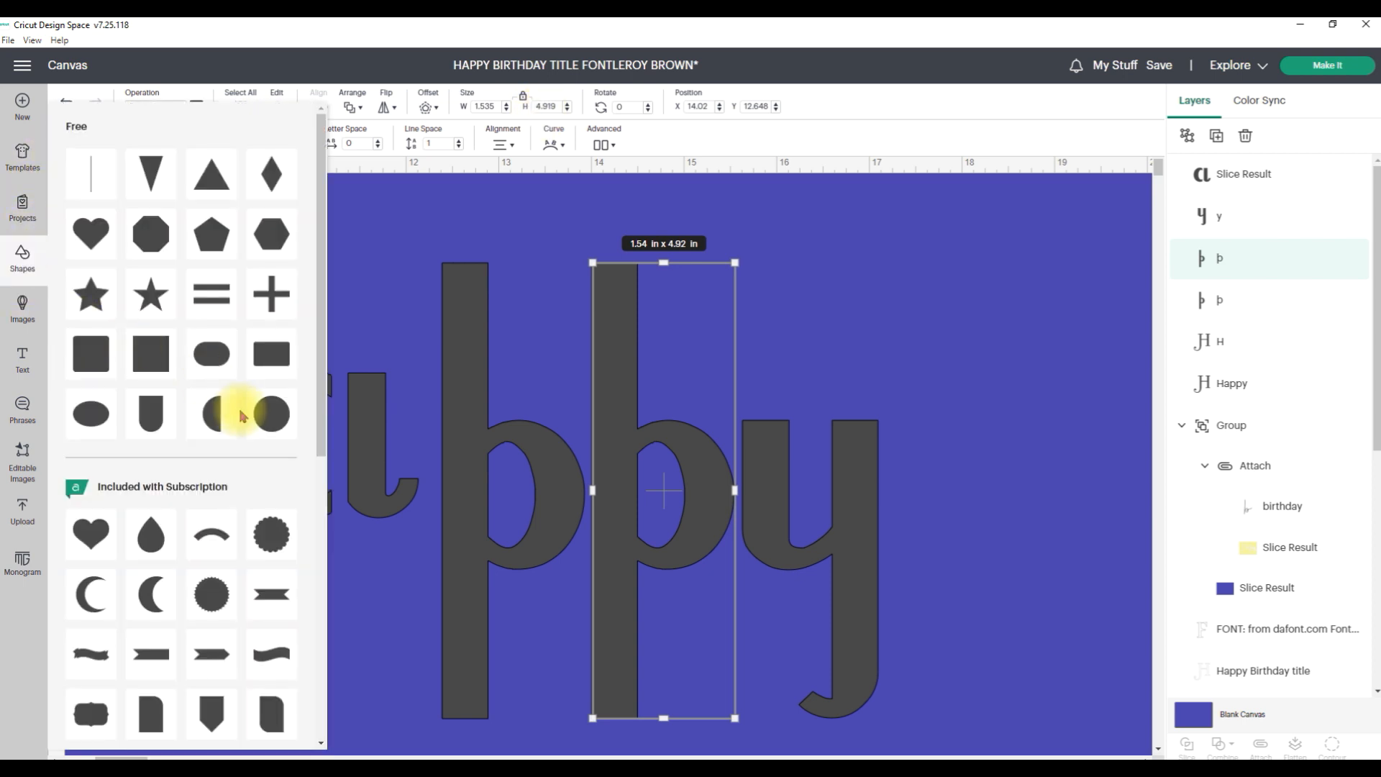
click(153, 358)
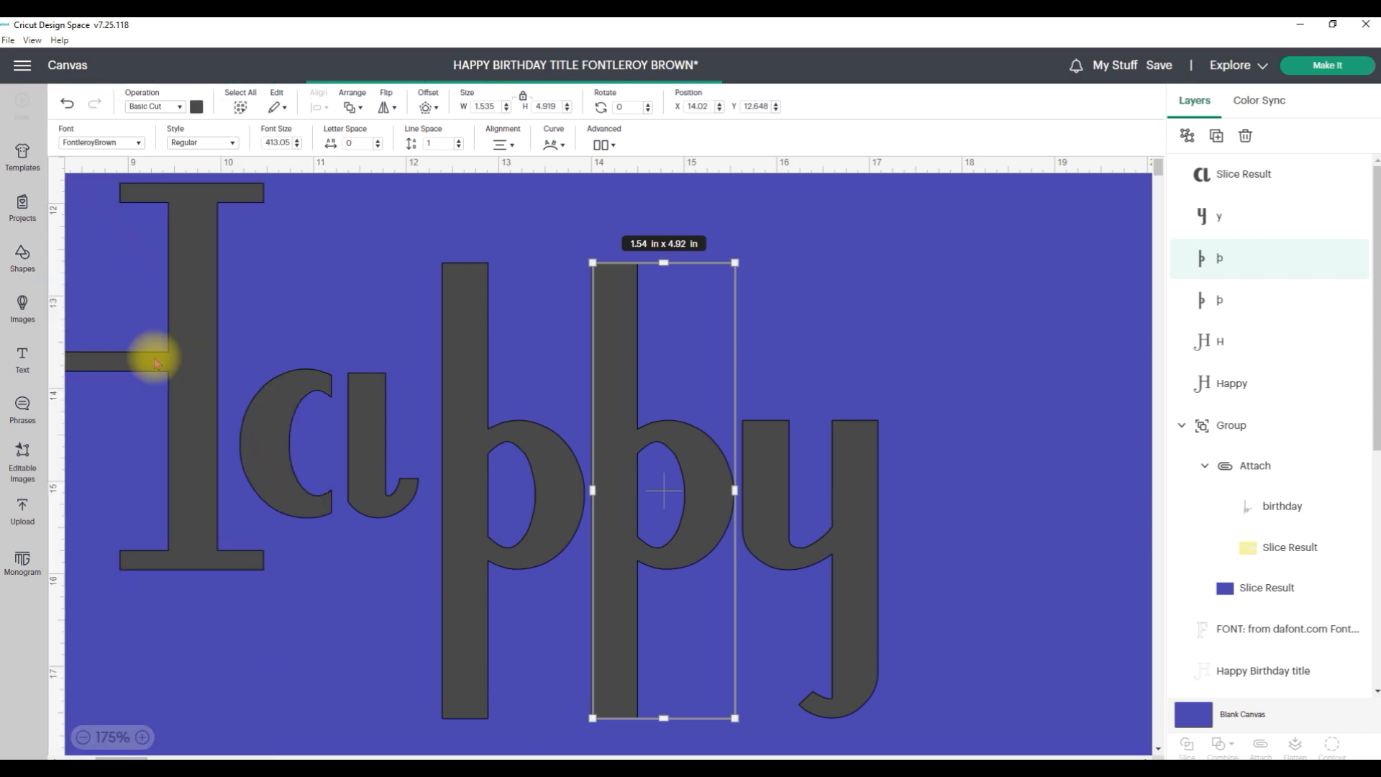
drag(179, 271, 806, 295)
click(196, 106)
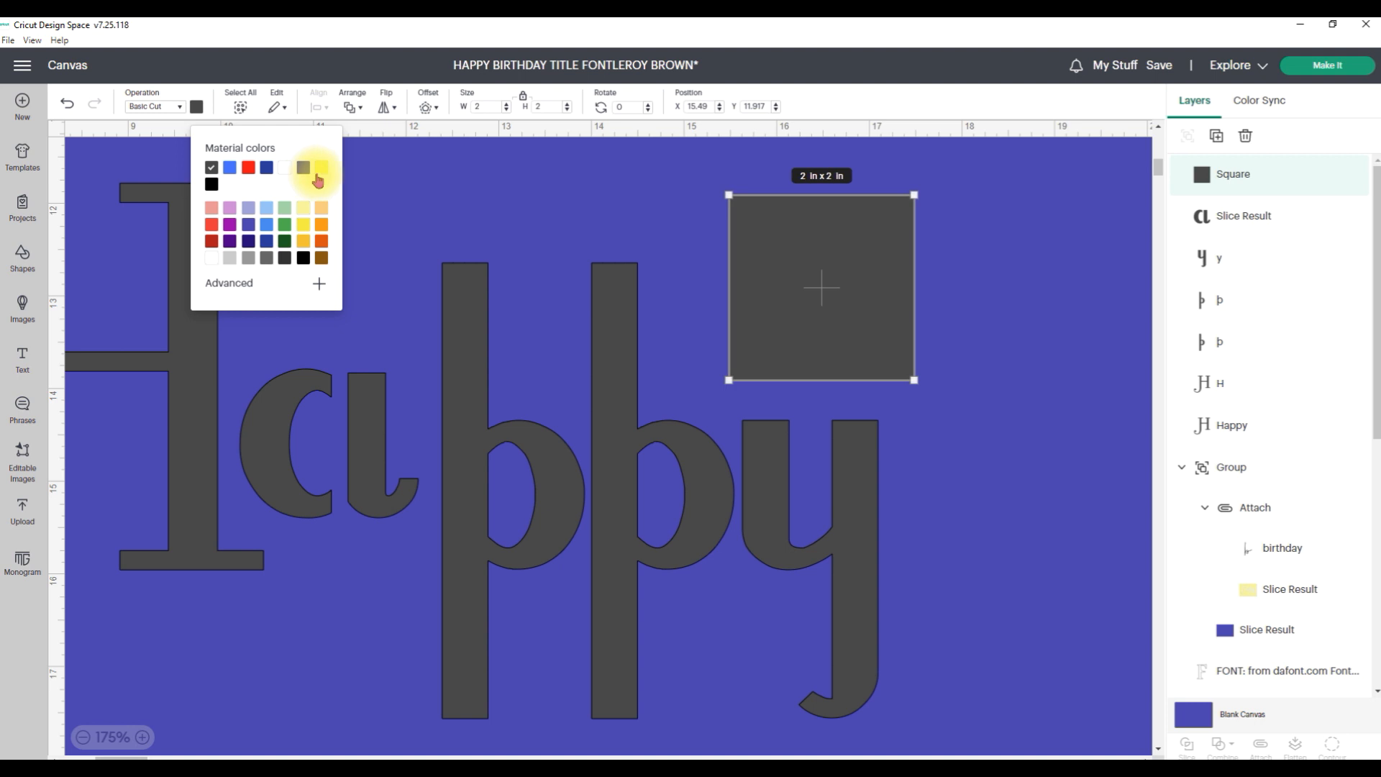
click(322, 171)
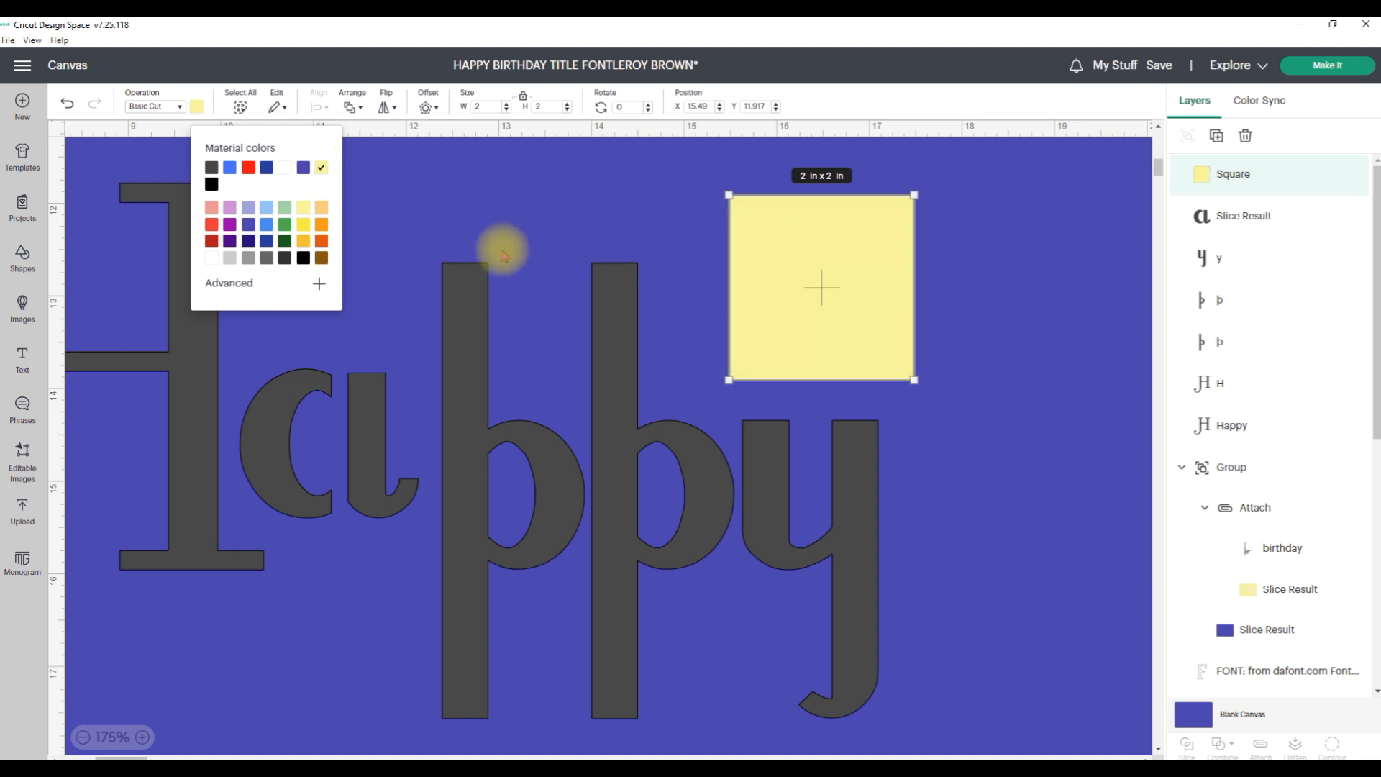
click(524, 100)
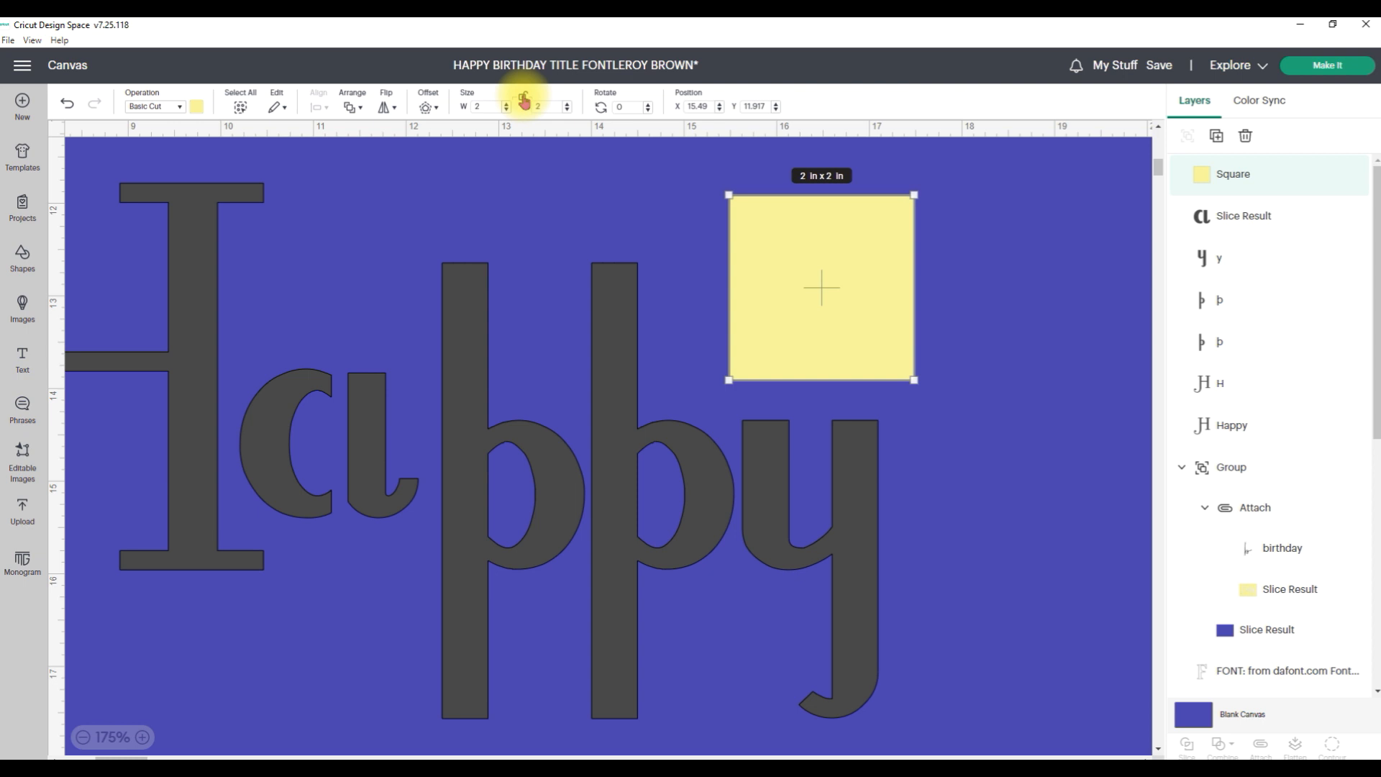
drag(912, 379, 740, 374)
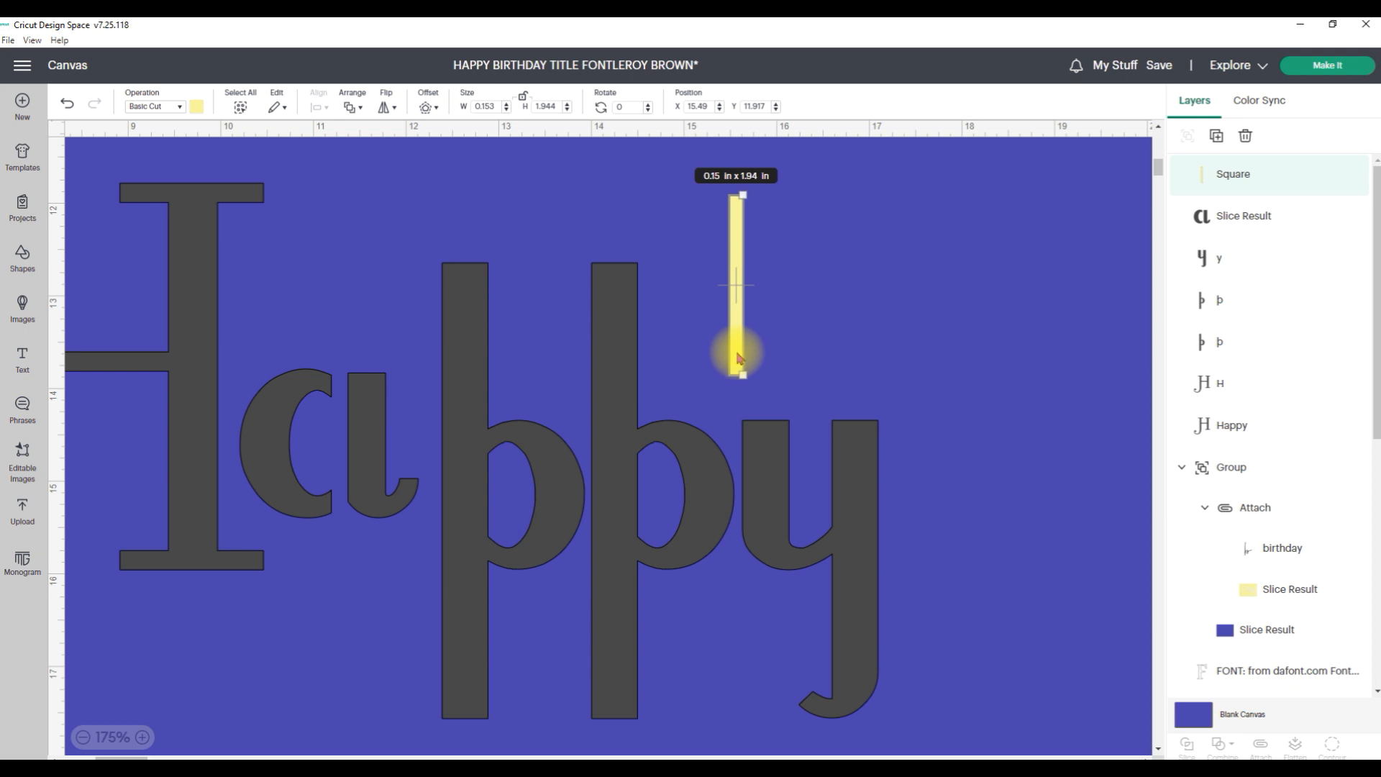
Check the first "p" for its height and set the yellow bar's height to the same 4.919 in.
click(469, 353)
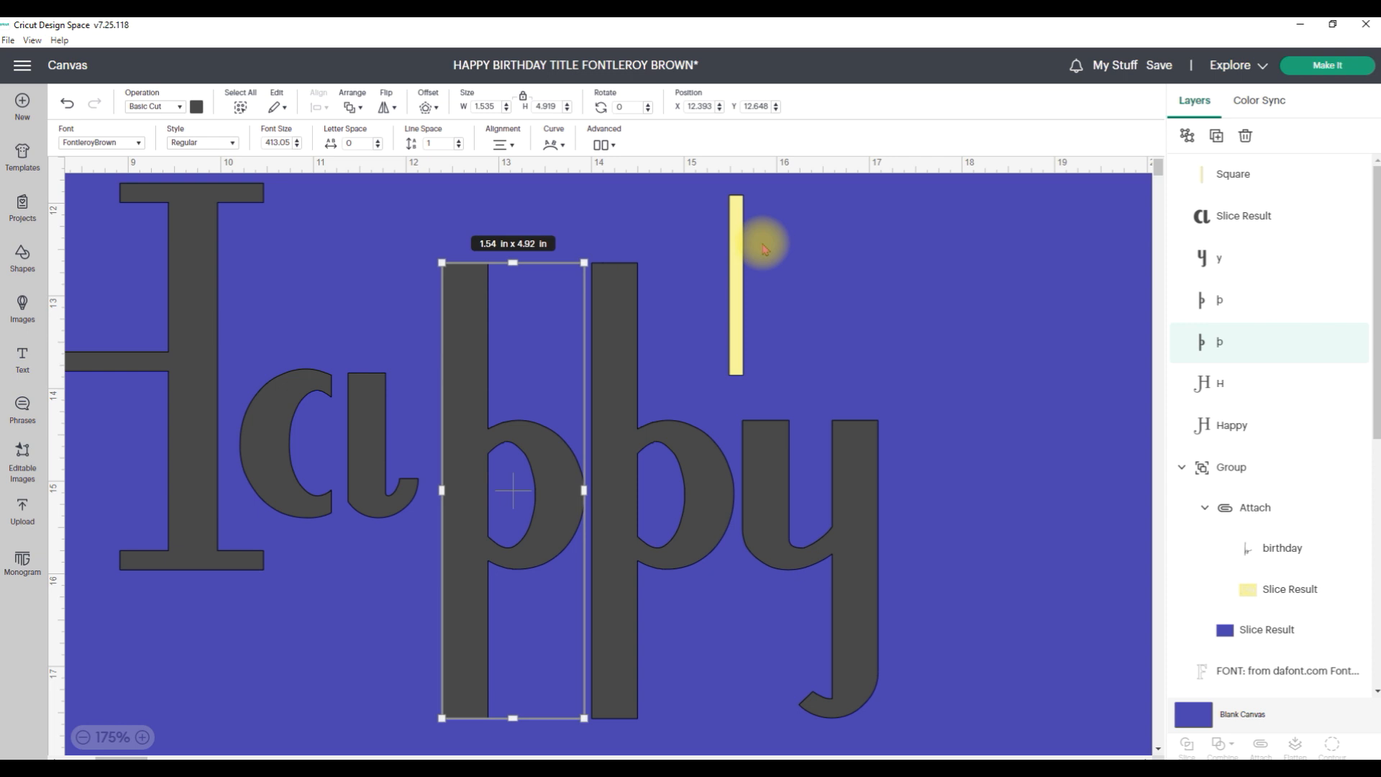
click(738, 252)
drag(738, 309, 736, 312)
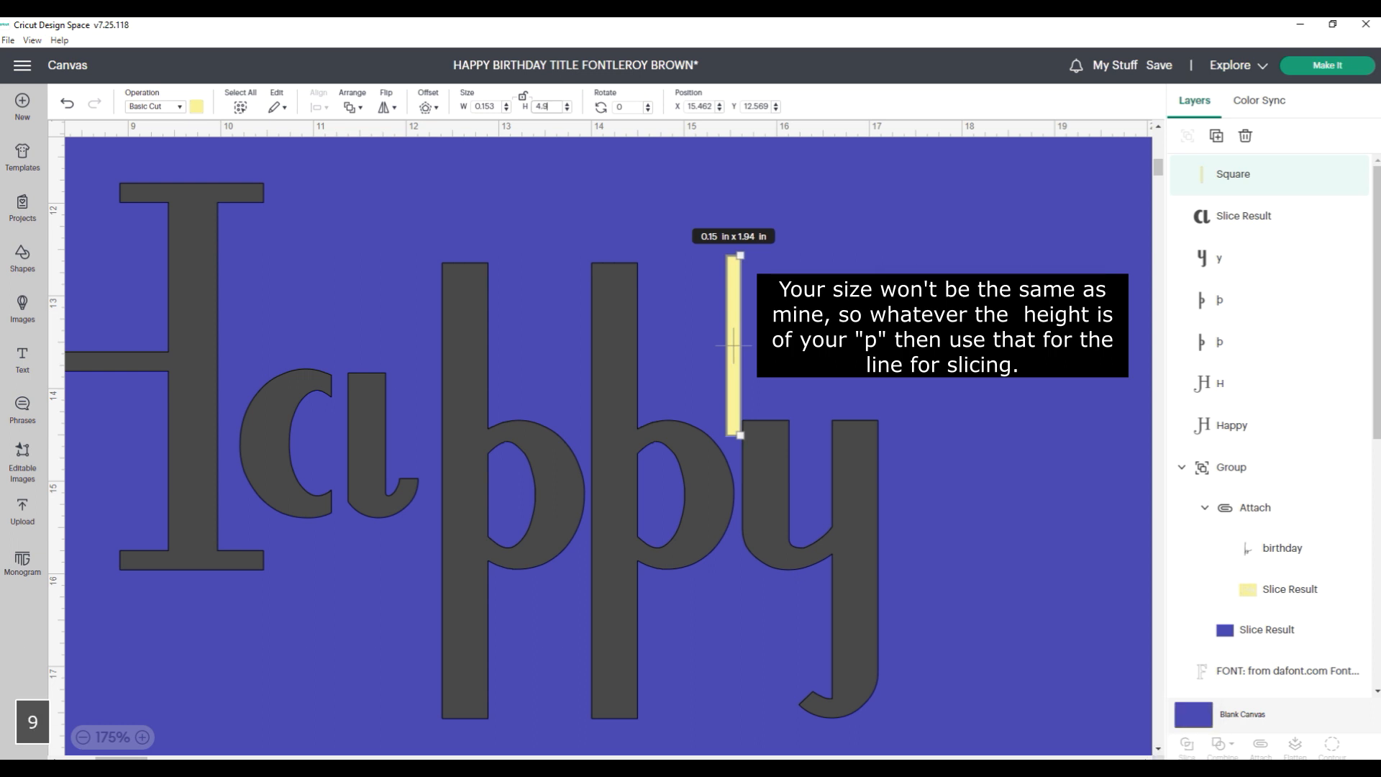
key(Return)
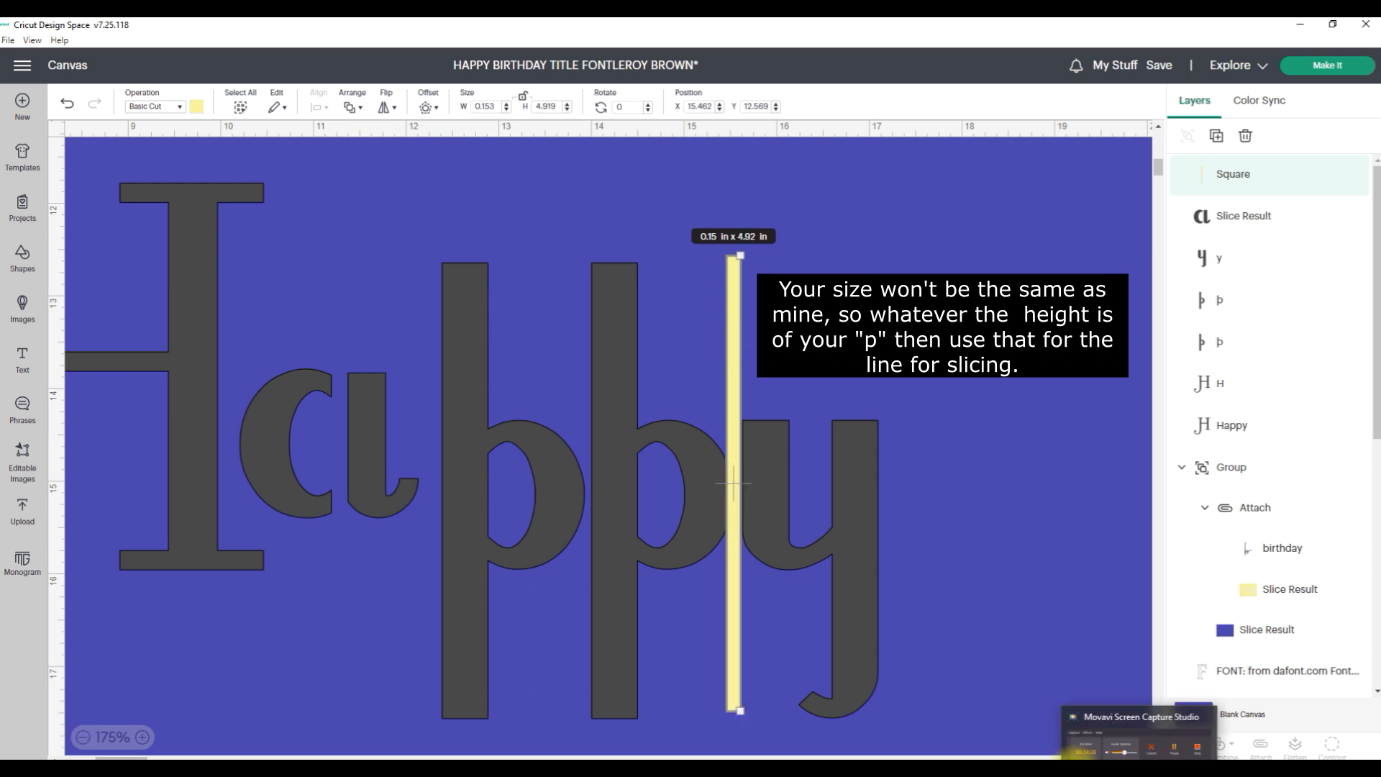
Place the yellow bar along the stem edge of the second "p" and top-align the bar with both "p" letters.
click(728, 315)
drag(728, 315, 645, 327)
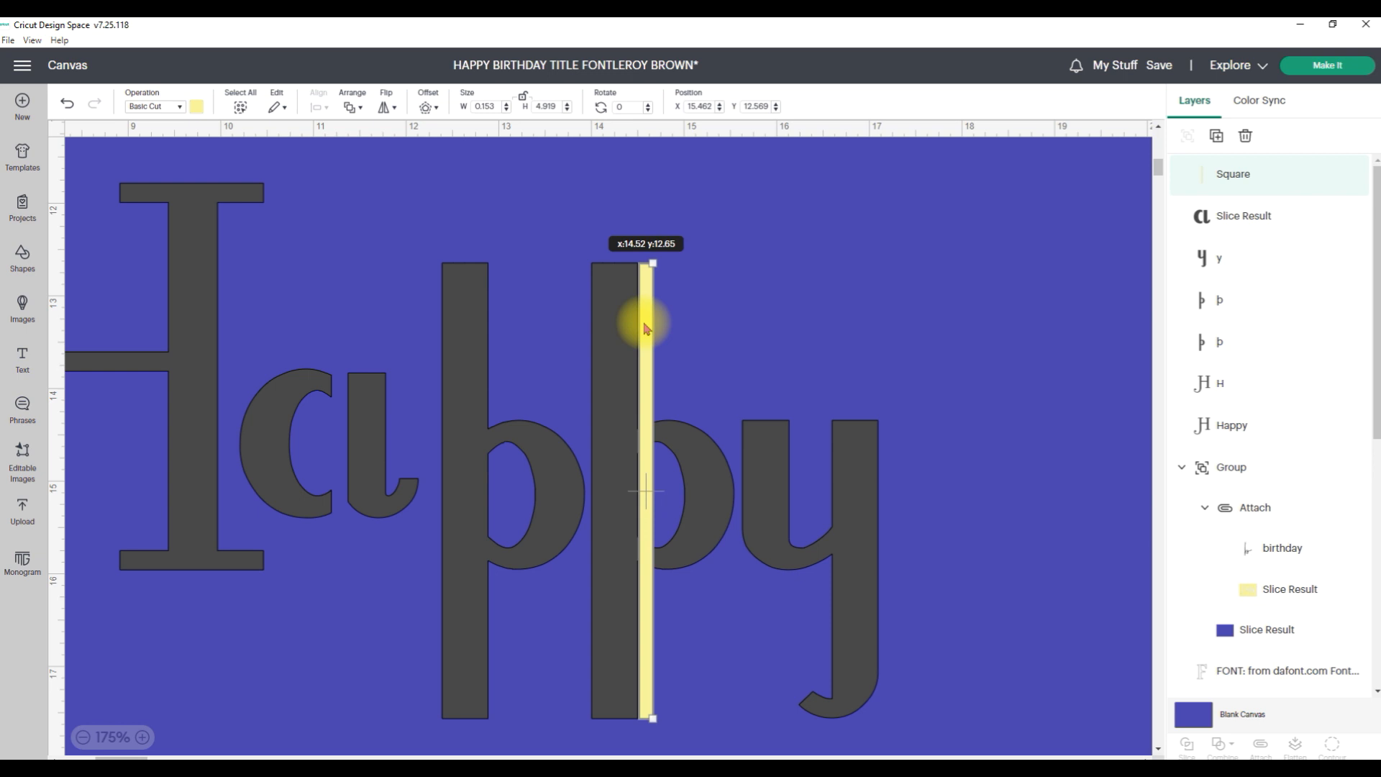
drag(645, 327, 646, 325)
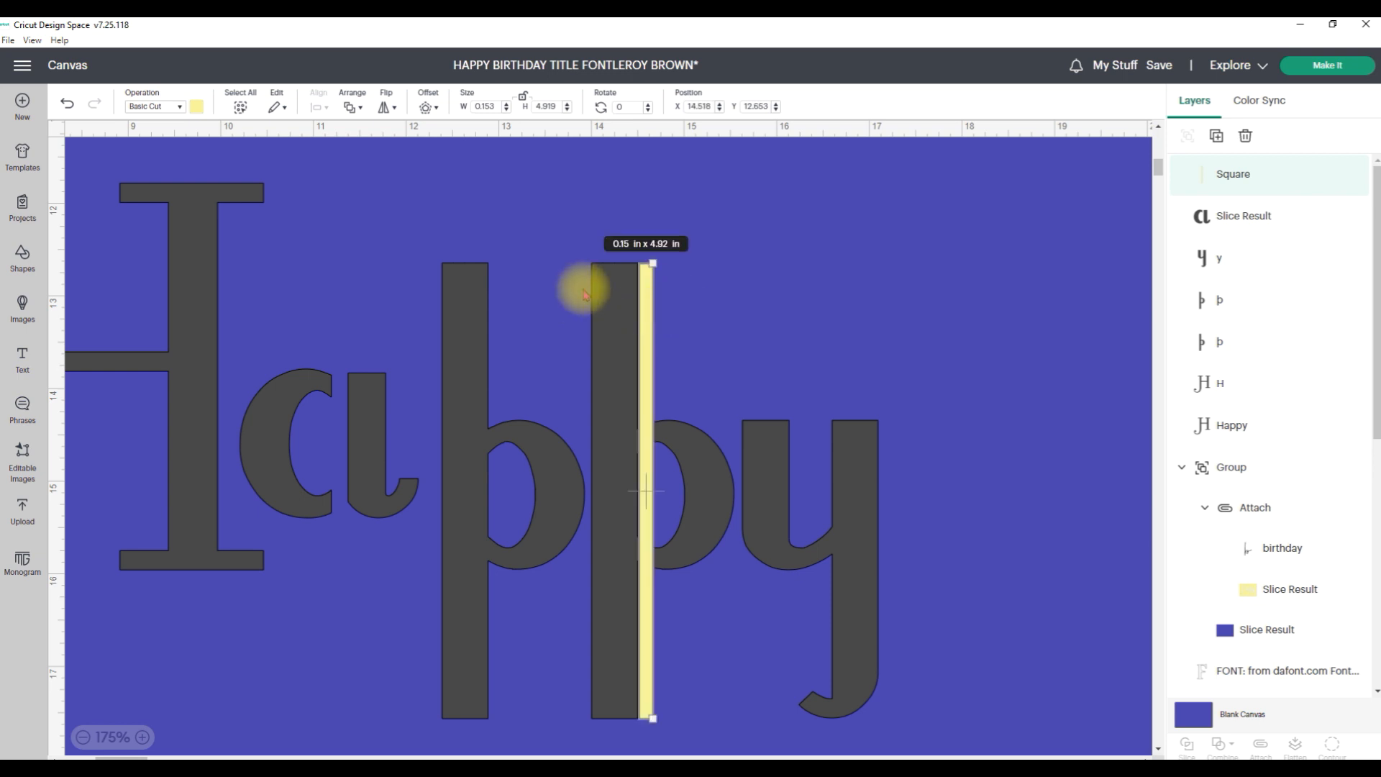
drag(568, 232, 658, 319)
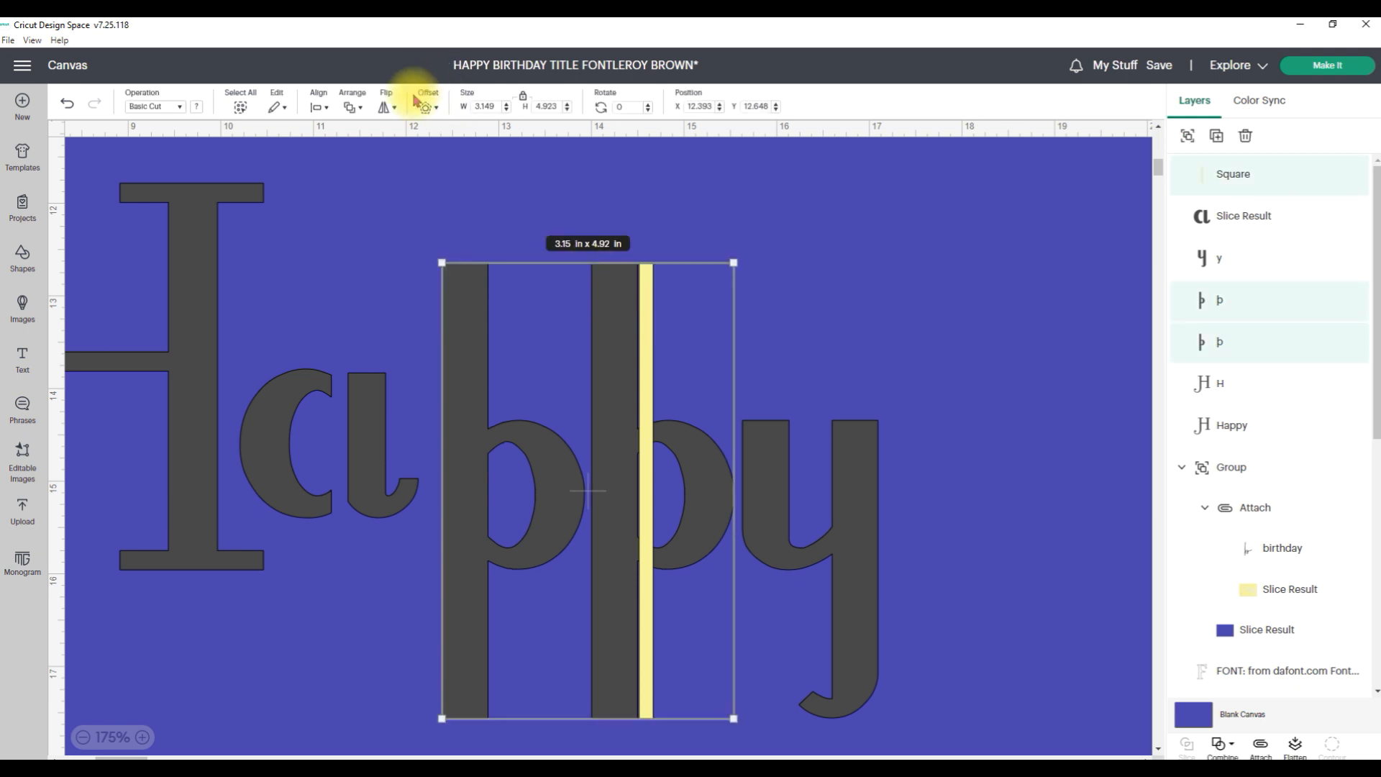
click(320, 106)
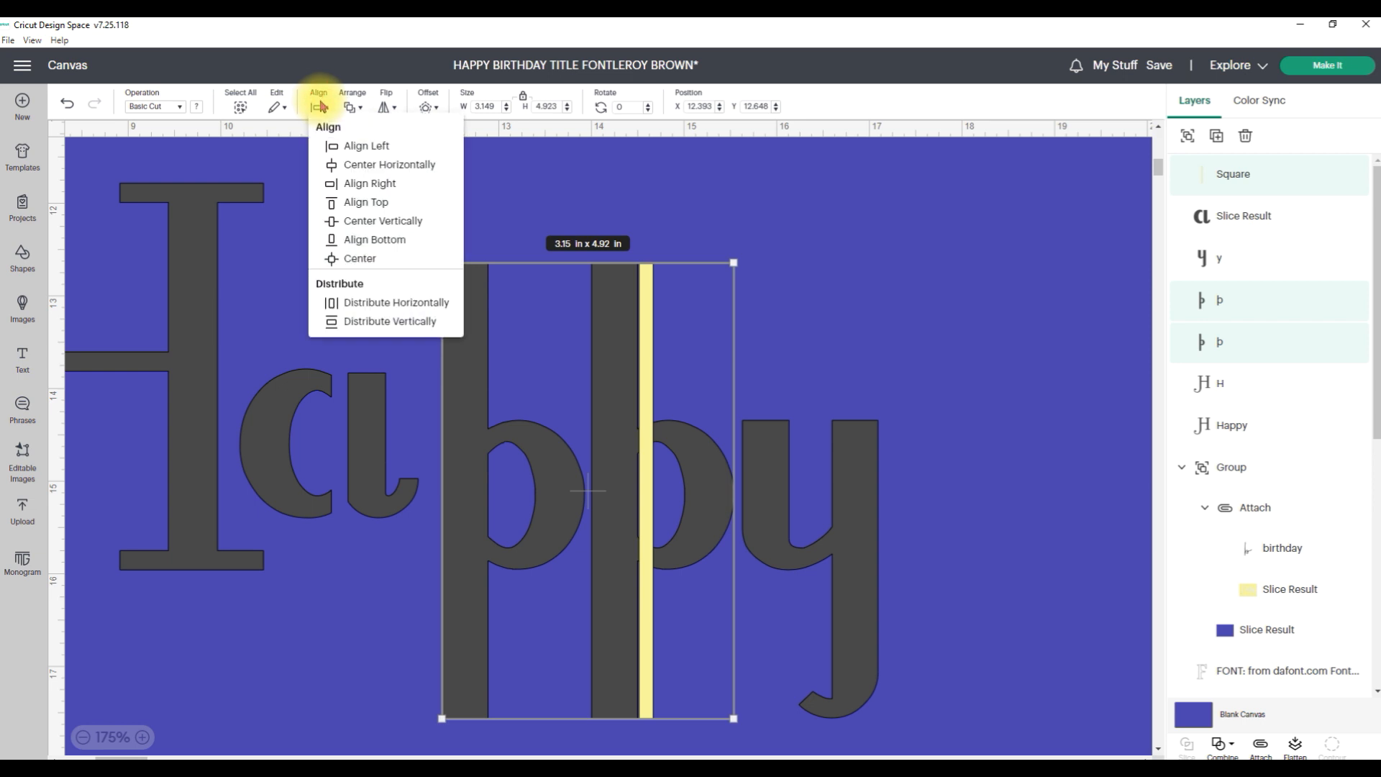
click(366, 202)
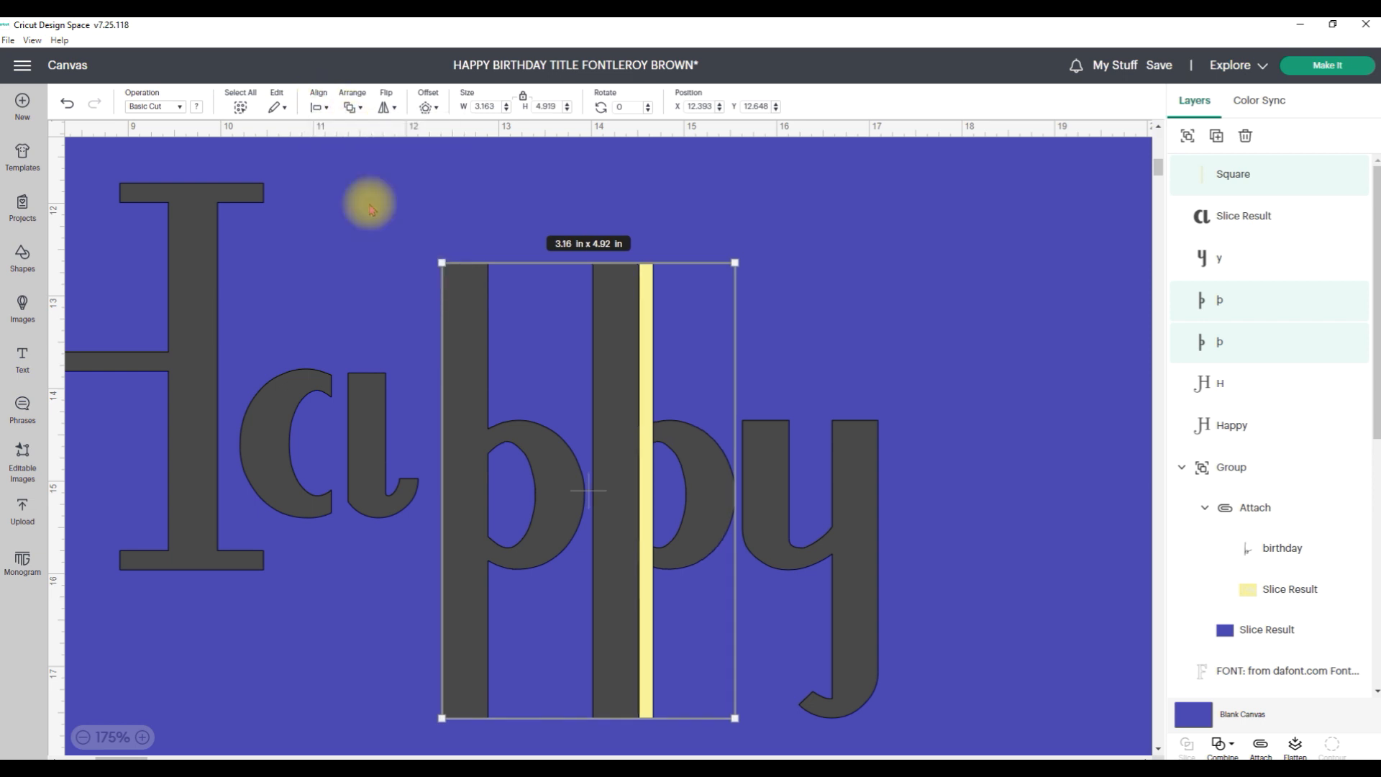
click(945, 318)
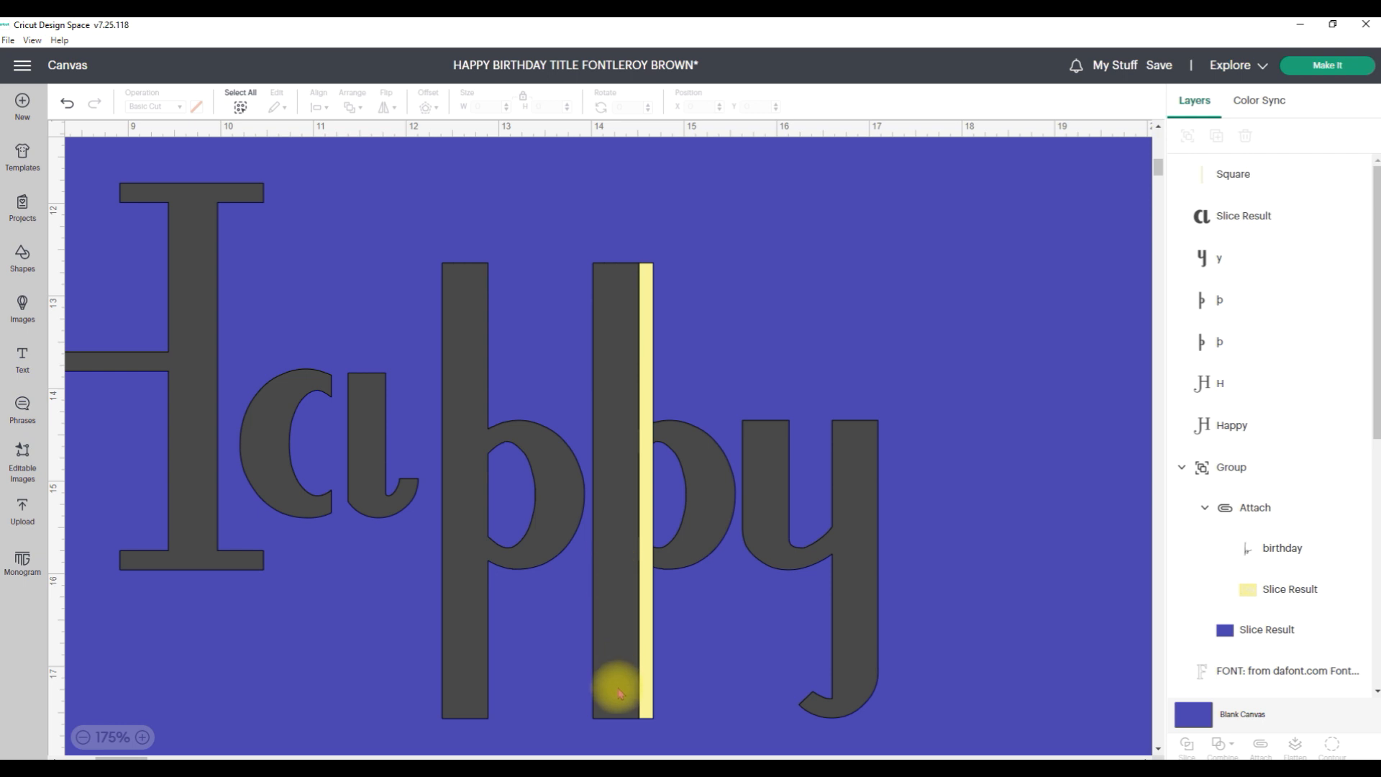
Move the first "p" aside over the "H" and slice the second "p" with the yellow bar.
drag(561, 224, 674, 319)
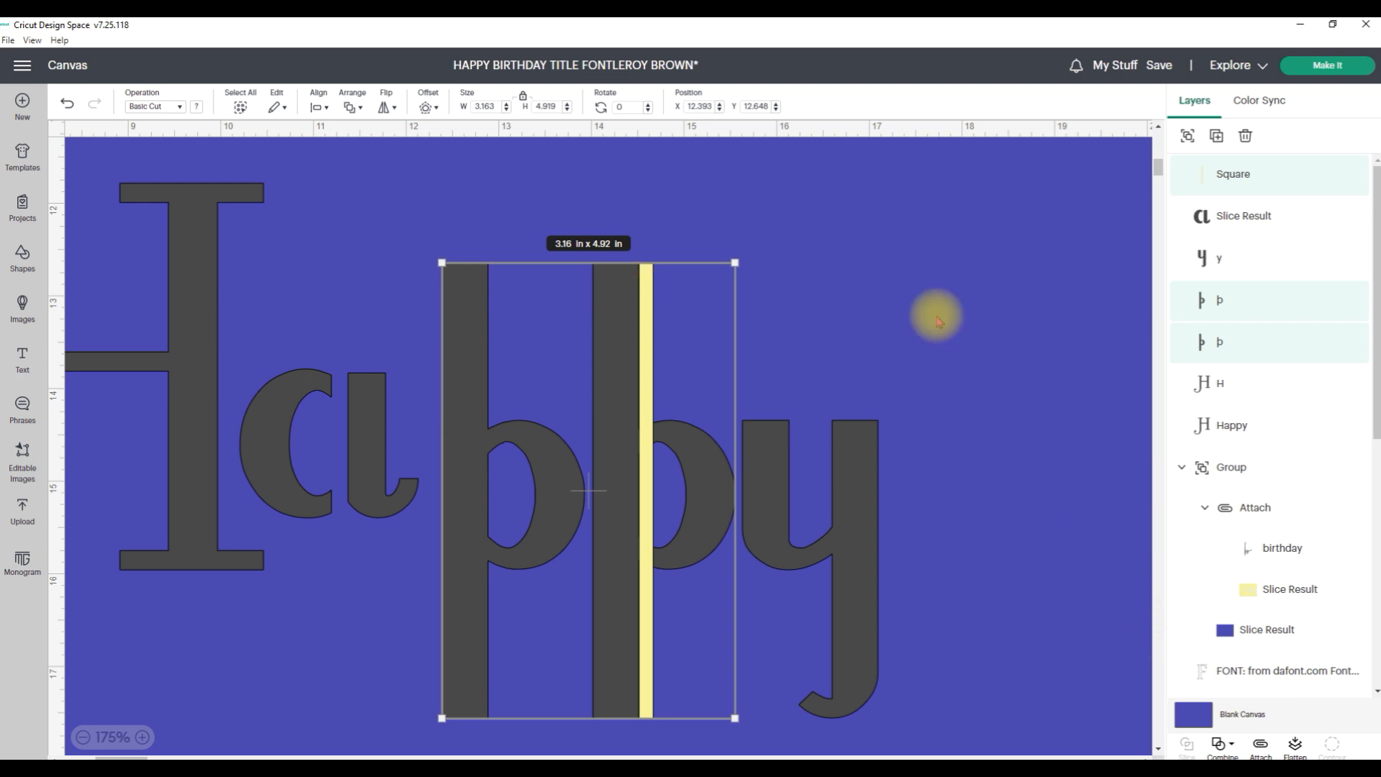
click(540, 369)
click(534, 457)
drag(536, 460, 299, 421)
drag(553, 227, 674, 492)
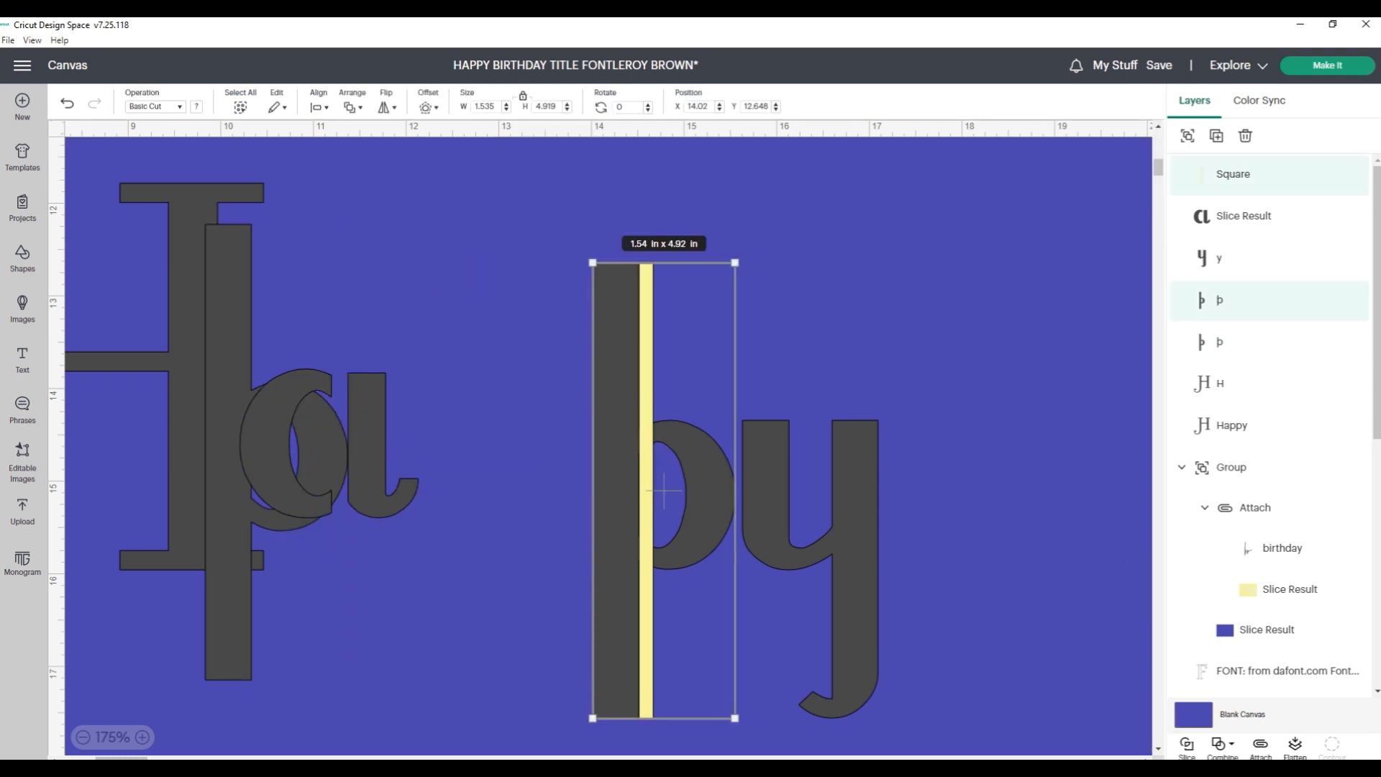
click(1187, 748)
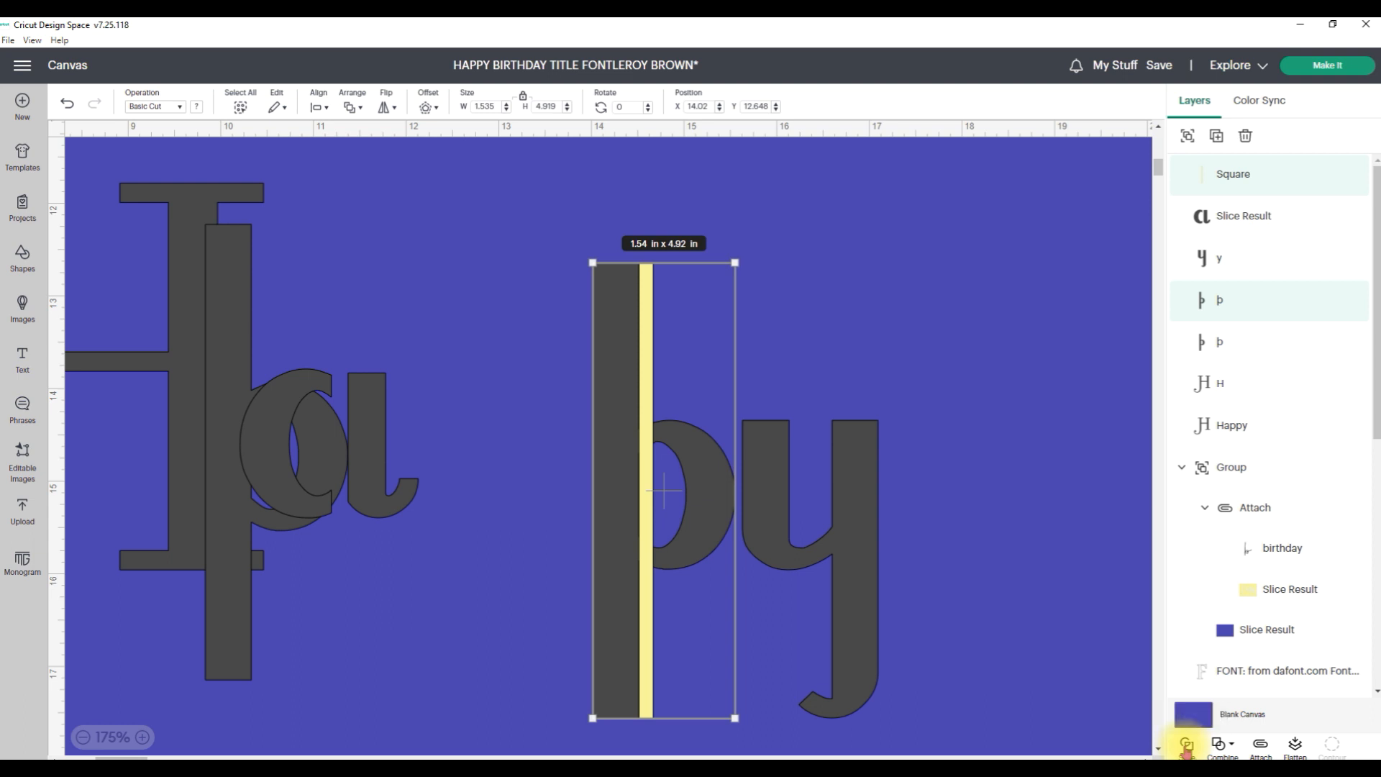
Move the sliced "p" into the space after the "a" and delete the leftover bar pieces.
drag(617, 487, 454, 470)
drag(631, 234, 672, 714)
key(Delete)
Move the sliced "a" above the "y" and delete the unsliced "p".
drag(268, 416, 800, 285)
drag(306, 483, 391, 478)
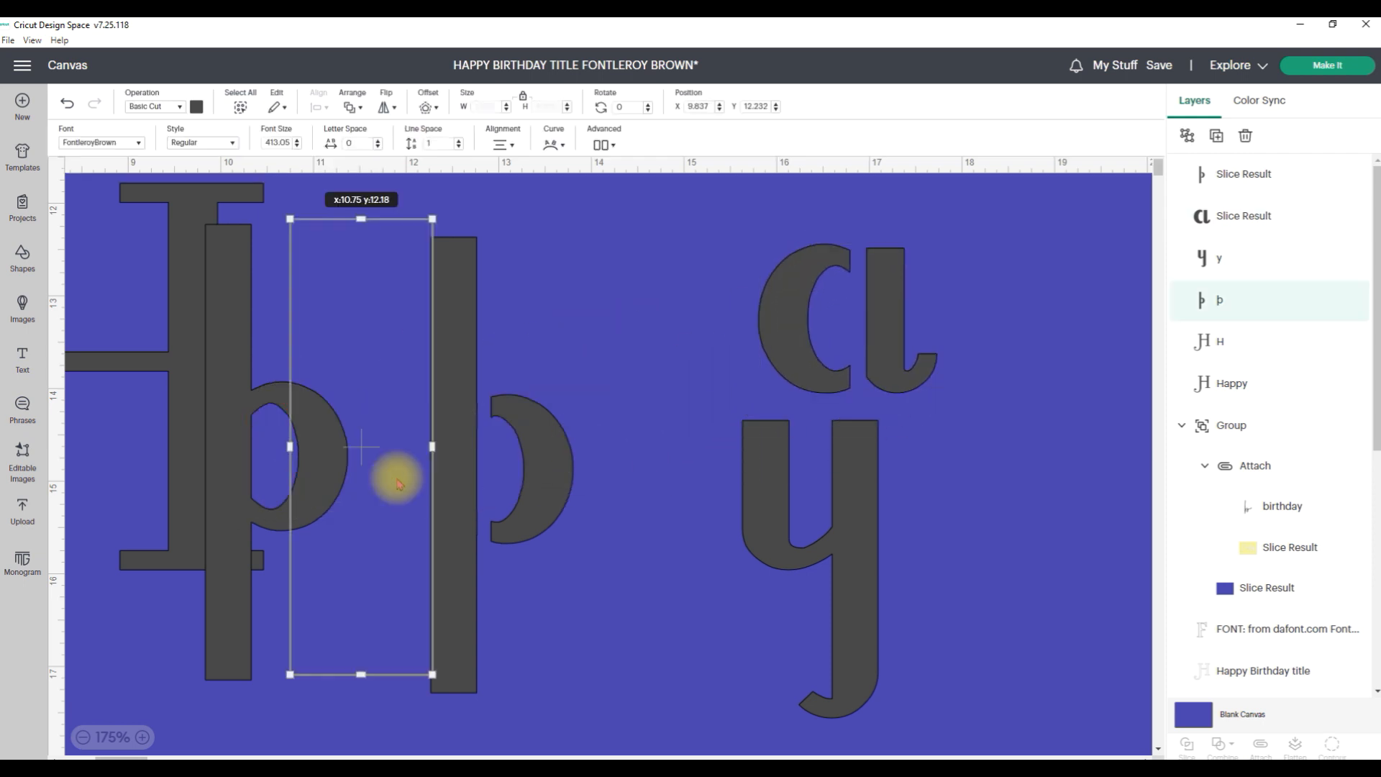
key(Delete)
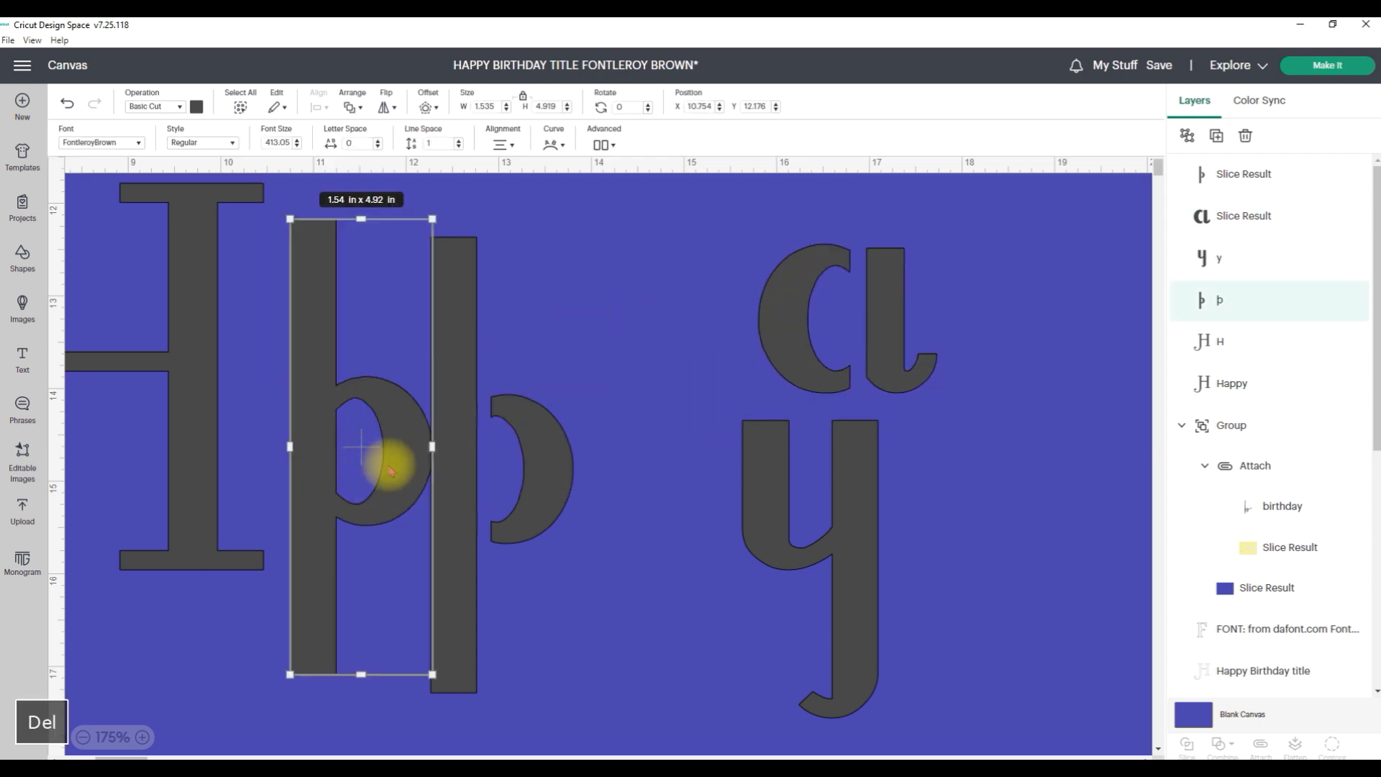
Duplicate the sliced "p" and place the copy between the original and the "y".
click(447, 423)
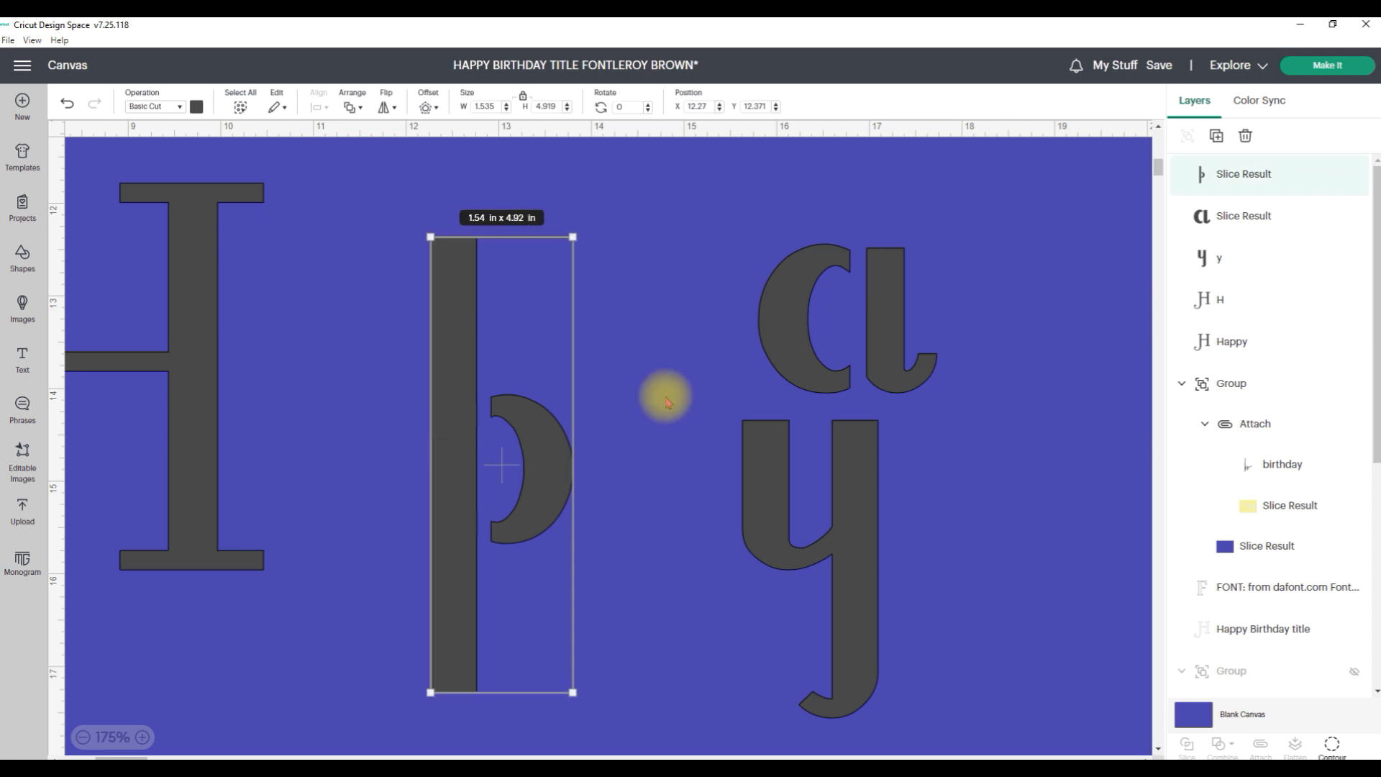
click(1216, 138)
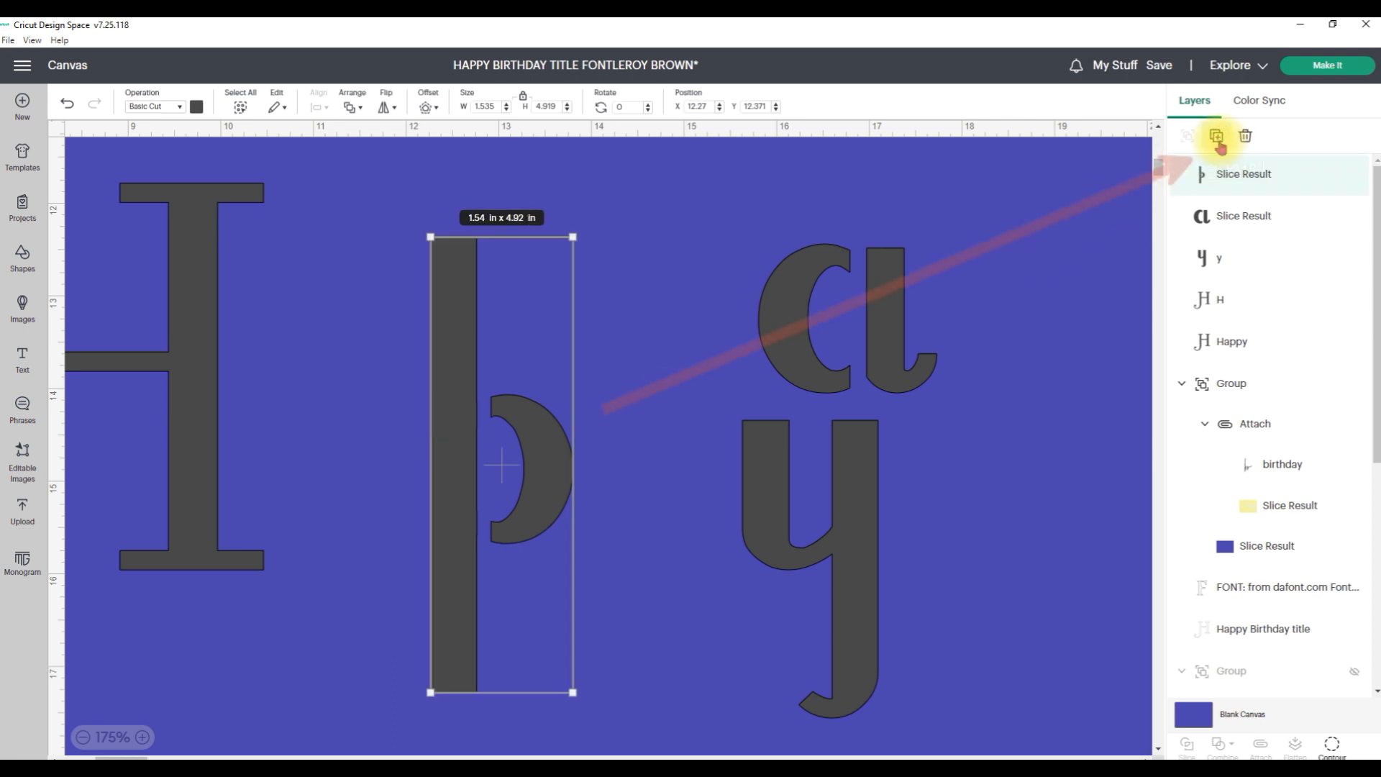
drag(256, 422, 687, 451)
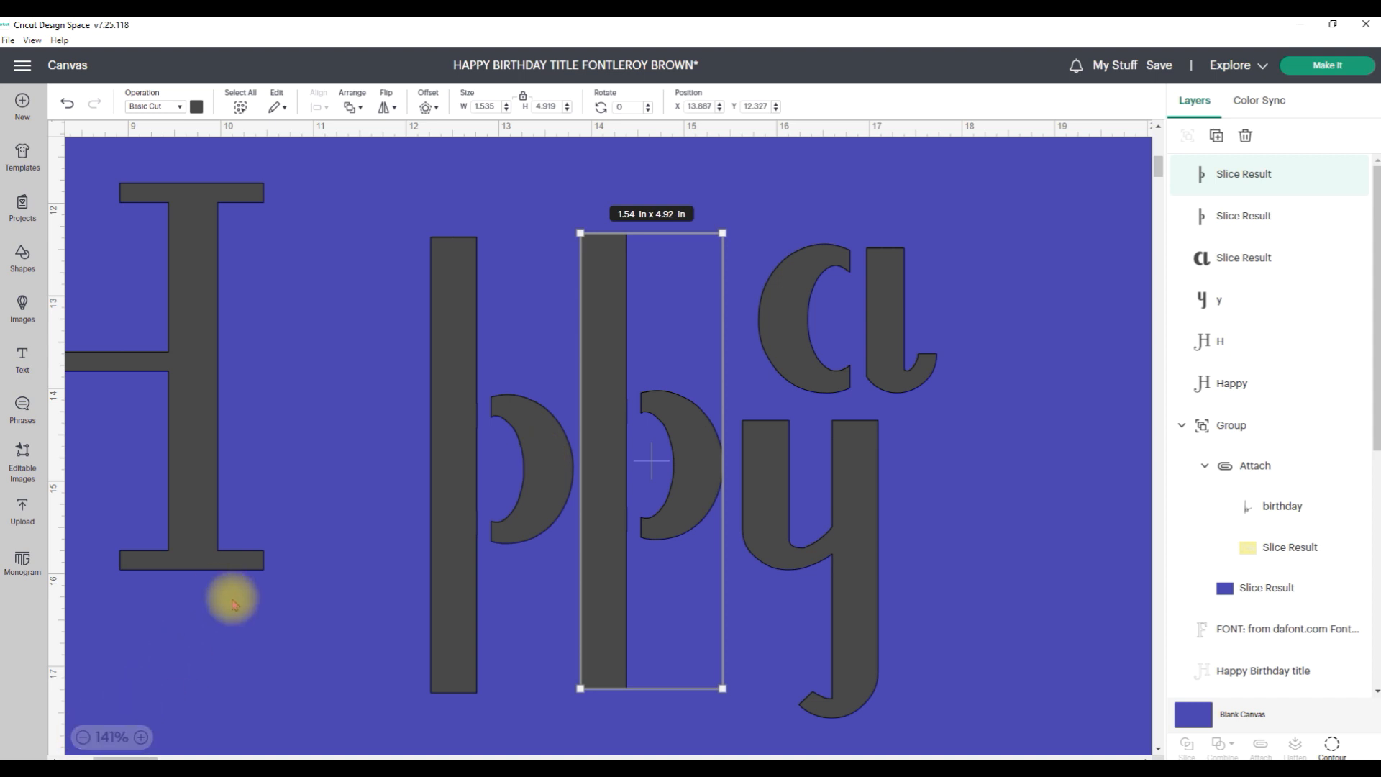
Move the finished yellow sample card to about X 0.57, Y 6.82 in, away from the large "Happy" text.
scroll(230, 595, down, 5)
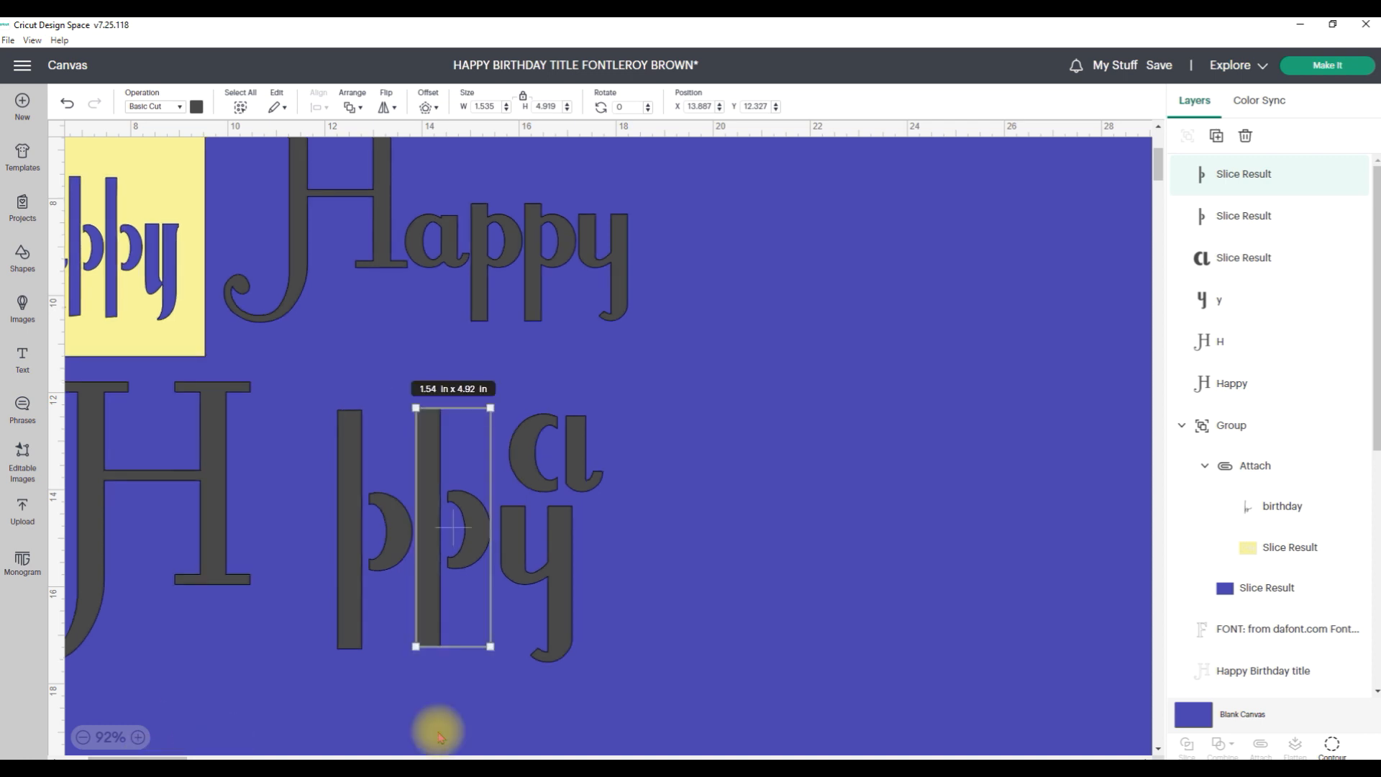
drag(165, 757, 138, 756)
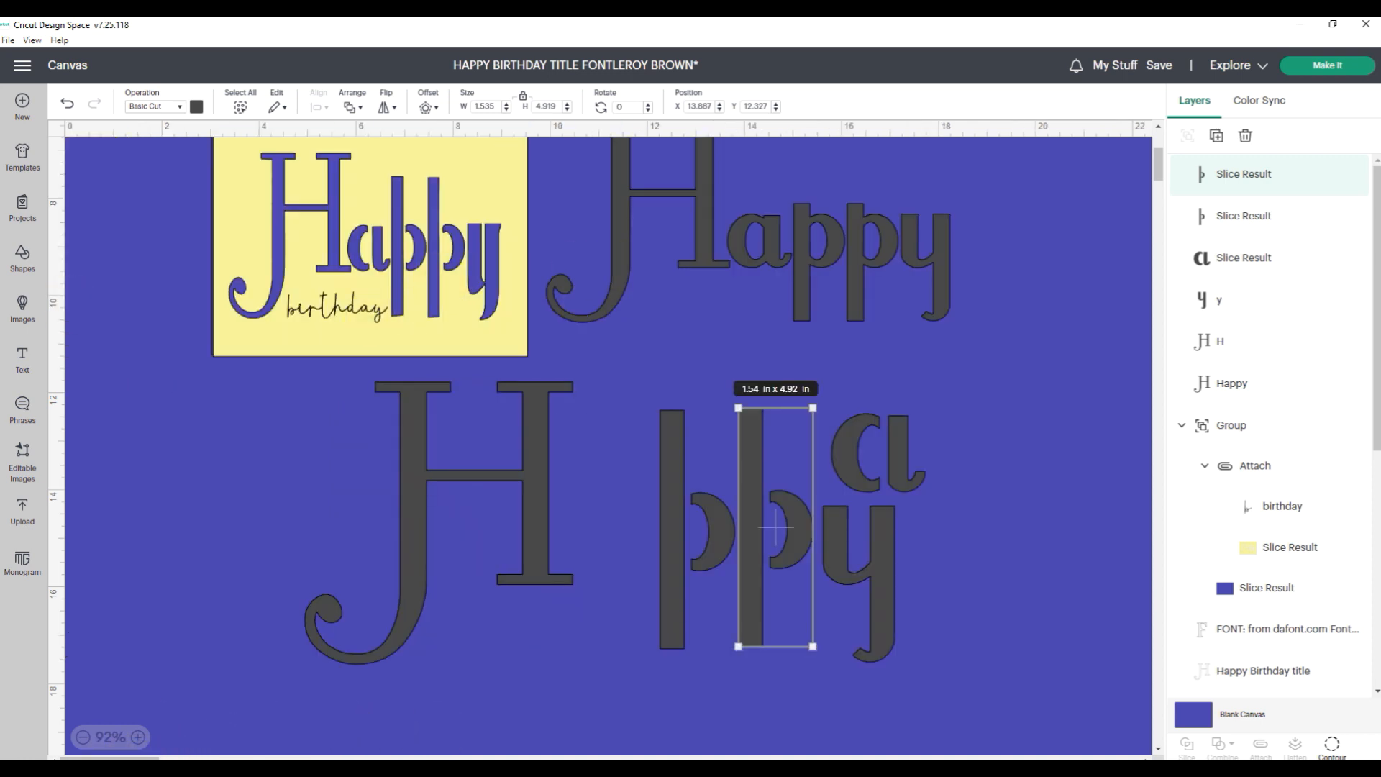
drag(371, 248, 251, 252)
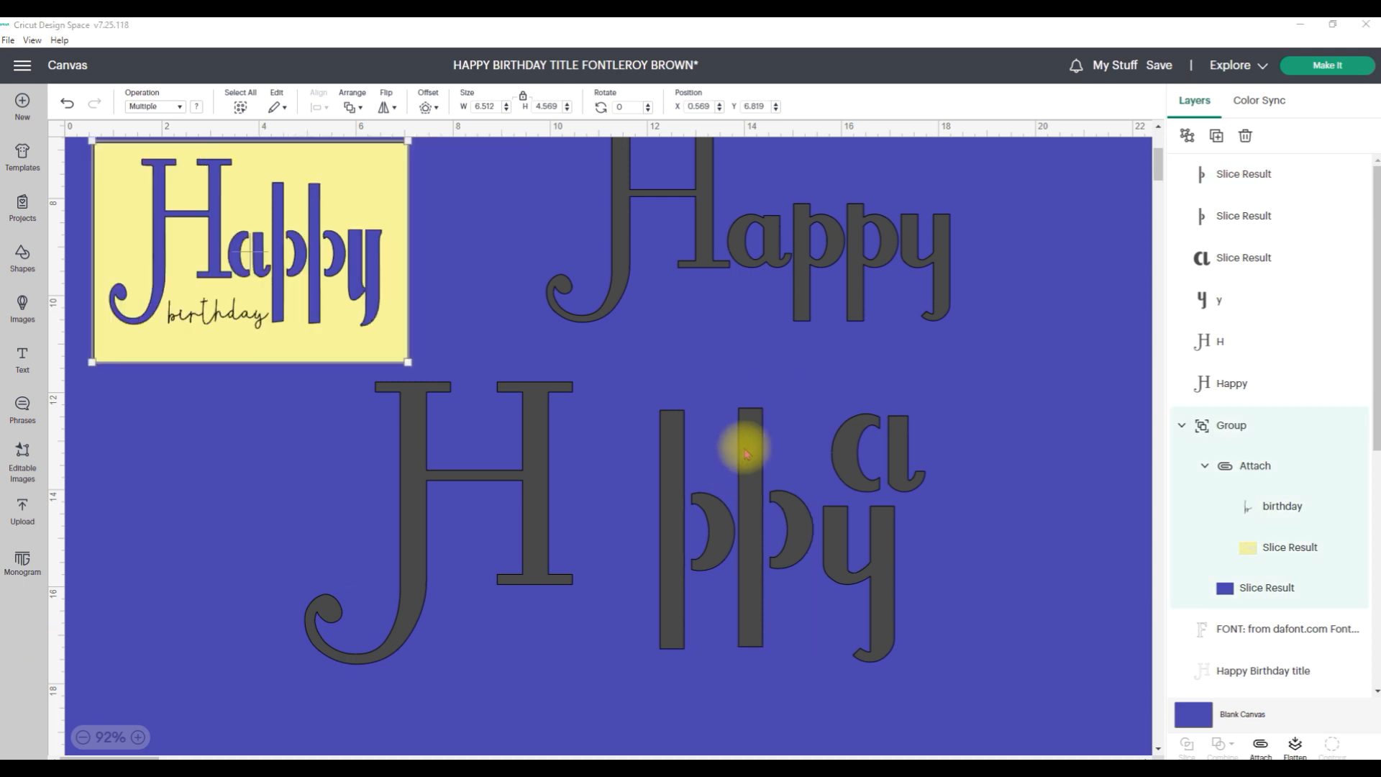
Place the sliced "a" before the first "p" and center the "a", both "p" letters and the "y" vertically.
drag(843, 451, 571, 489)
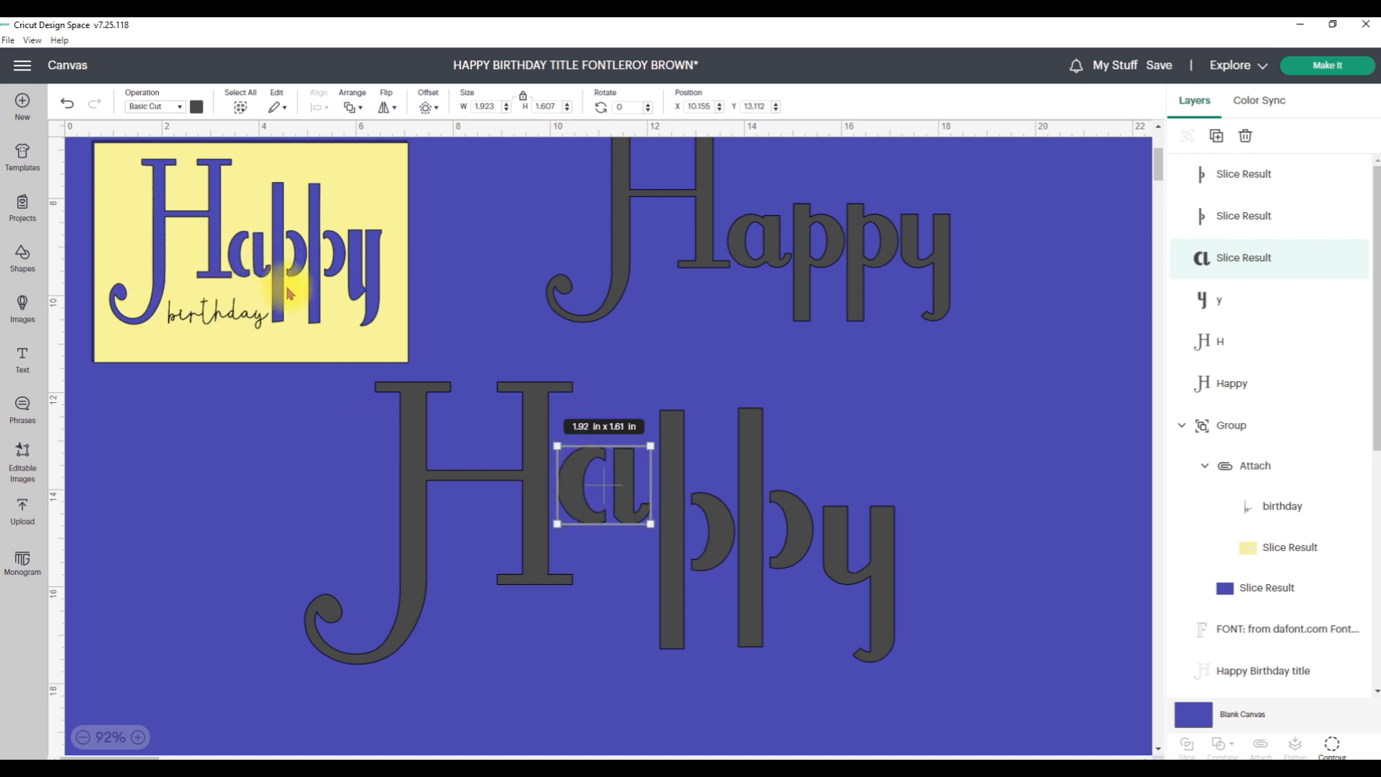
drag(616, 487, 625, 530)
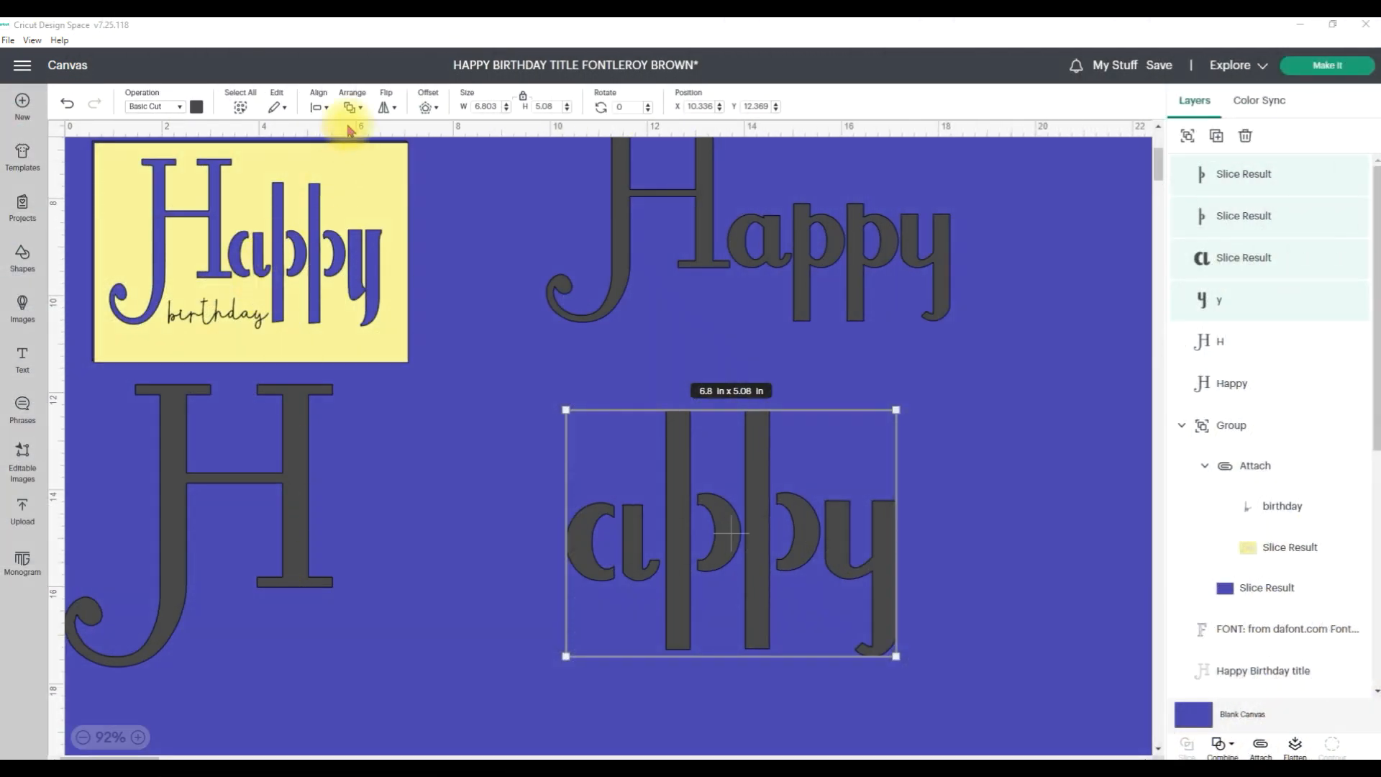
click(314, 105)
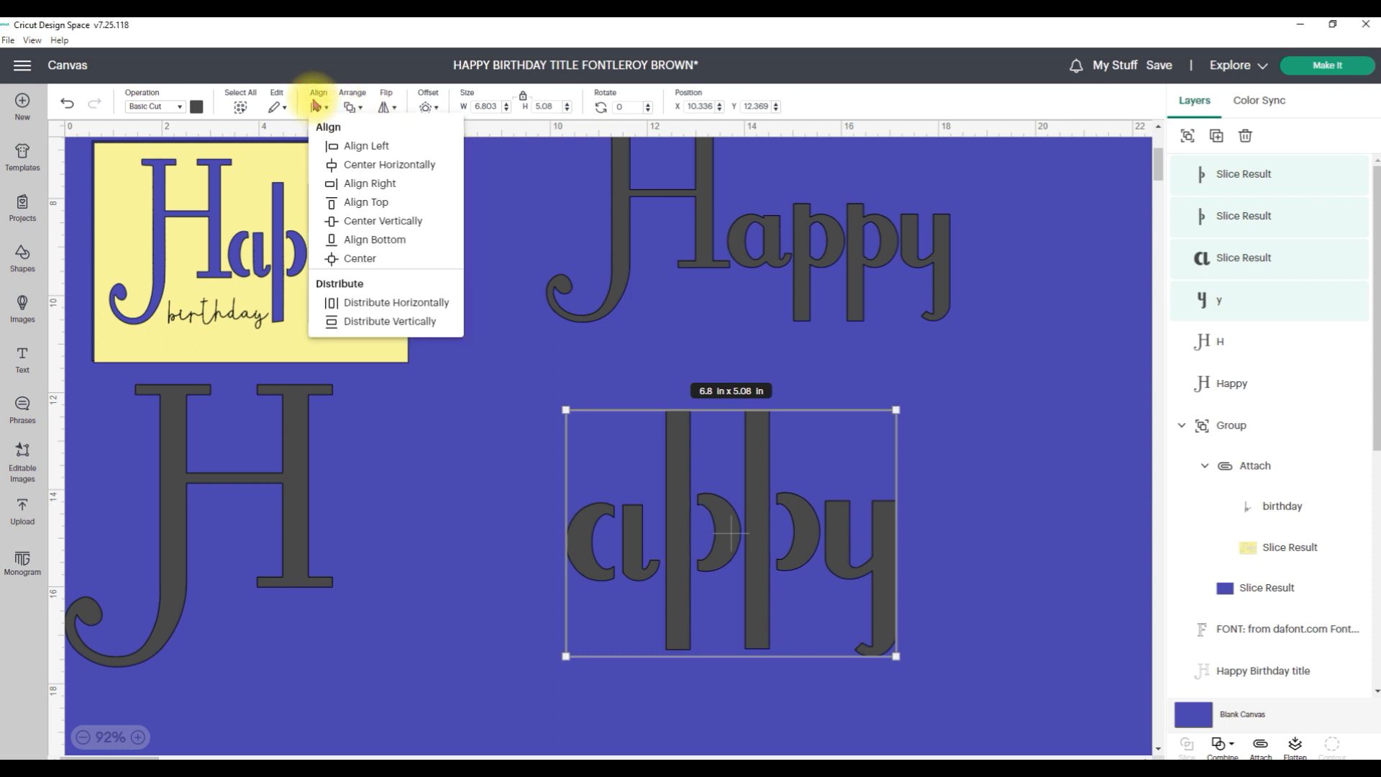
click(362, 222)
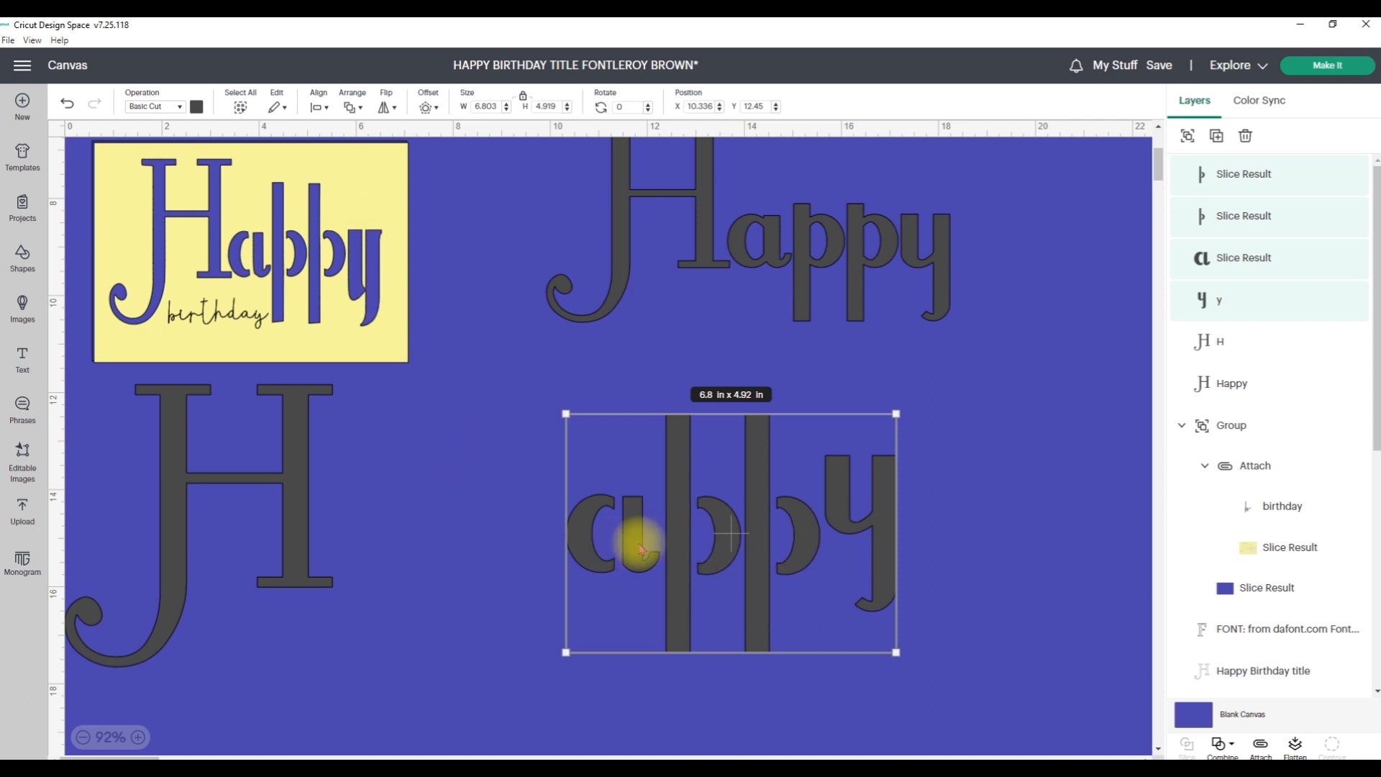
click(917, 559)
Nudge the "y" down to Y 14.153 in so its tail lines up with the bottoms of the "p" stems.
click(879, 525)
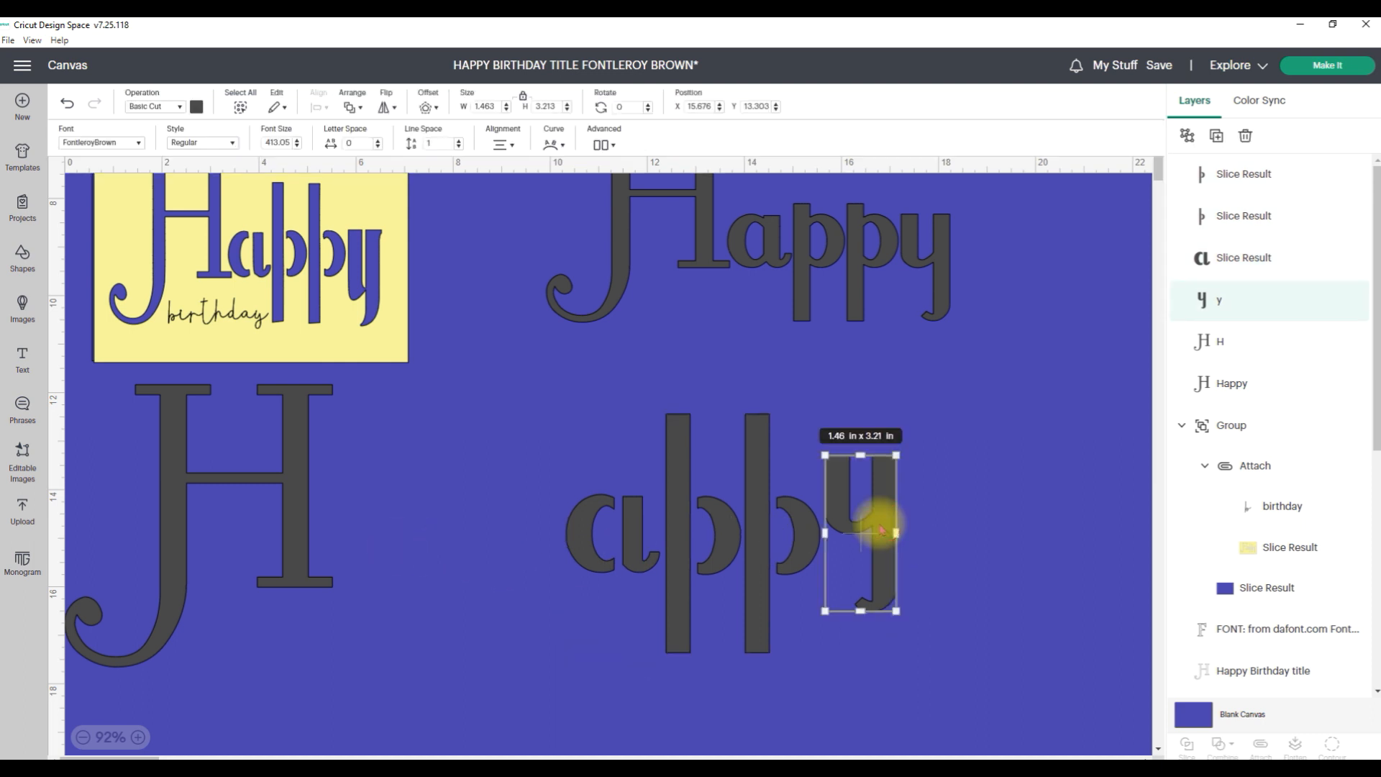
key(Down)
key(Down)
key(Down)
key(Down)
key(Down)
key(Down)
key(Down)
key(Down)
key(Down)
key(Down)
key(Down)
key(Down)
key(Down)
key(Down)
key(Down)
key(Down)
key(Down)
key(Down)
key(Down)
key(Down)
key(Down)
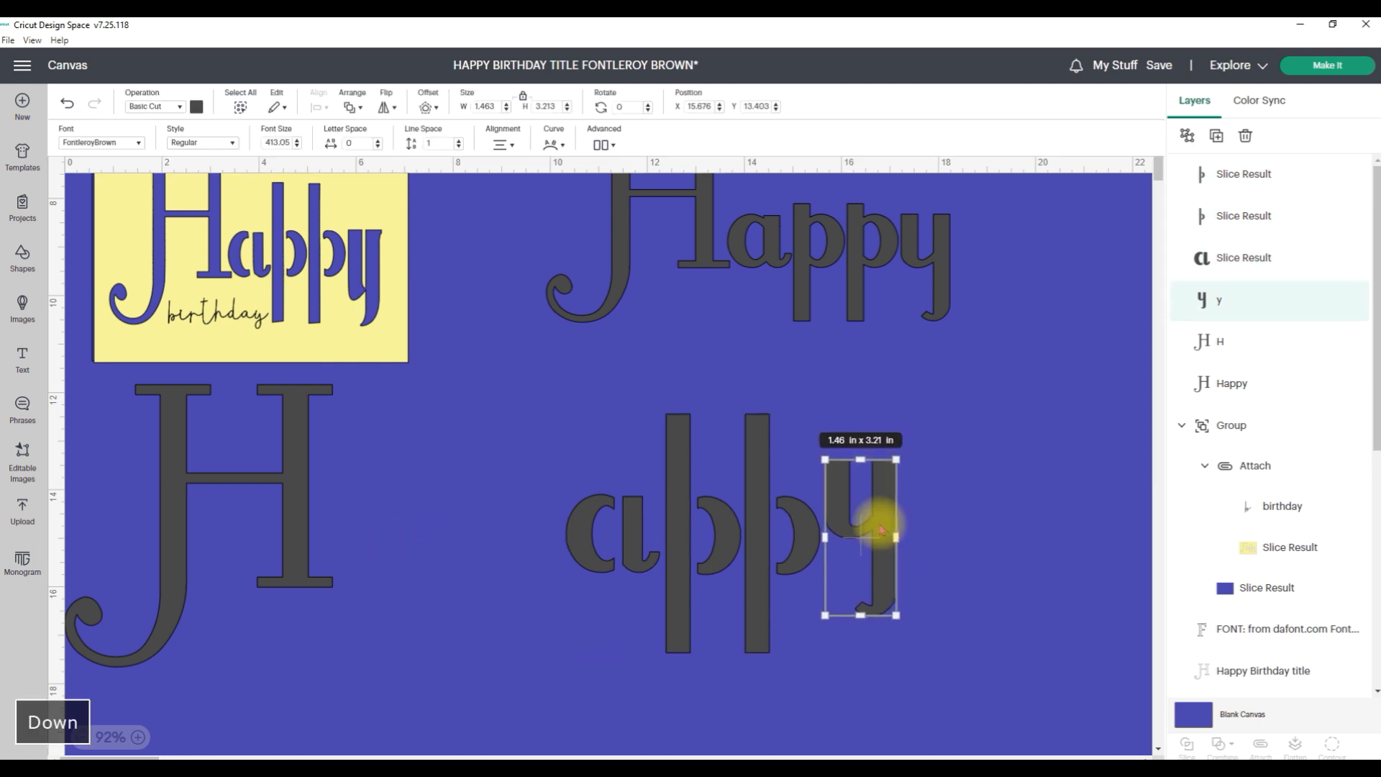
key(Down)
key(Down)
key(Down)
key(Down)
key(Down)
key(Down)
key(Down)
key(Down)
key(Down)
key(Down)
key(Down)
key(Down)
key(Down)
key(Down)
key(Down)
key(Down)
key(Down)
key(Down)
key(Down)
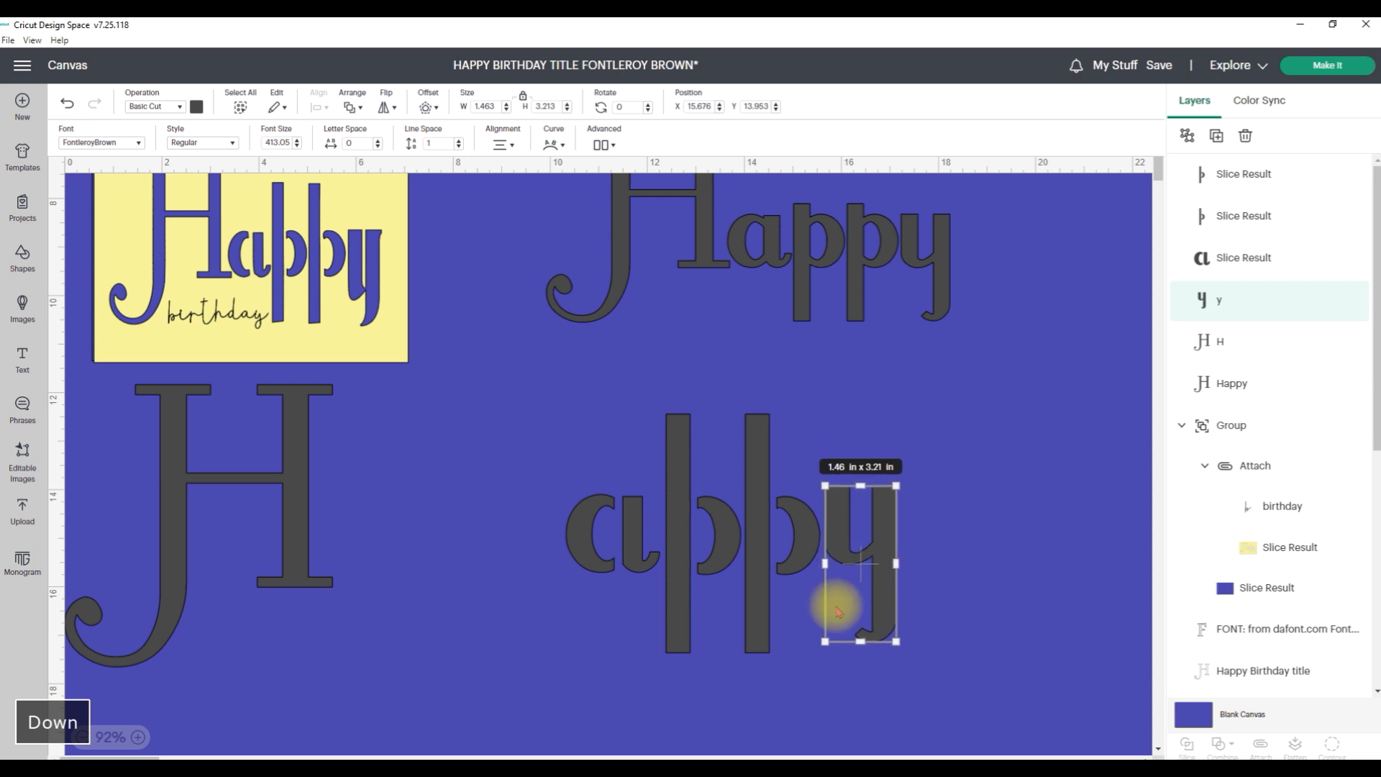
key(Down)
key(Down)
key(Down)
key(Down)
key(Down)
key(Down)
key(Down)
key(Down)
key(Down)
key(Down)
key(Down)
key(Down)
key(Down)
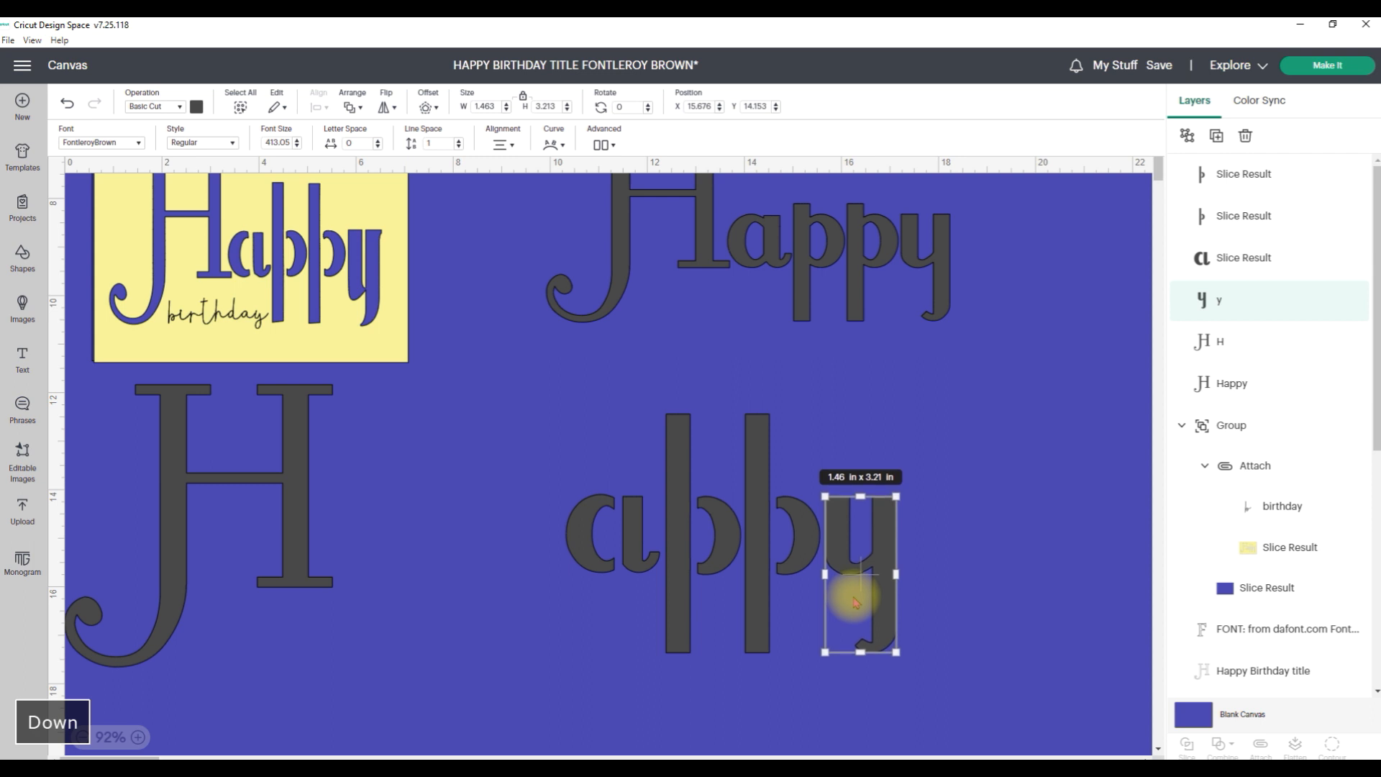
Nudge the "y" down to Y 14.203 in.
key(Down)
key(Down)
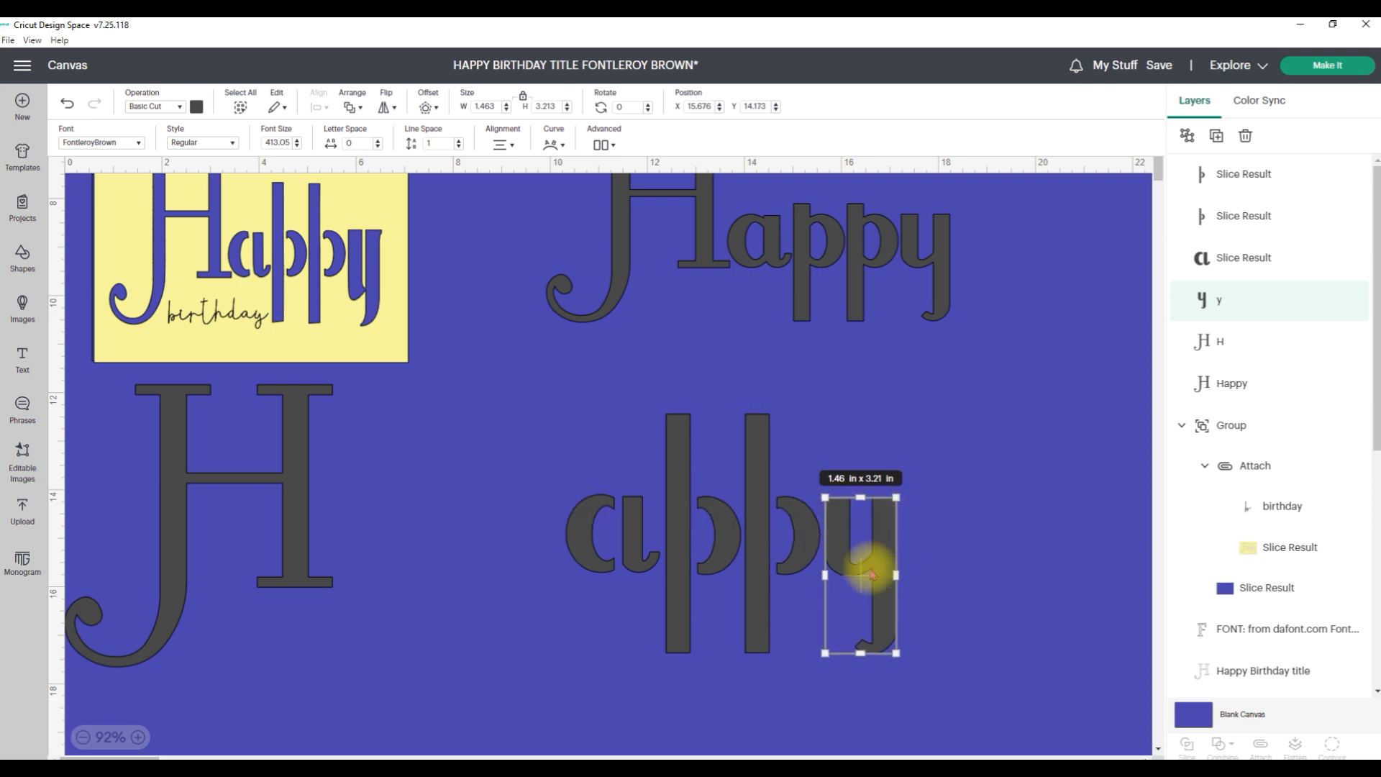
key(Down)
key(Down)
key(Down)
Place the large "H" directly before the "a" and top-align it with both "p" letters.
drag(295, 546, 543, 575)
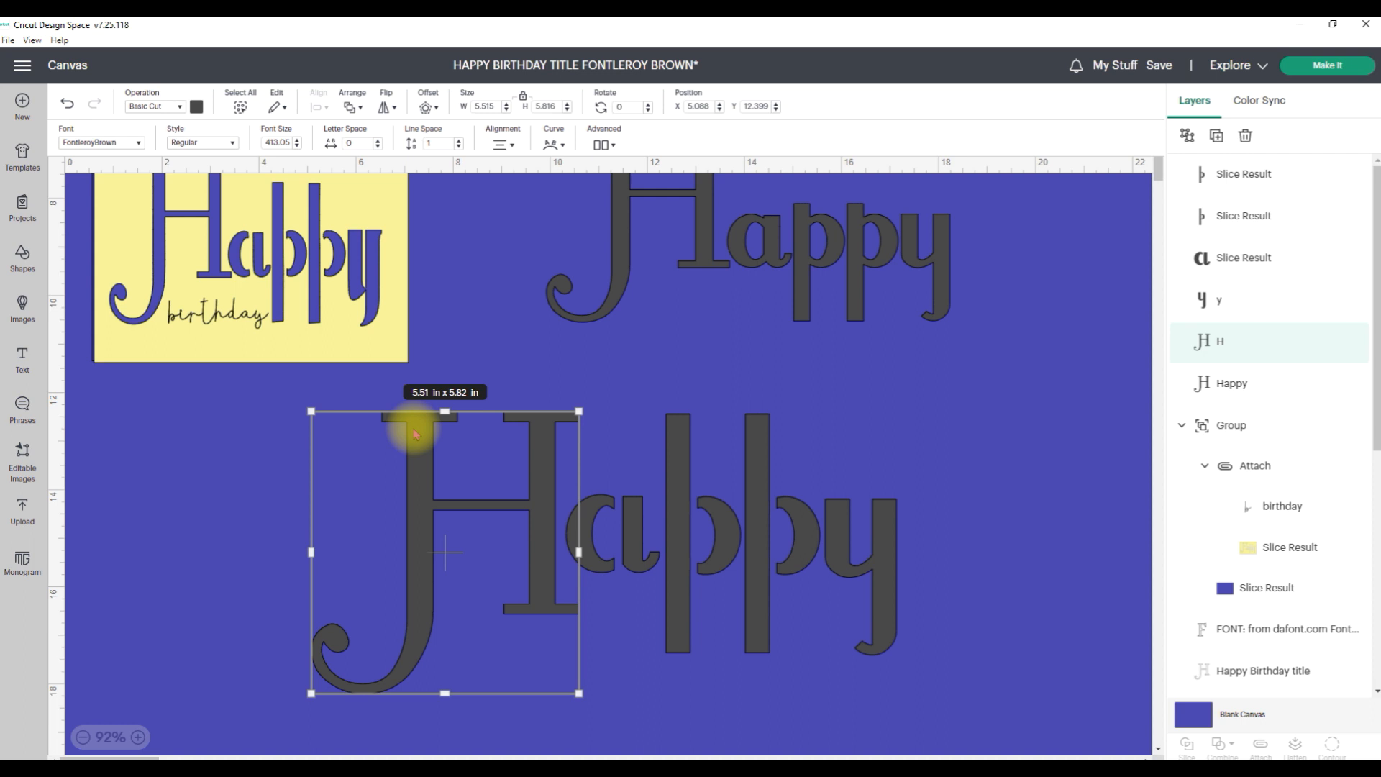
shift+click(679, 432)
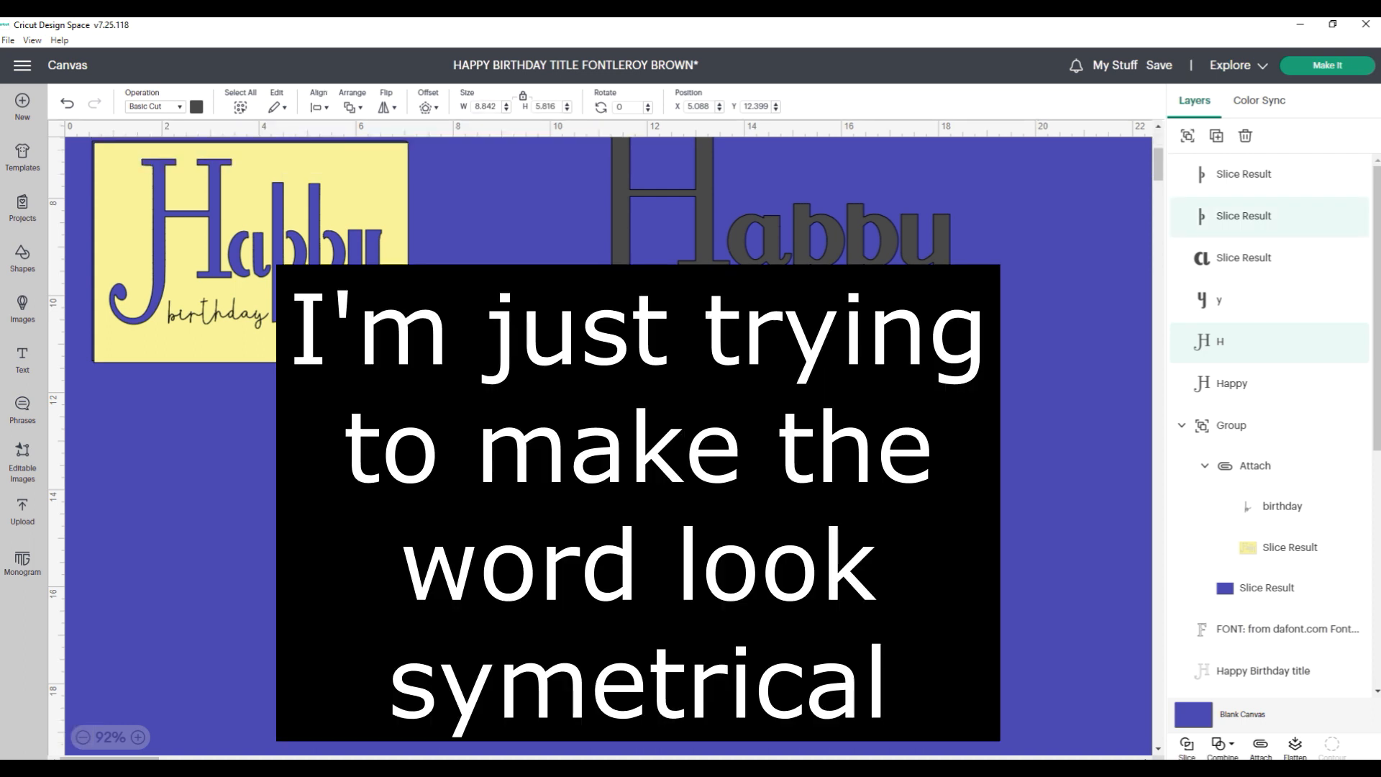
shift+click(756, 431)
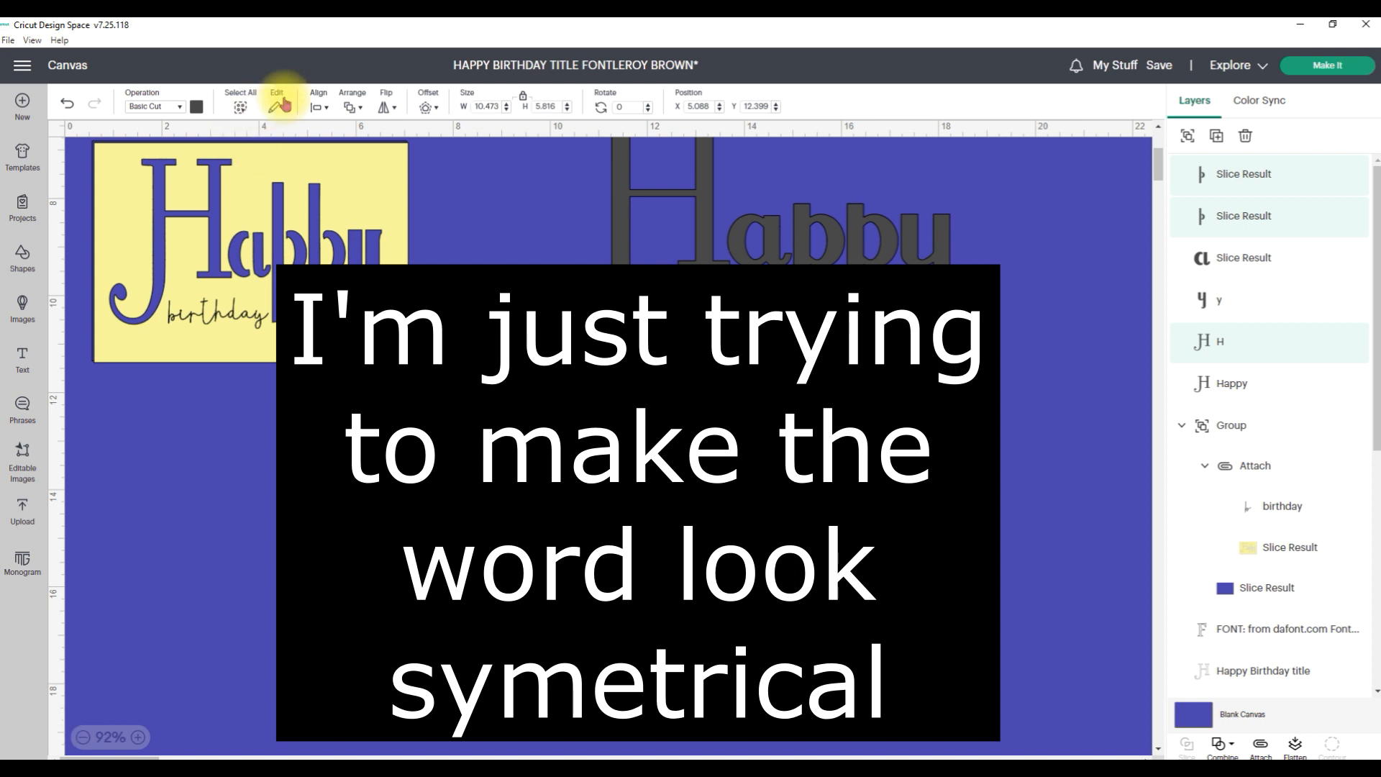
click(319, 101)
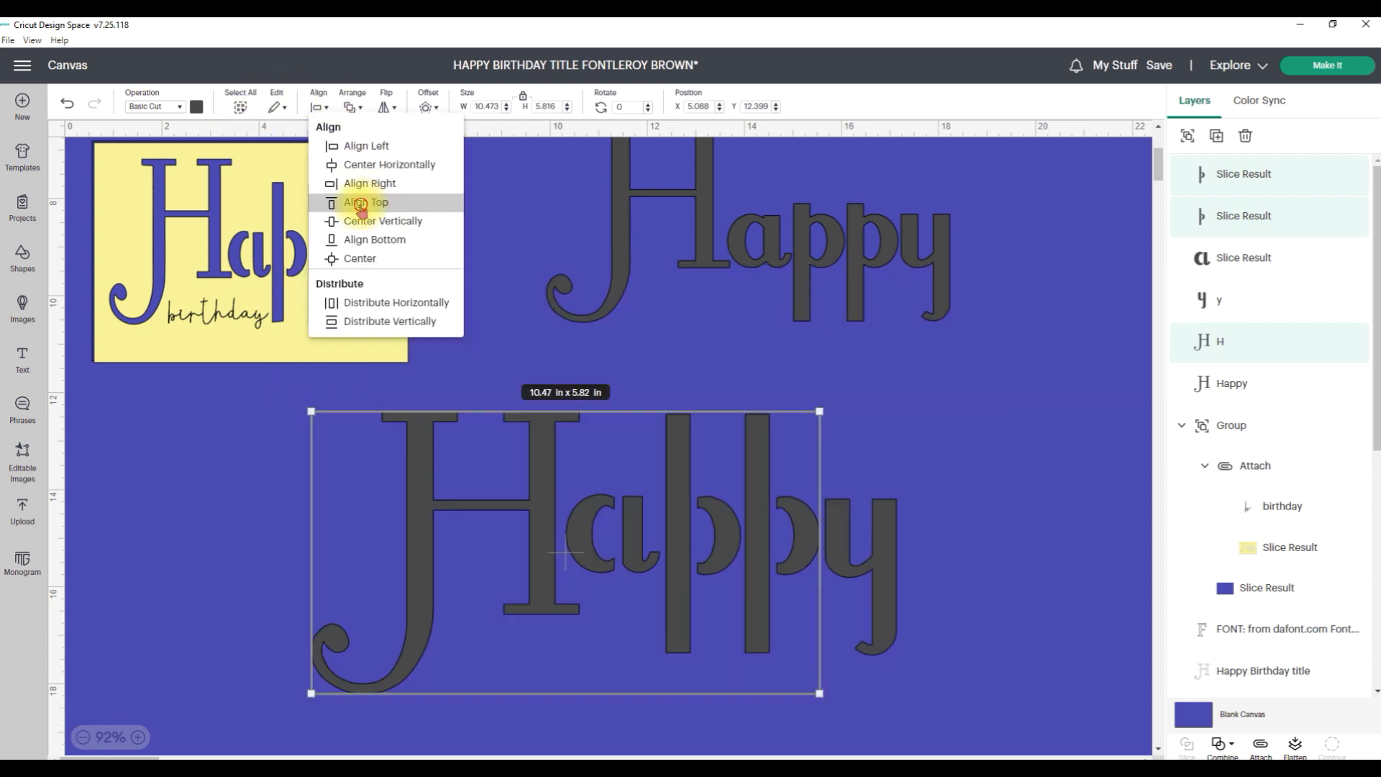
click(359, 207)
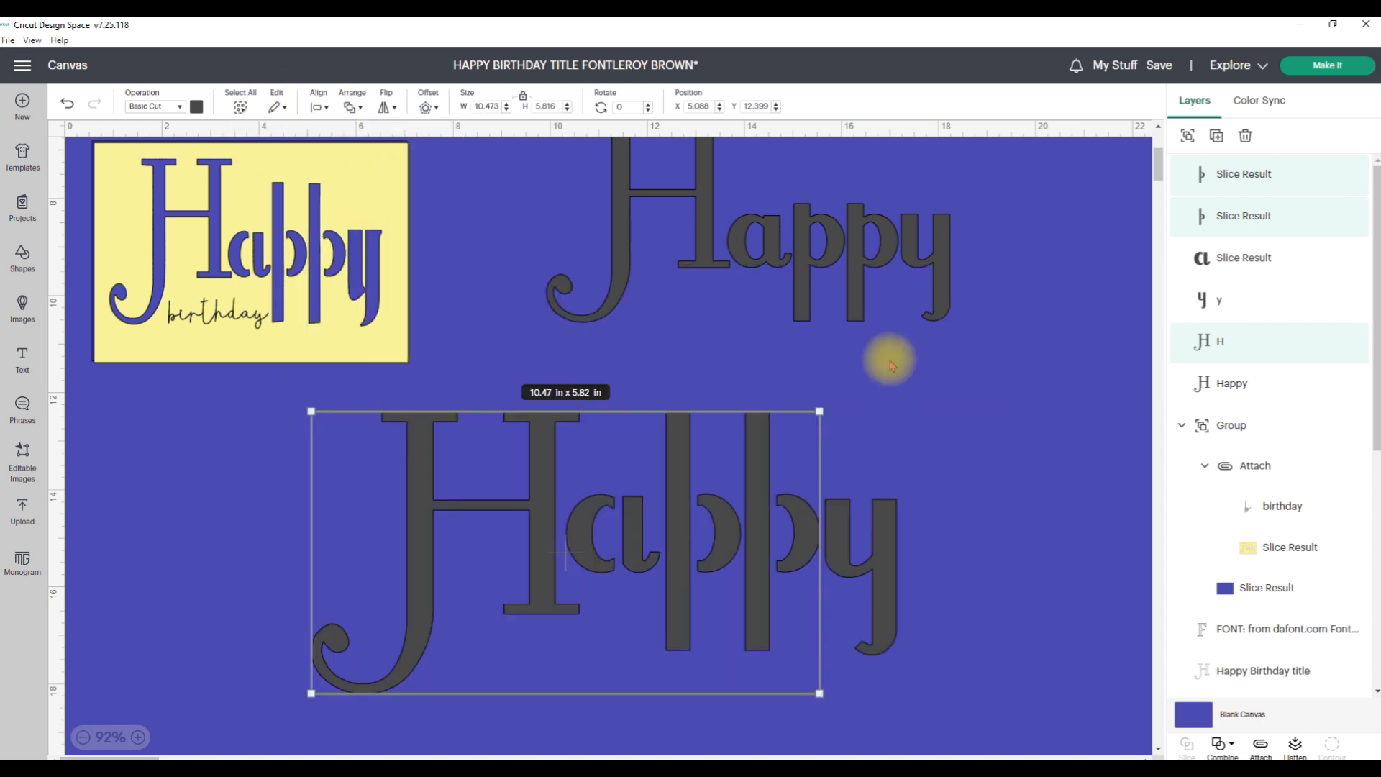
click(956, 378)
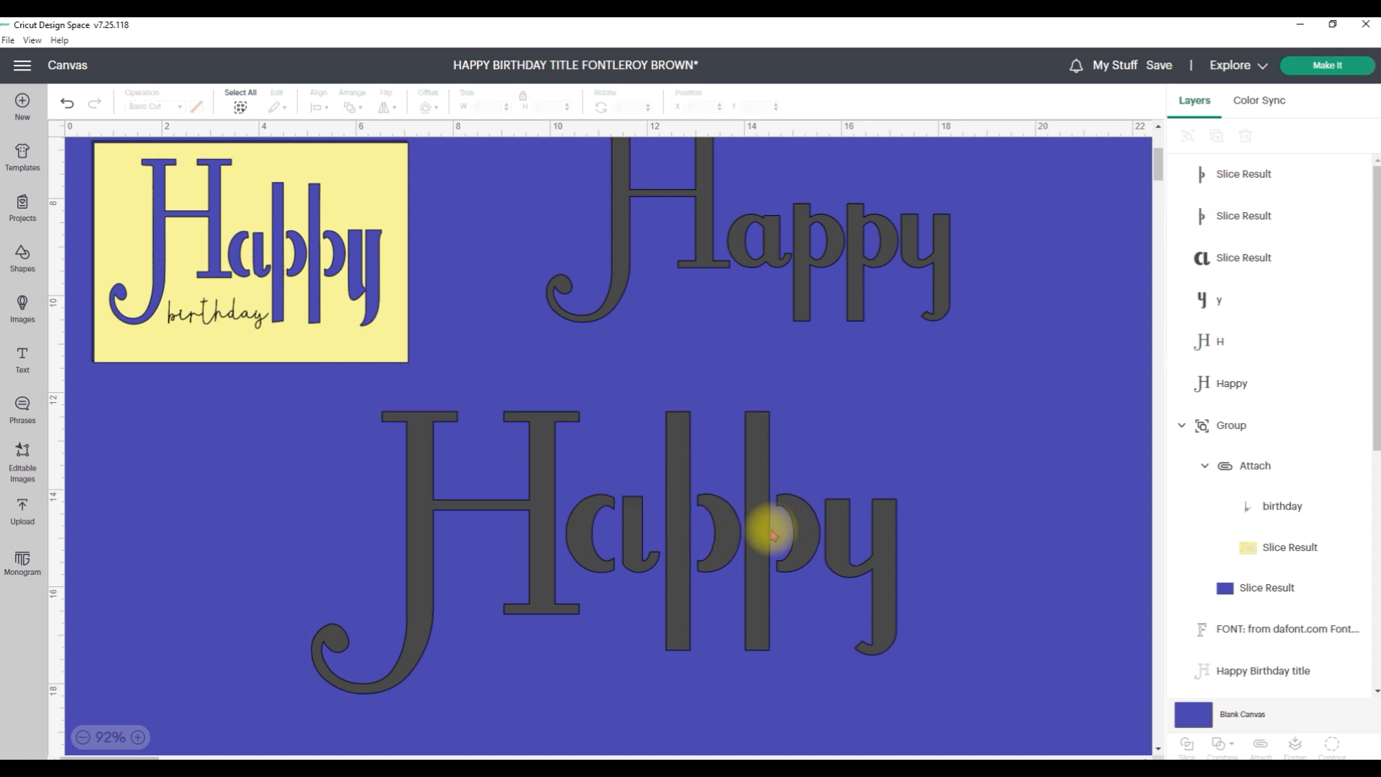
Nudge the "y" slightly to the right, away from the second "p".
click(889, 525)
key(Right)
key(Right)
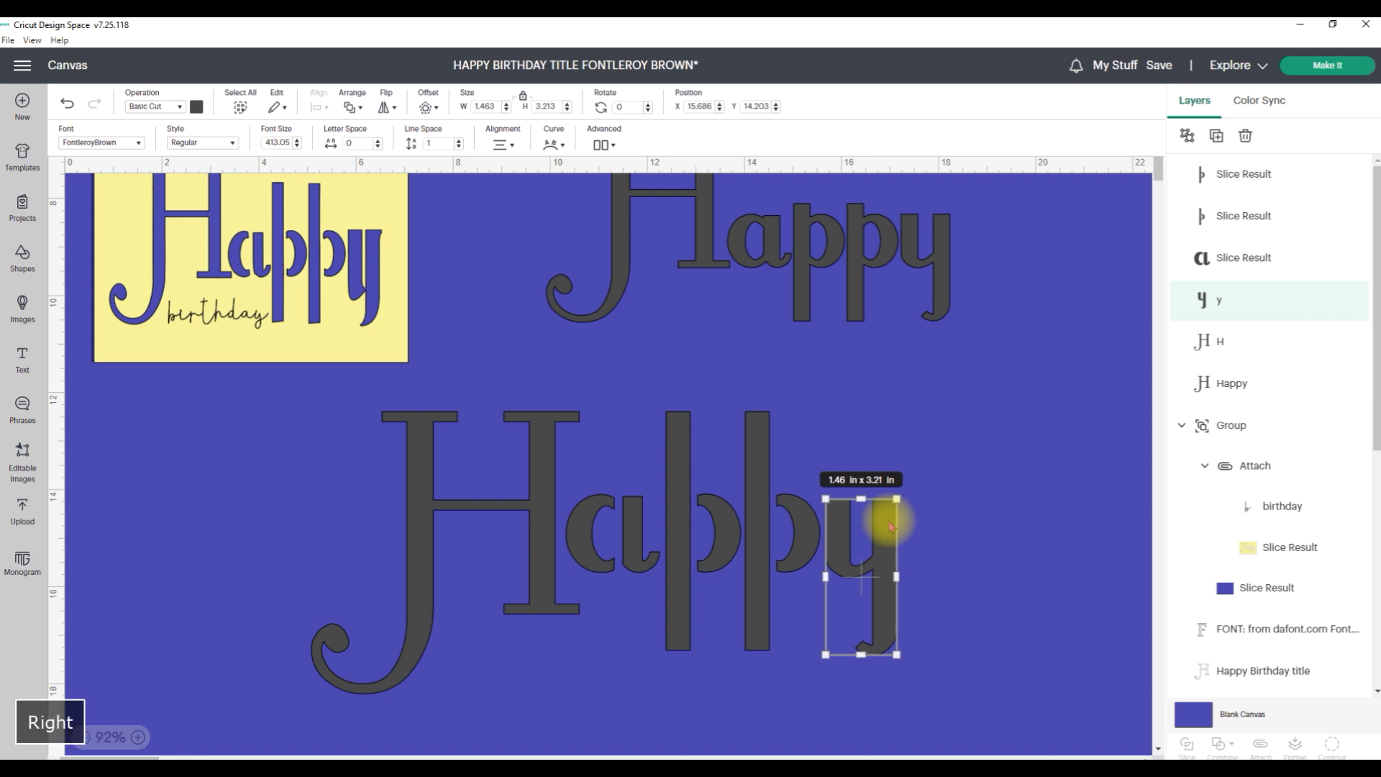
click(961, 544)
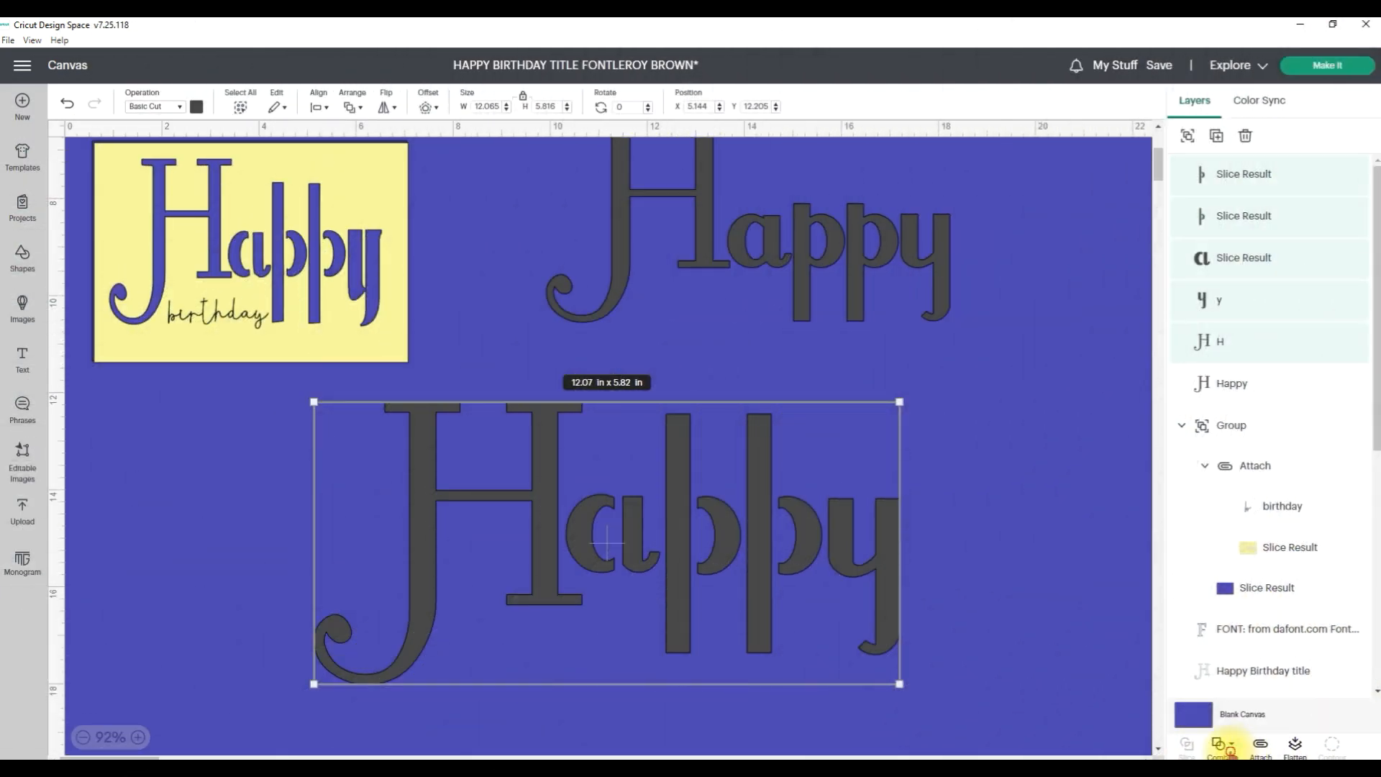
Unite the H, a, p, p and y into one word and move it to about X 9.89, Y 11.75 in.
click(1230, 748)
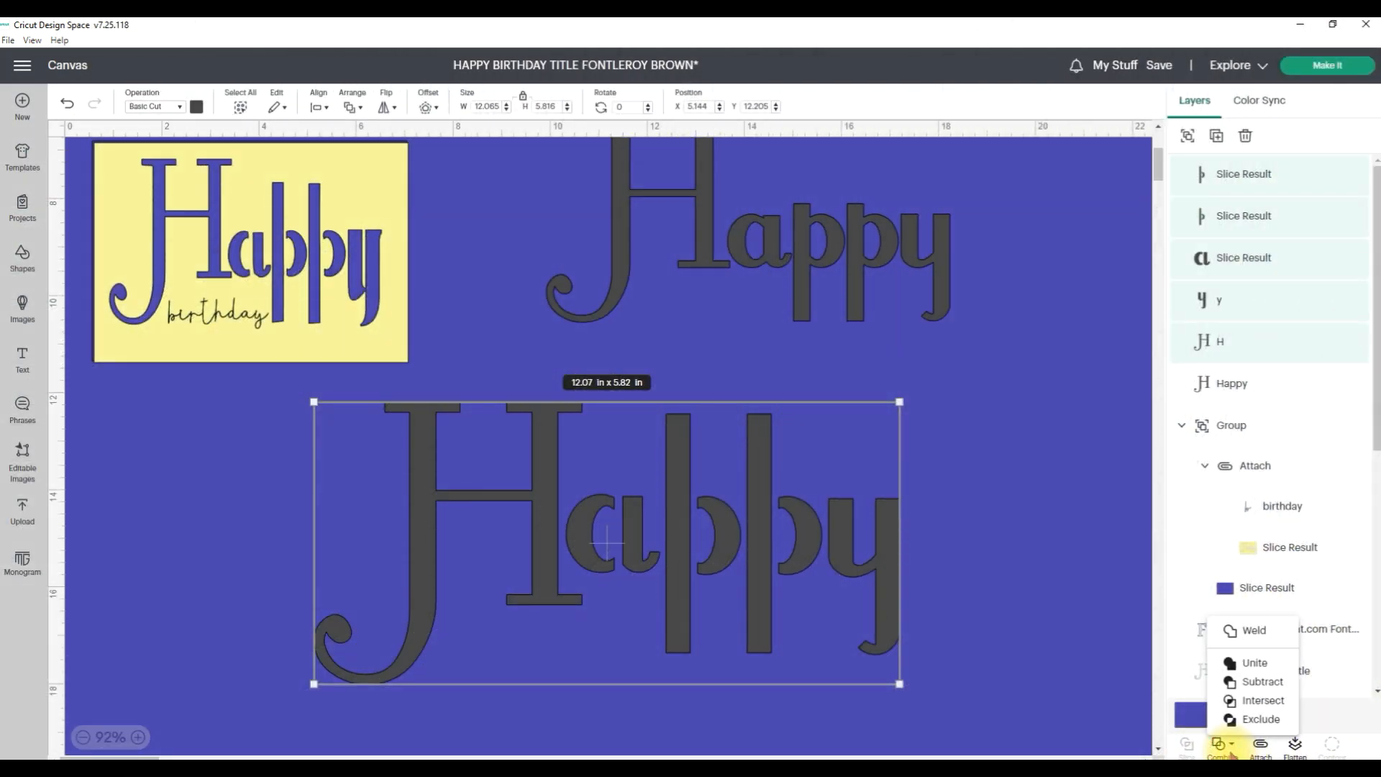
click(1255, 664)
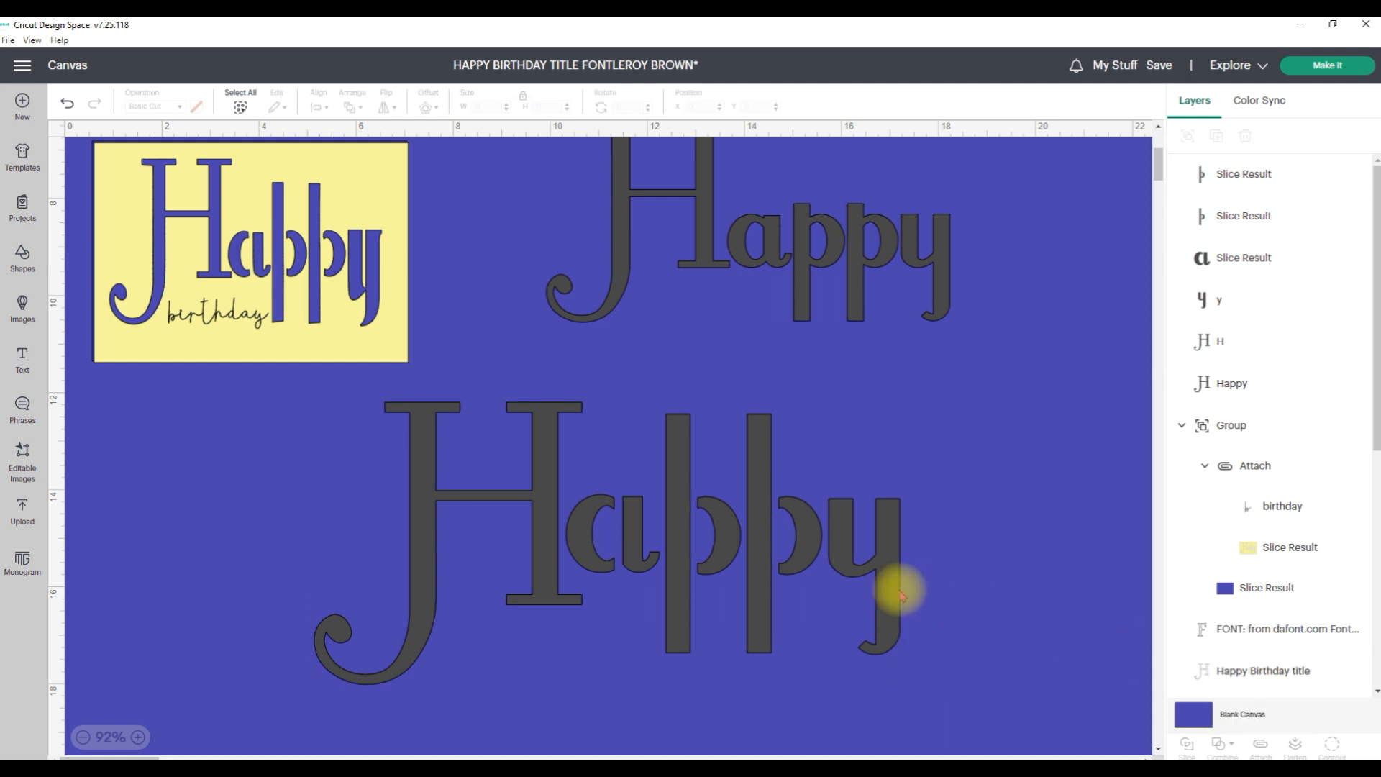
drag(886, 582, 928, 579)
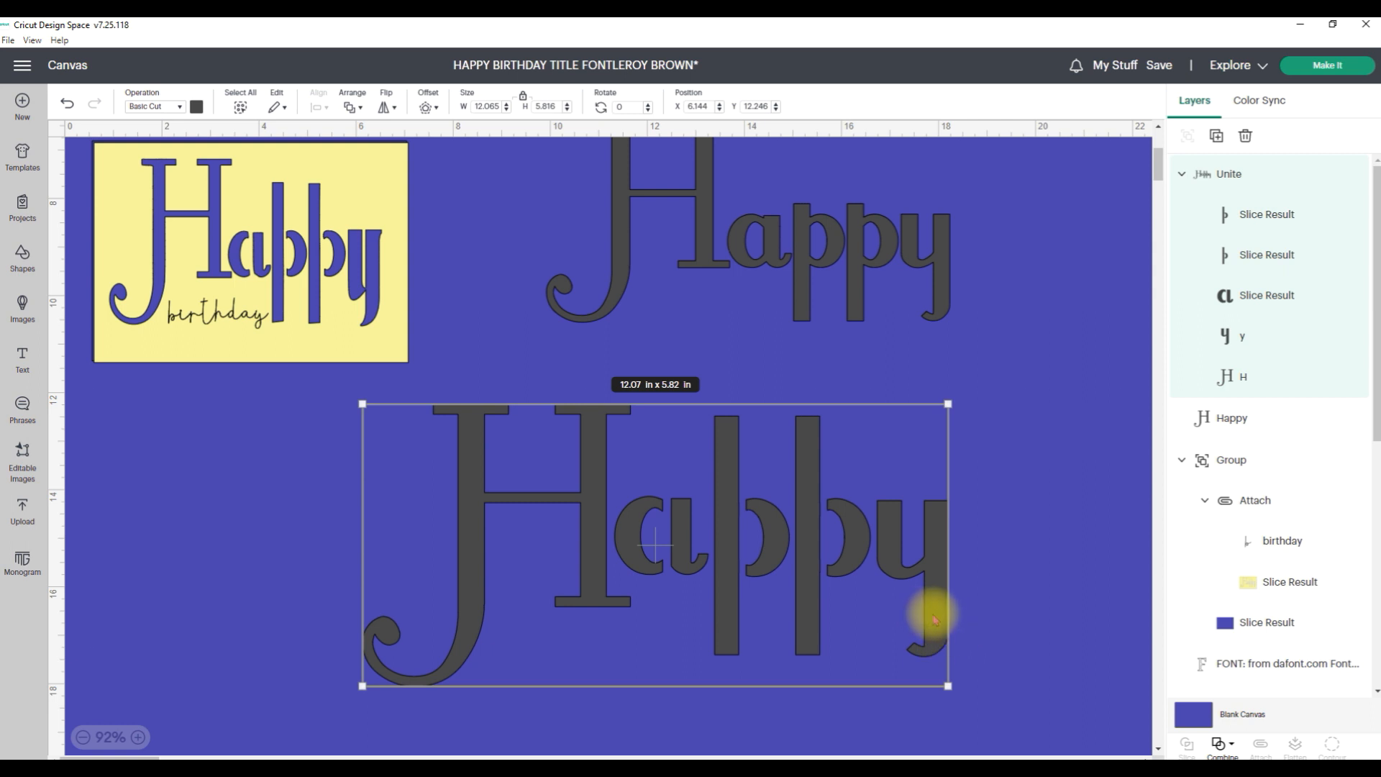
drag(933, 620, 1010, 624)
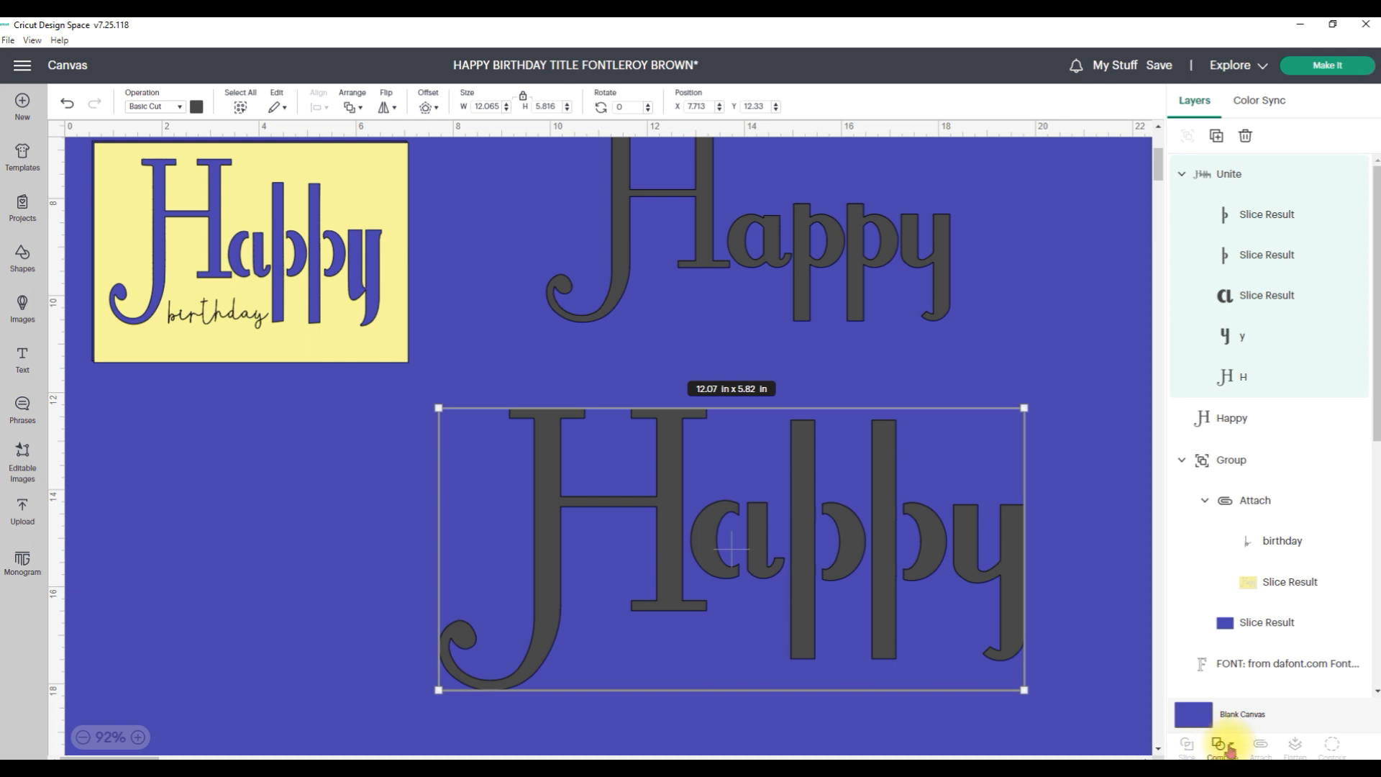
click(1230, 750)
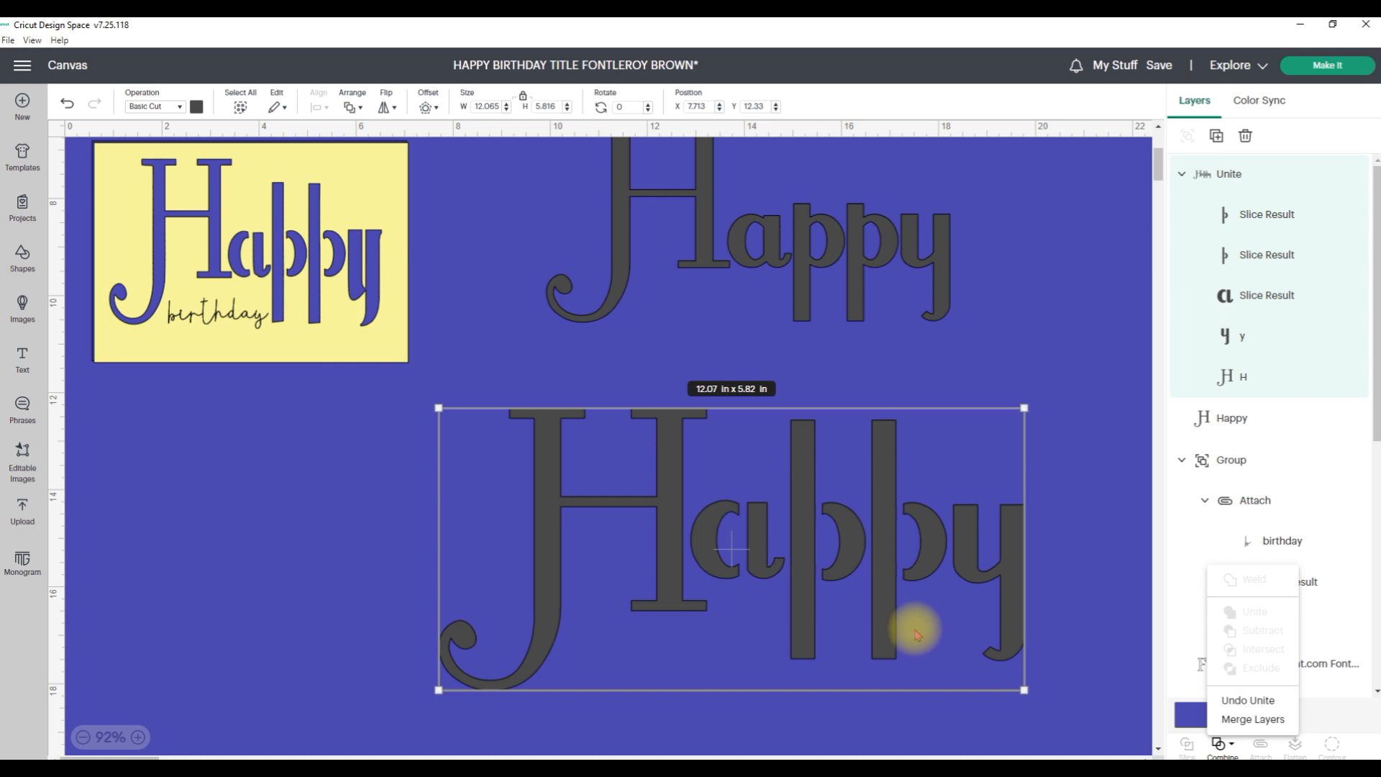
drag(915, 635, 1021, 606)
Add a square shape, with its proportions unlocked, and set its width to 2.5 in.
click(21, 260)
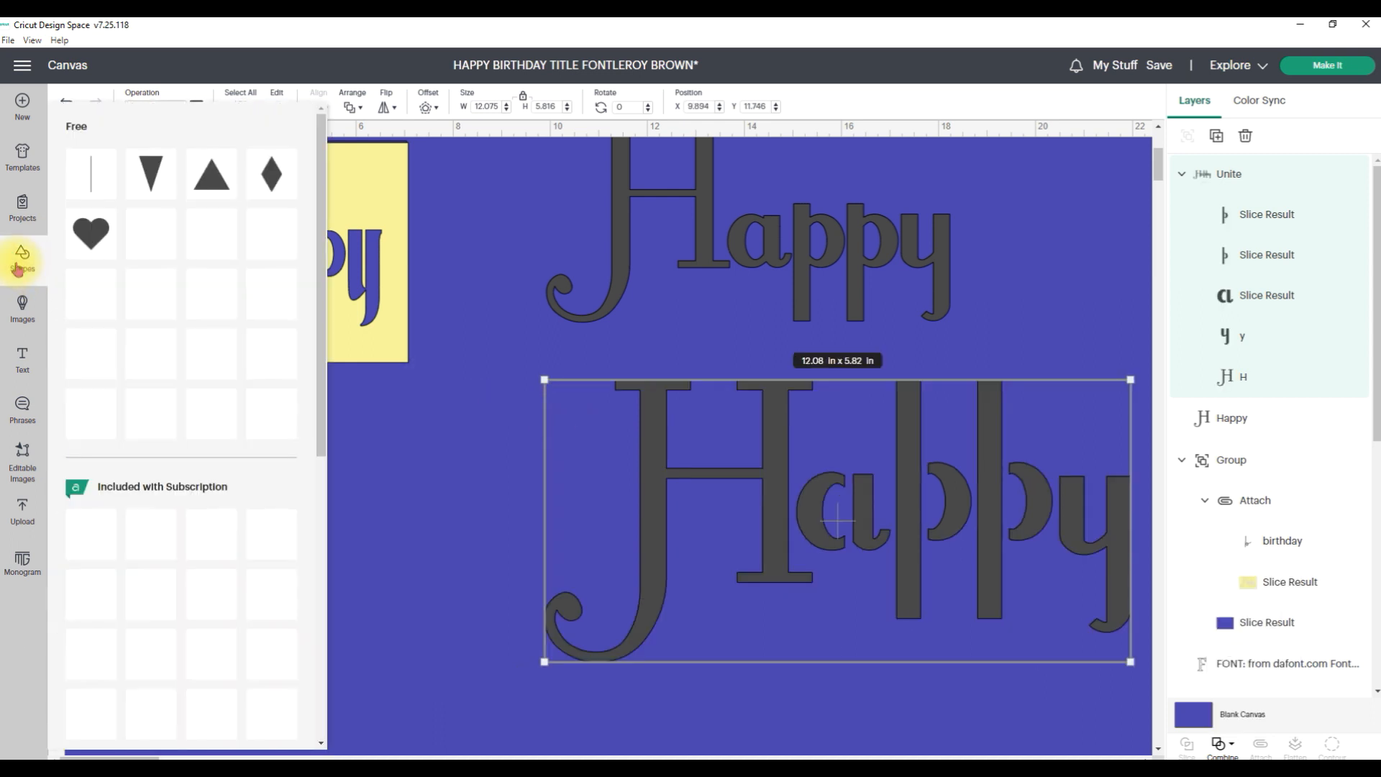
click(146, 362)
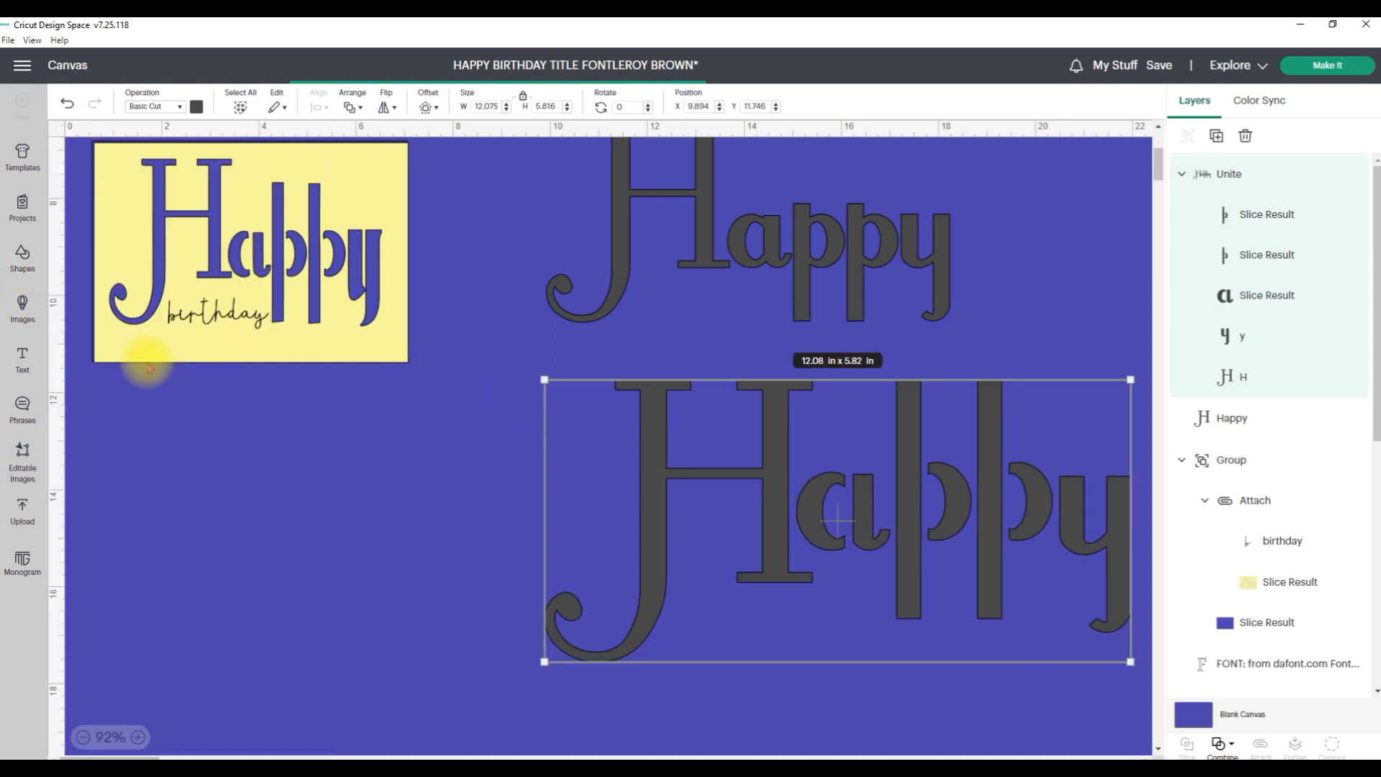
click(524, 99)
text(27)
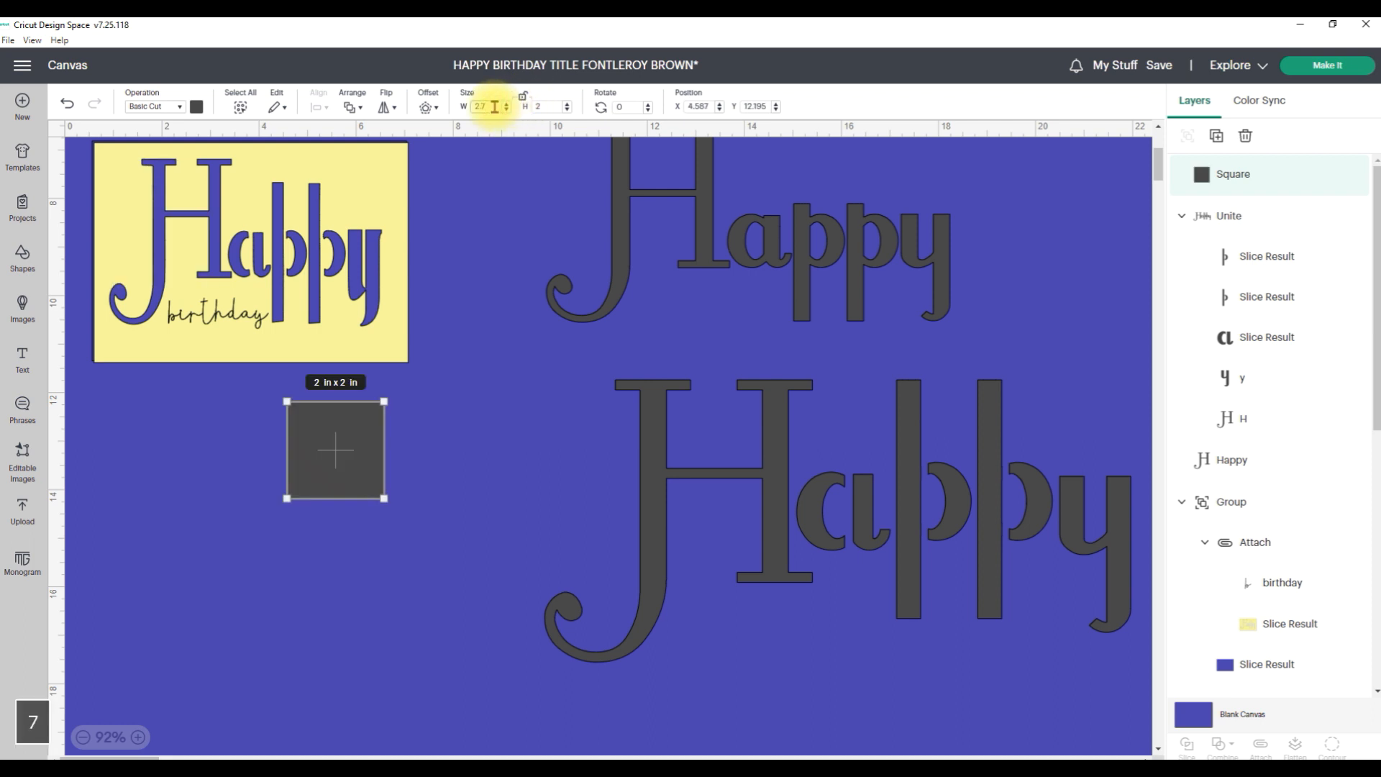
key(BackSpace)
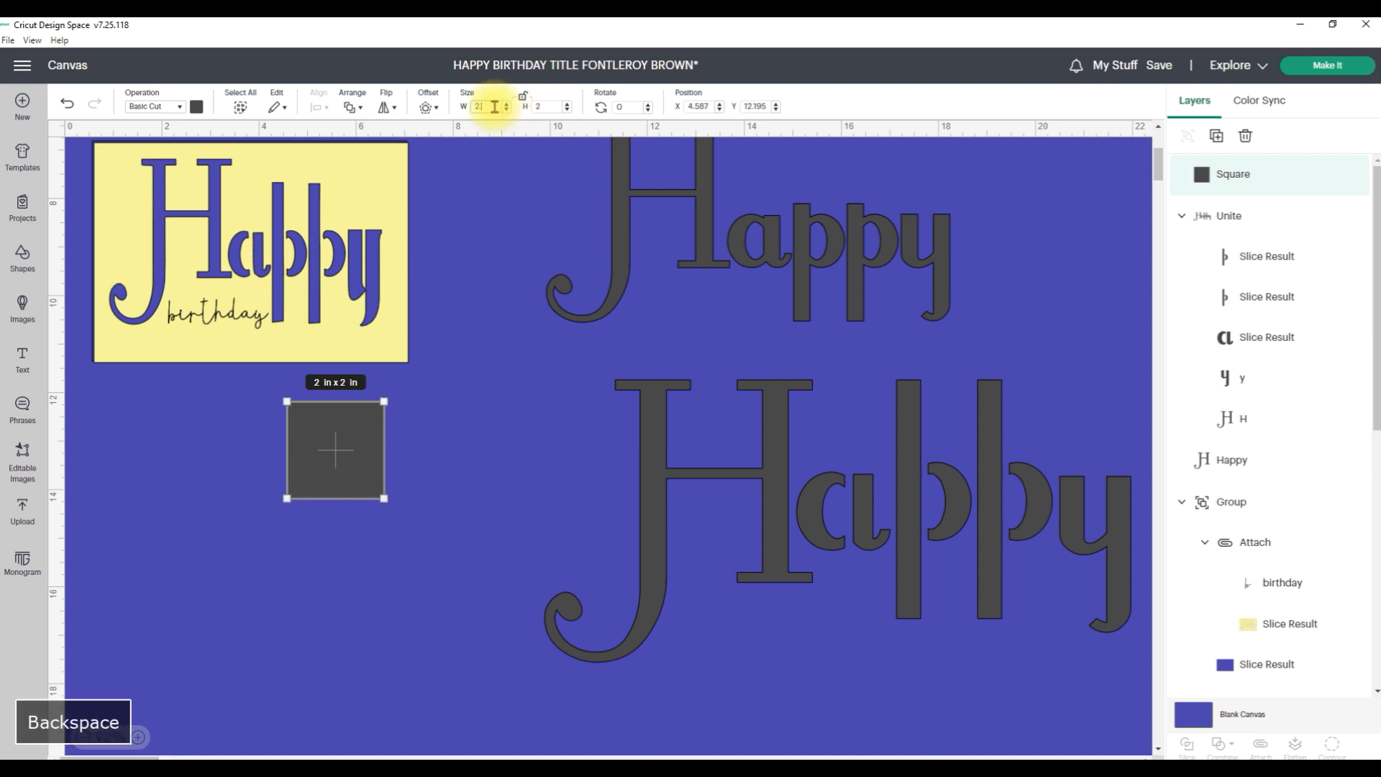
text(5)
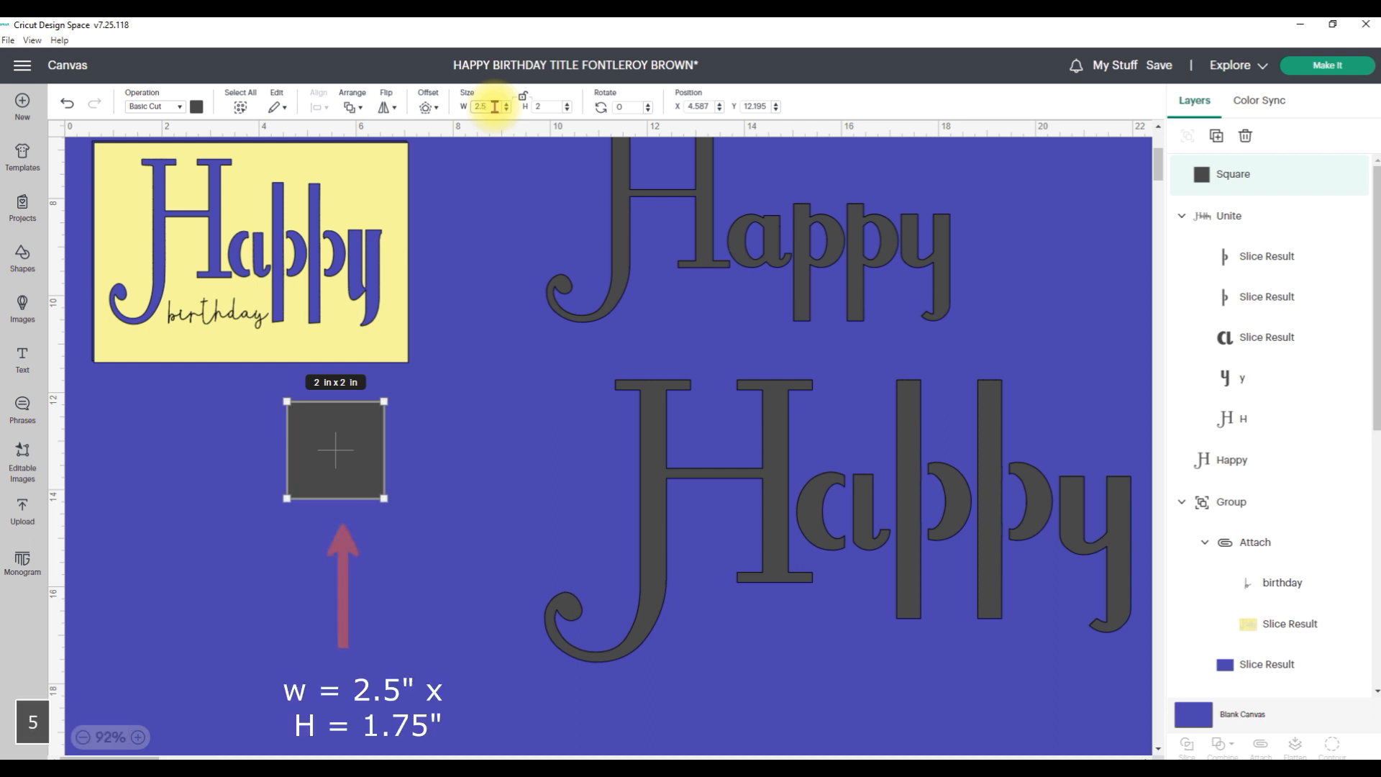
key(Return)
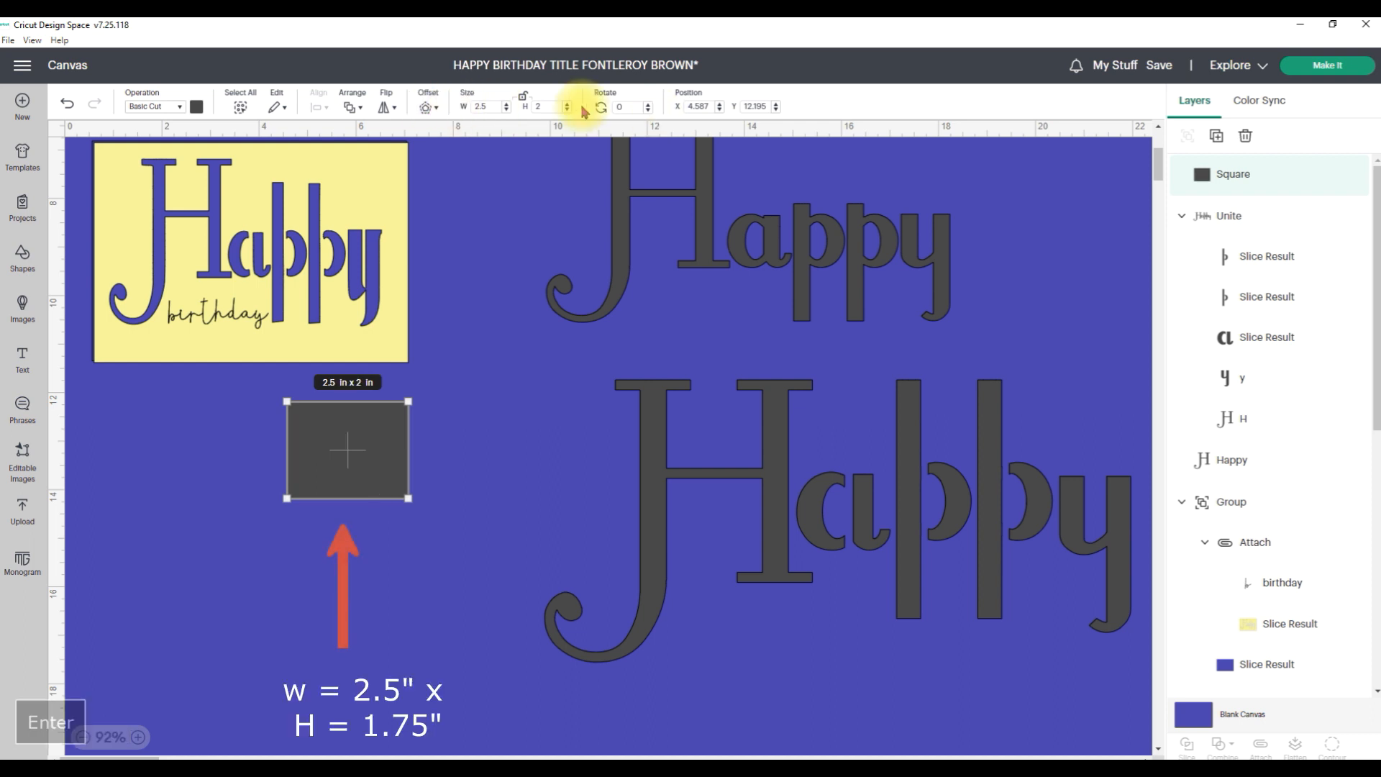
Set the square's height to 1.75 in and recolor it orange.
click(554, 105)
text(1)
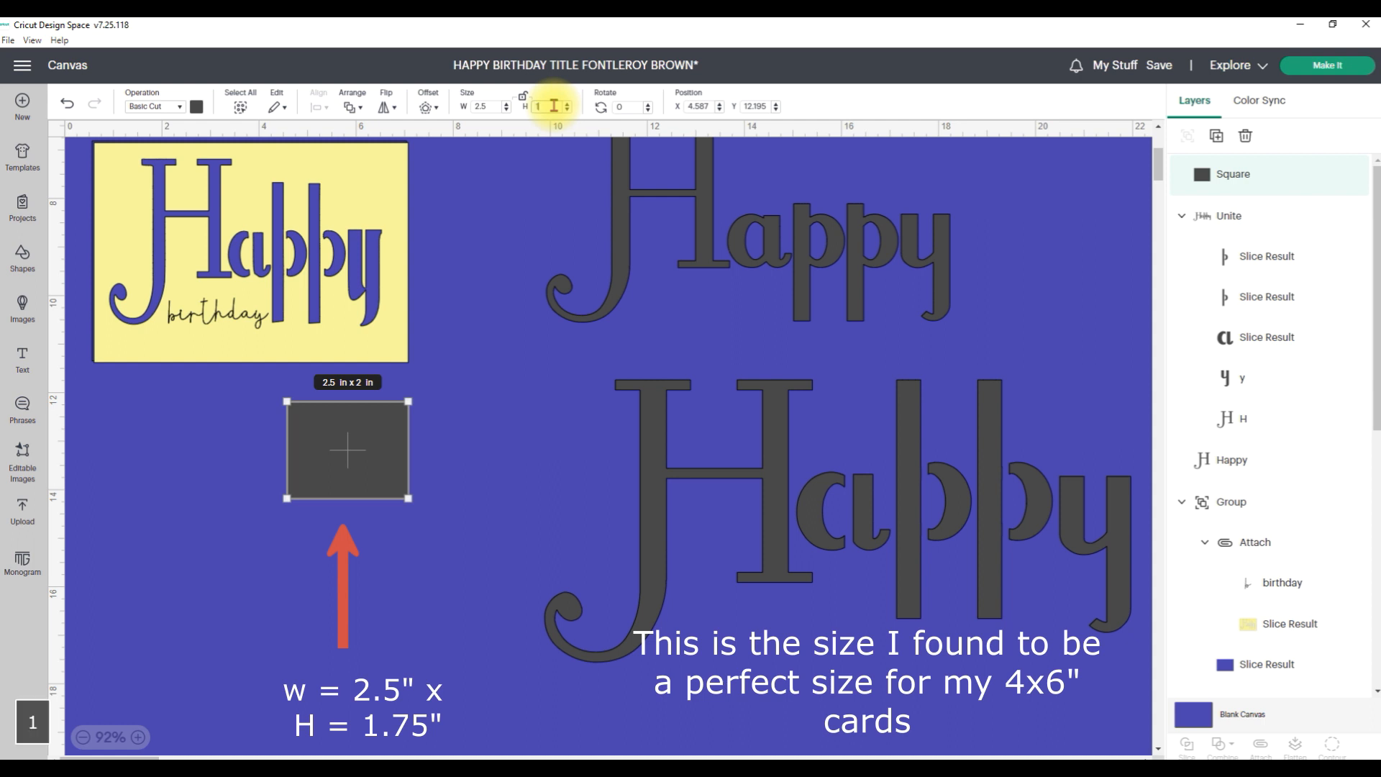
text(.75)
key(Return)
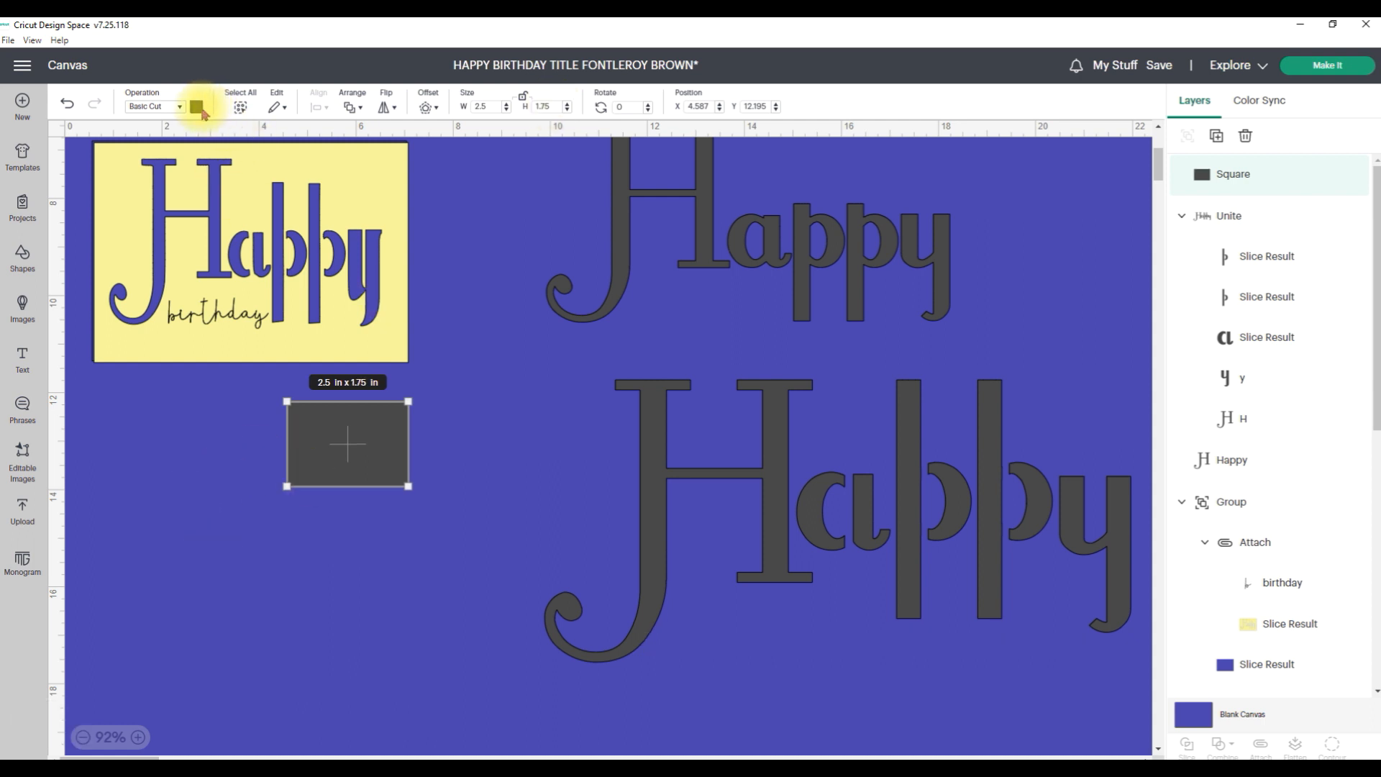
click(196, 107)
click(322, 224)
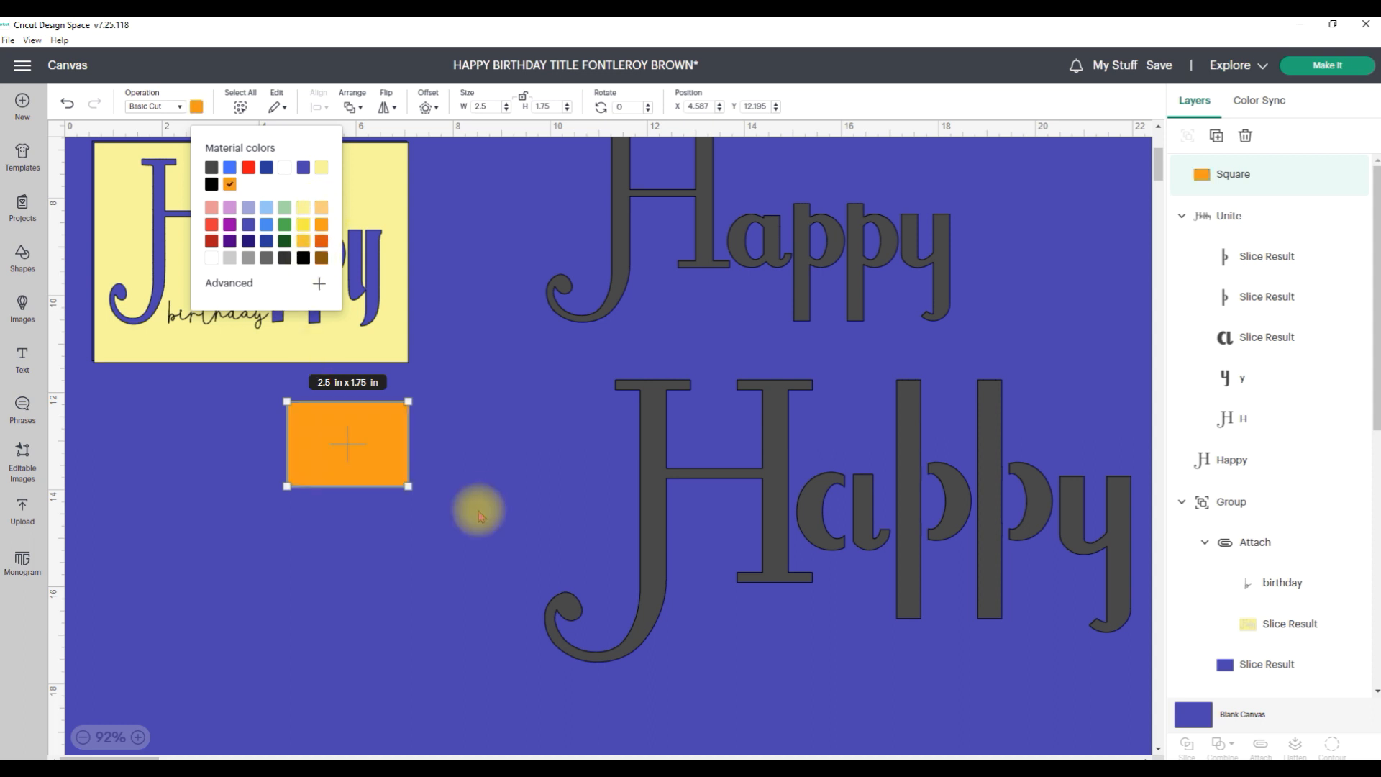
Shrink the united "Happy" to about 3.45 × 1.66 in and place it over the orange rectangle.
drag(669, 538, 525, 578)
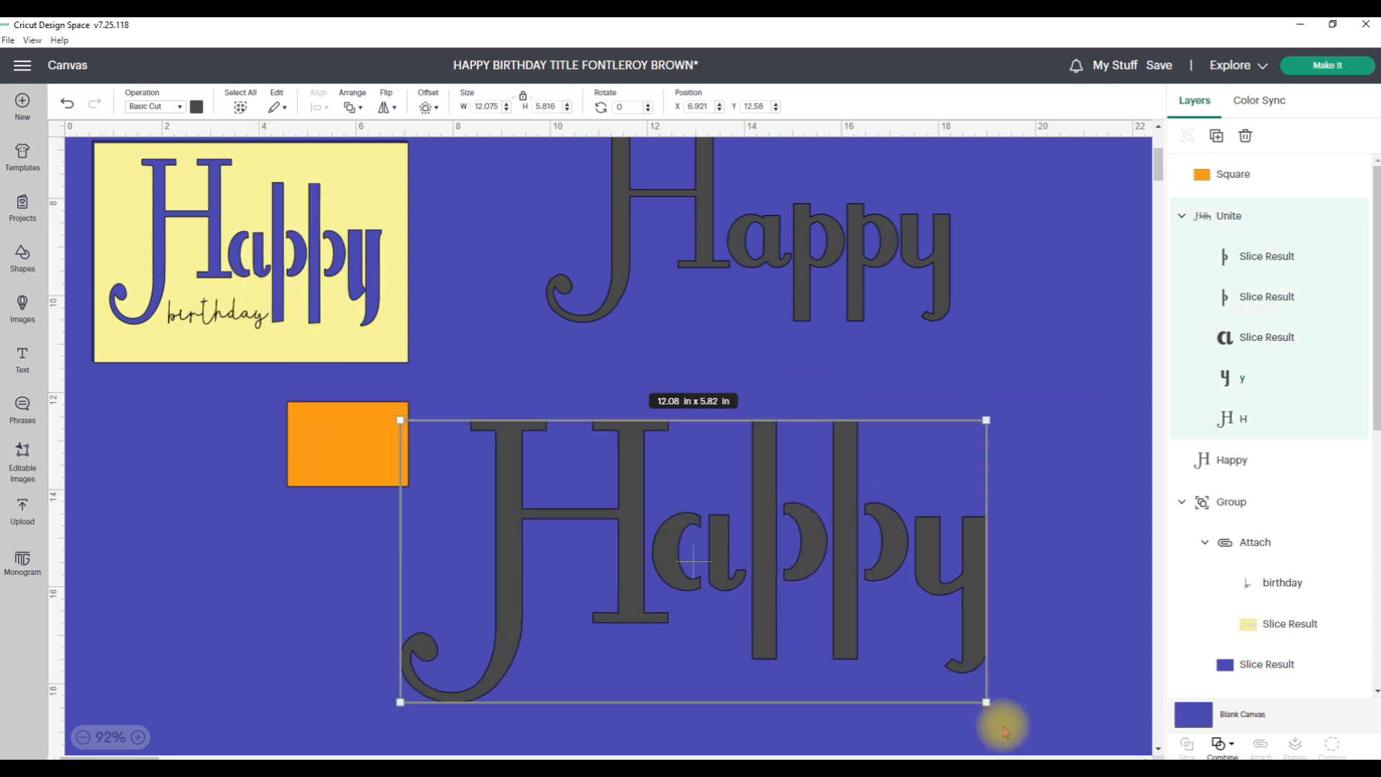
drag(985, 701, 333, 499)
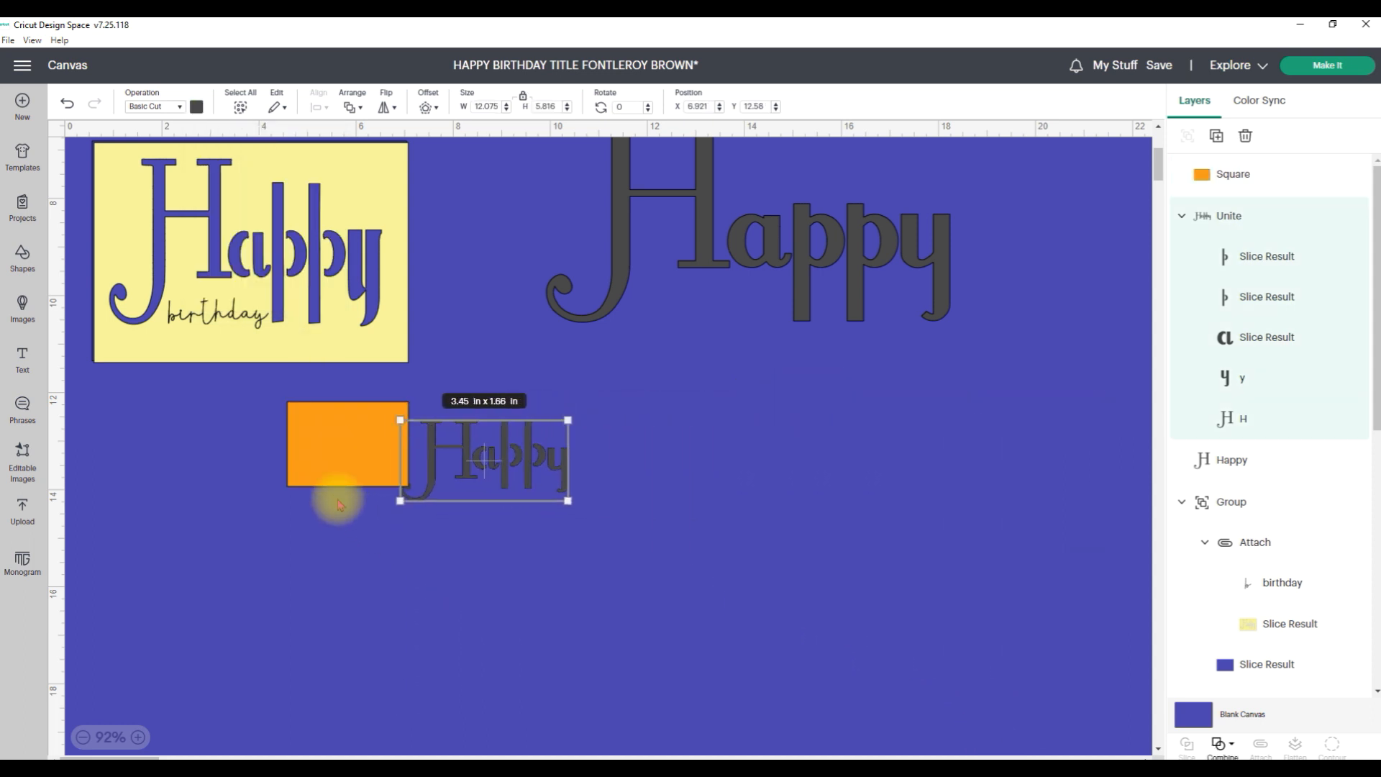
drag(466, 473, 342, 463)
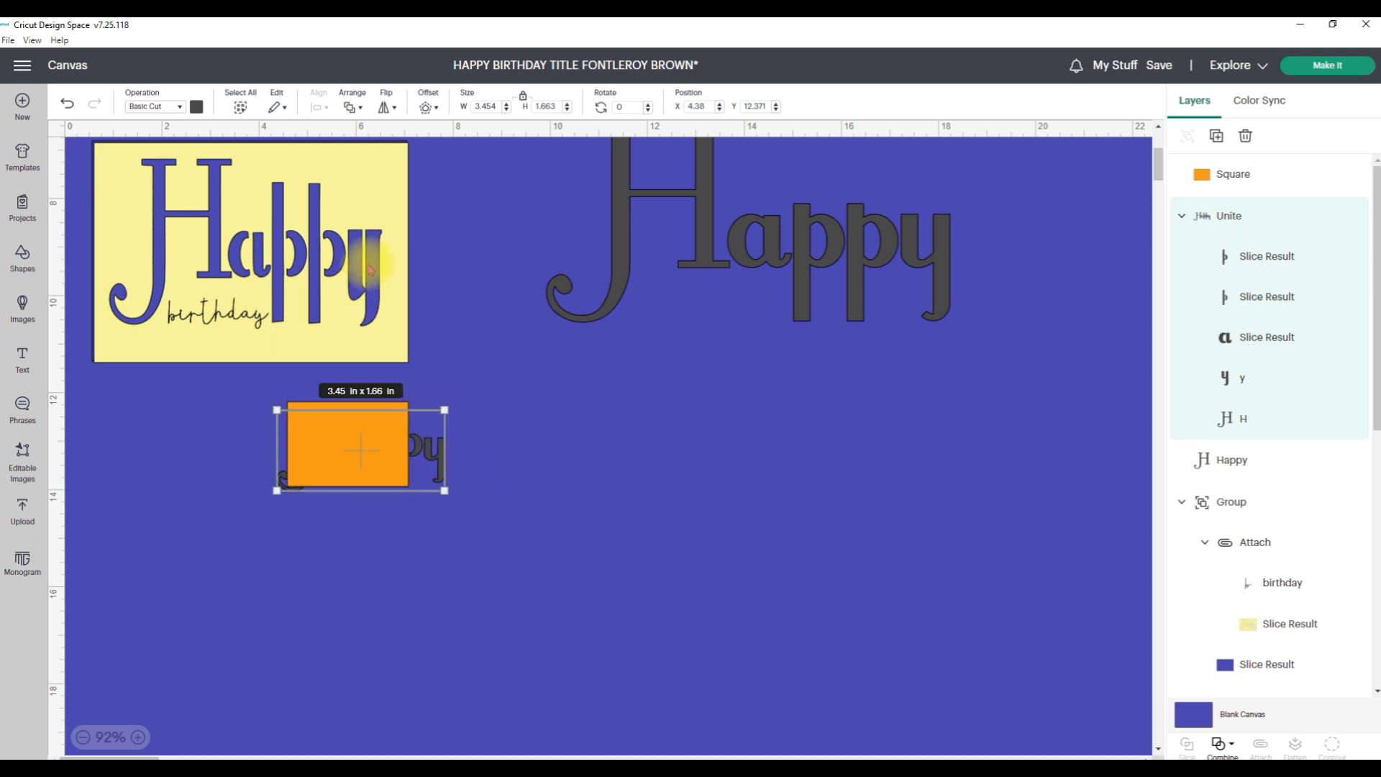
Bring the united "Happy" to the front and fit it inside the orange rectangle at about 2.26 × 1.09 in.
click(353, 104)
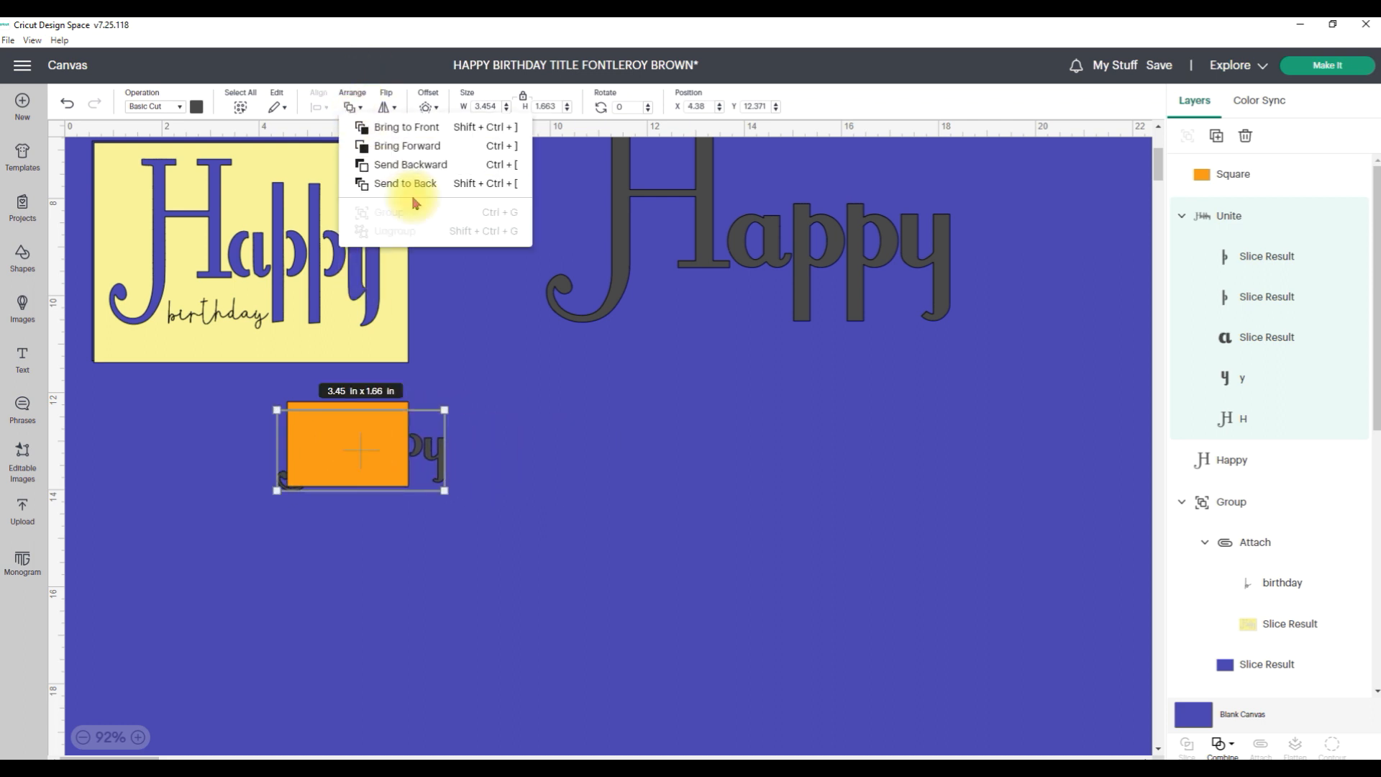
click(414, 127)
drag(445, 489, 361, 443)
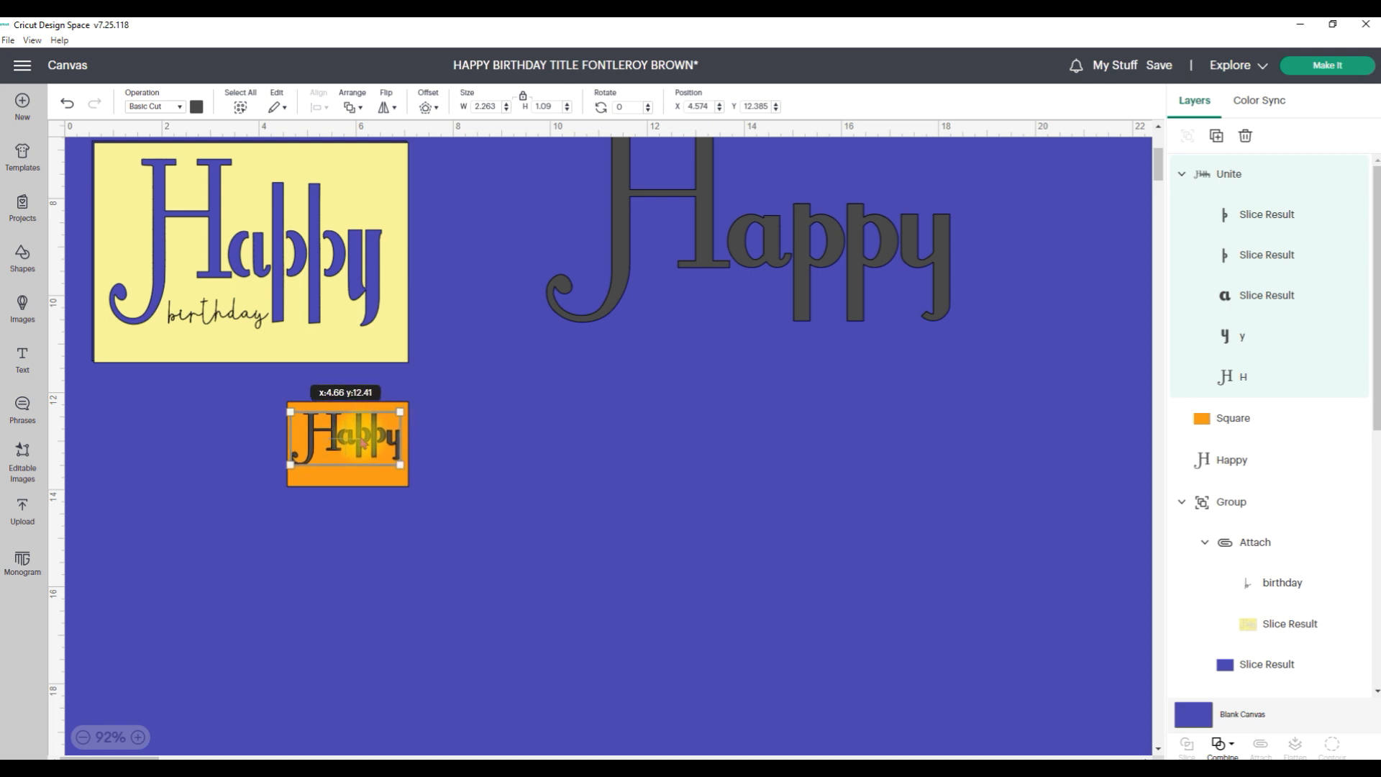
drag(363, 444, 364, 443)
click(540, 514)
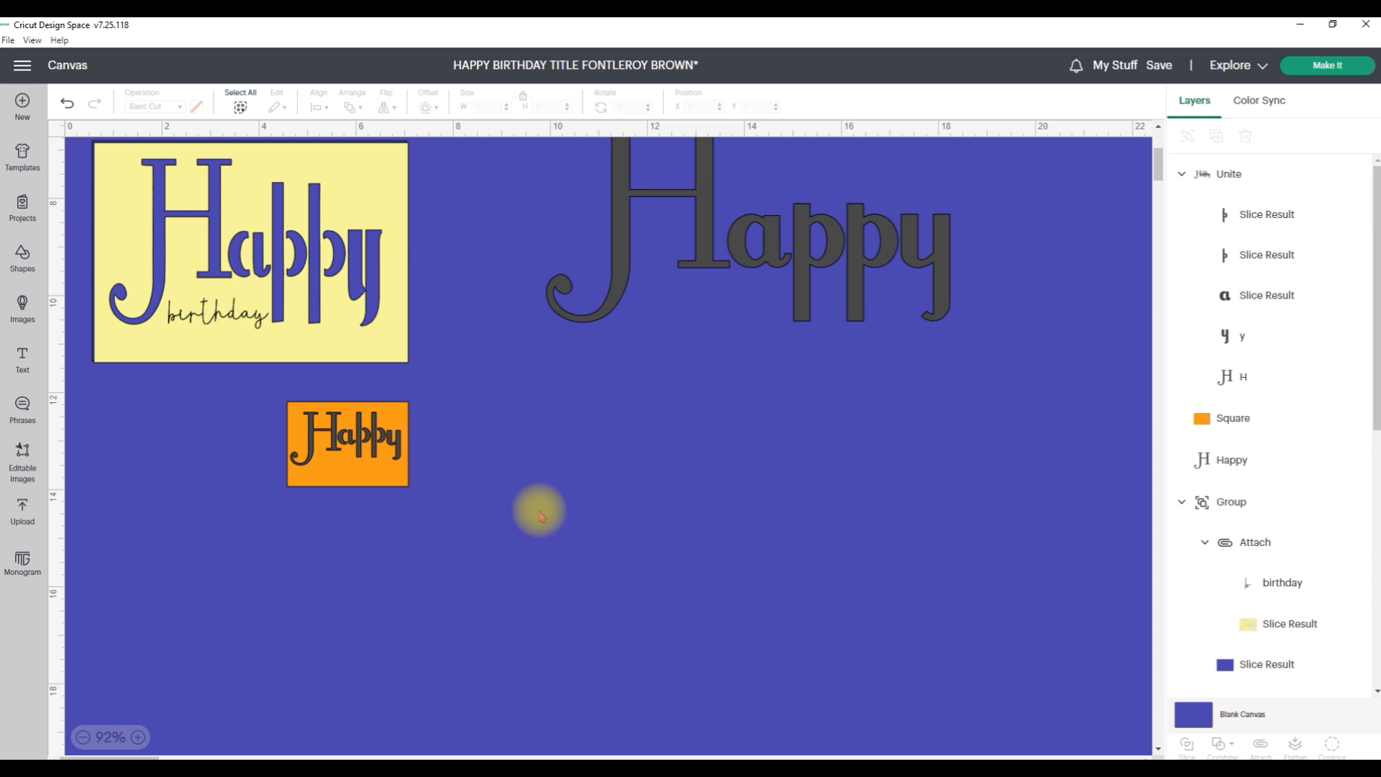
Shrink the united "Happy" to about 2.06 × 0.99 in and center it on the orange rectangle both ways.
click(373, 448)
drag(401, 466, 356, 447)
drag(222, 506, 430, 401)
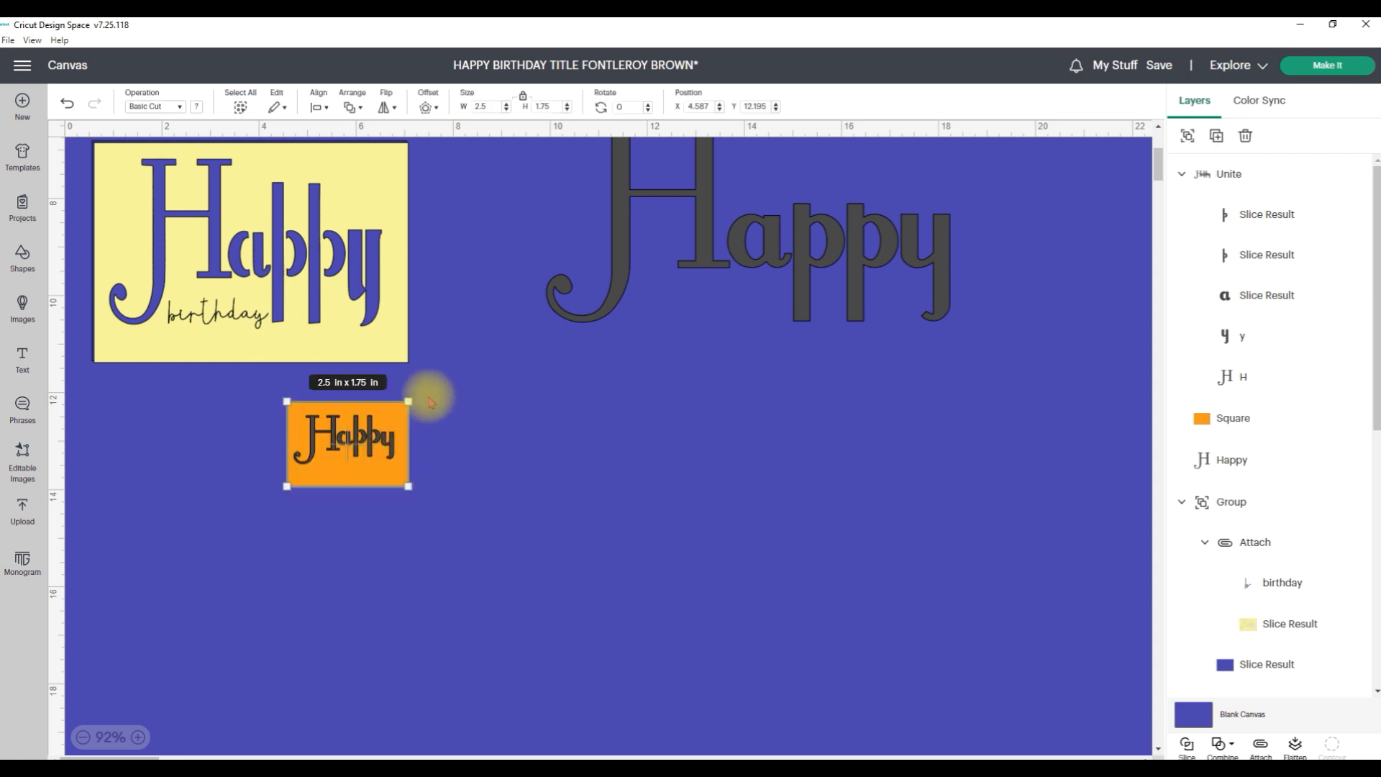
click(316, 101)
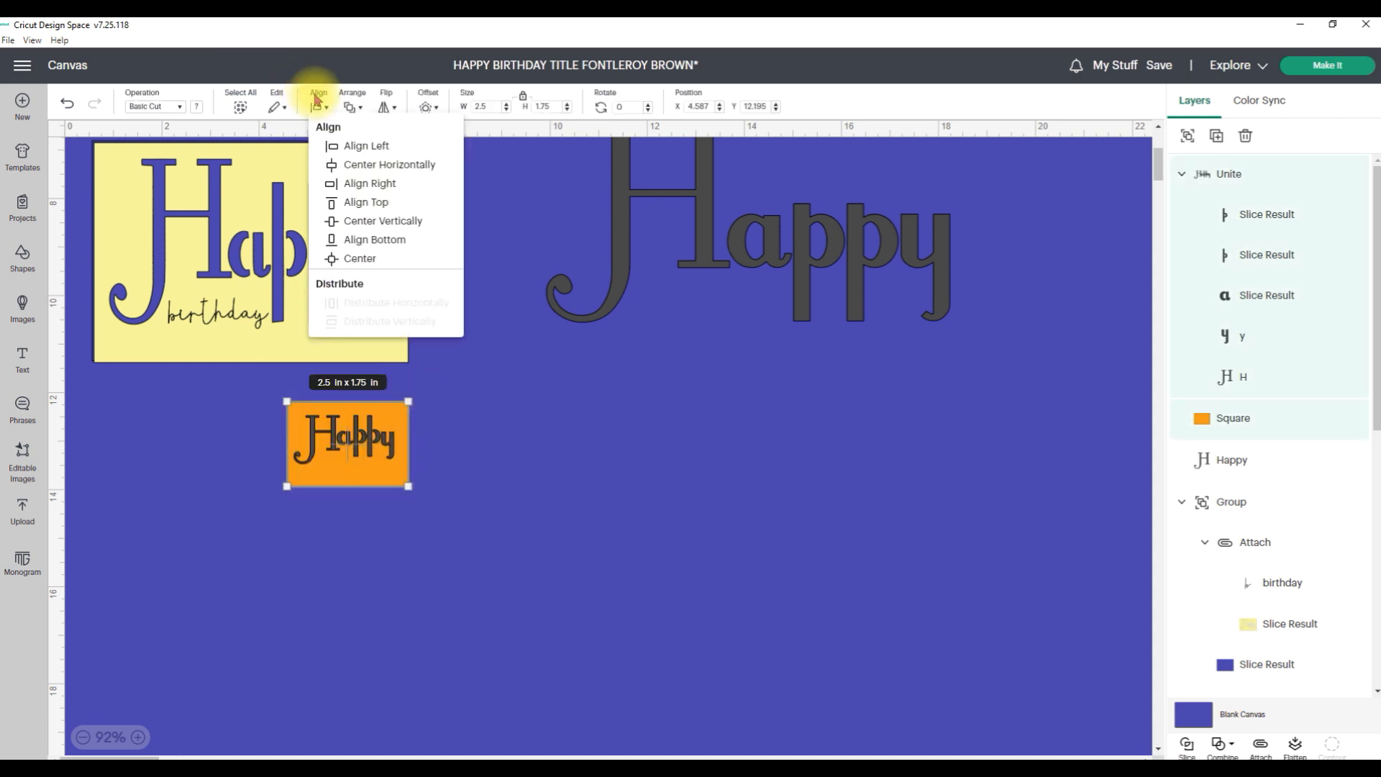
click(353, 259)
click(623, 445)
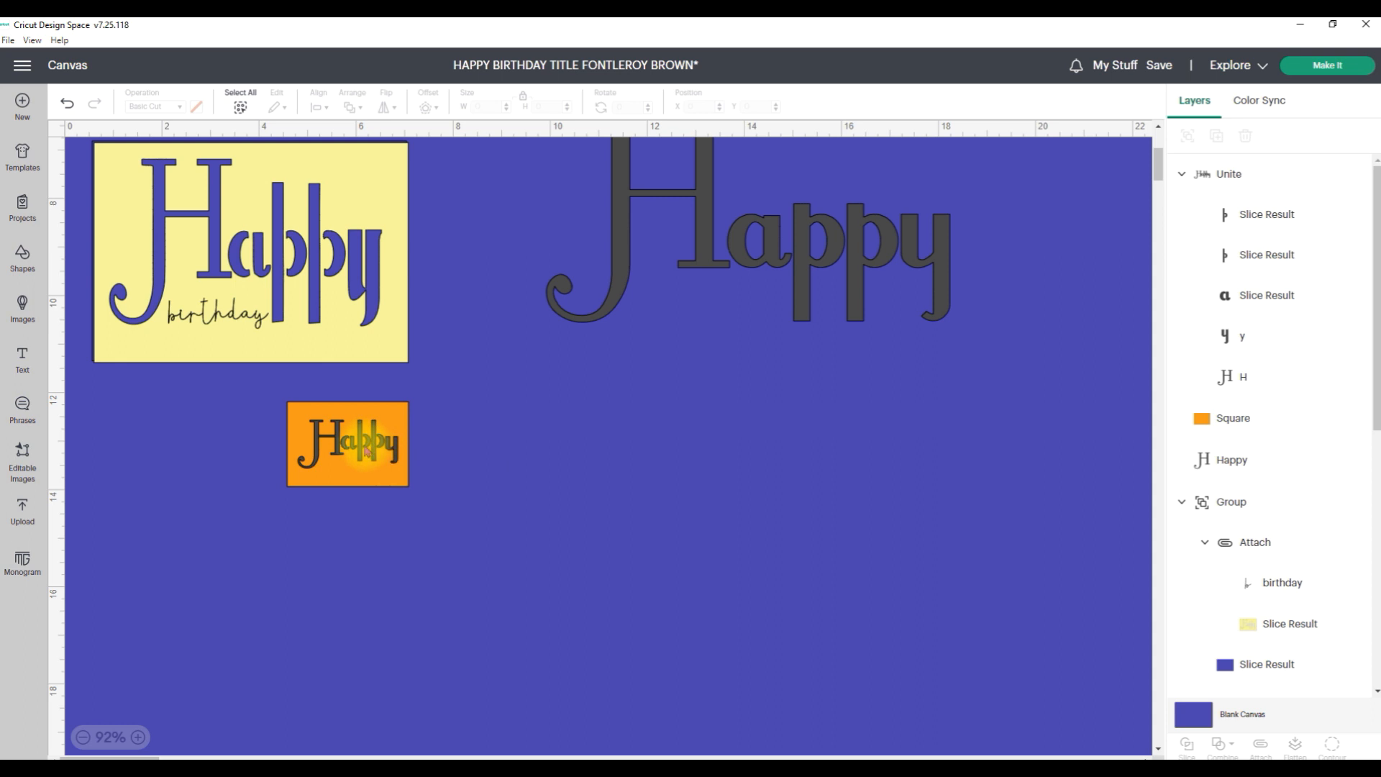
Center the united "Happy" and the orange rectangle on each other horizontally and vertically.
click(366, 449)
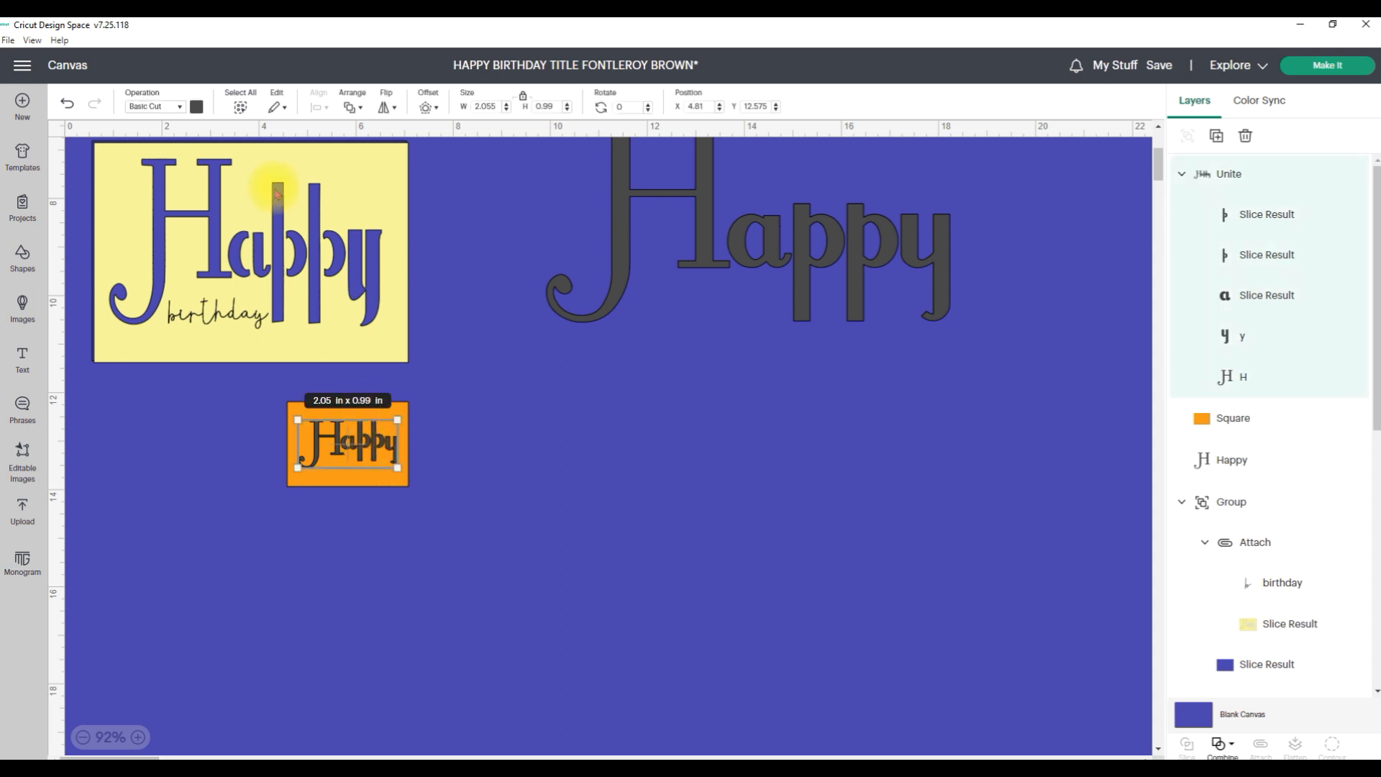
drag(231, 499, 437, 397)
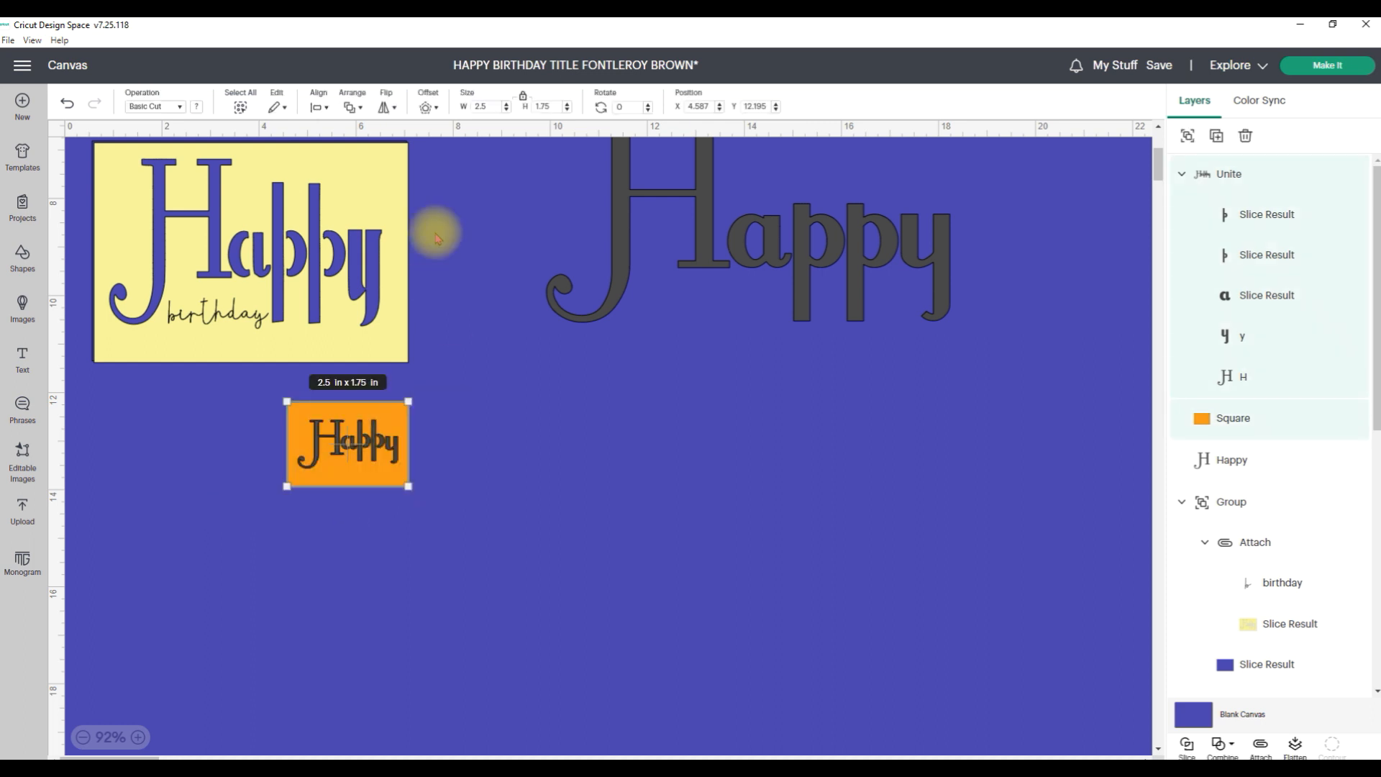
click(312, 103)
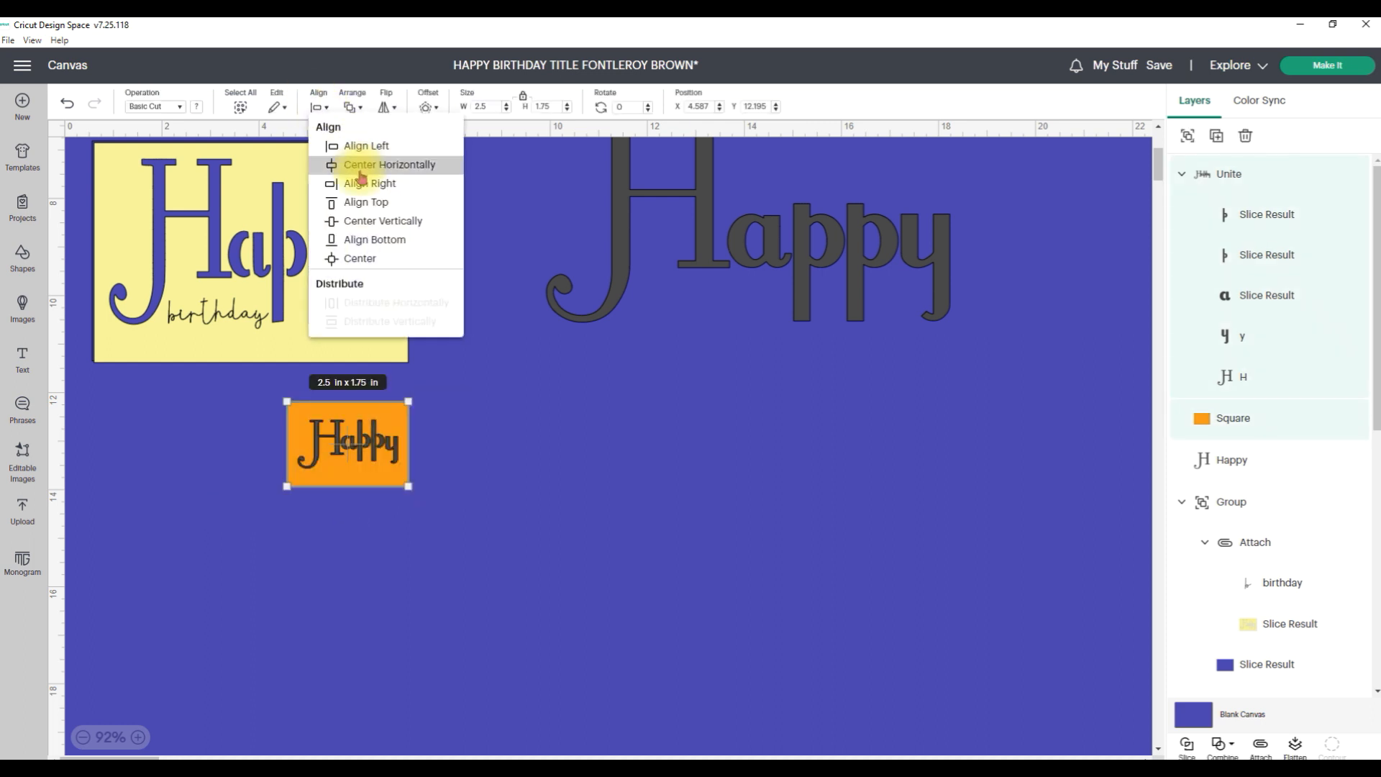
click(358, 166)
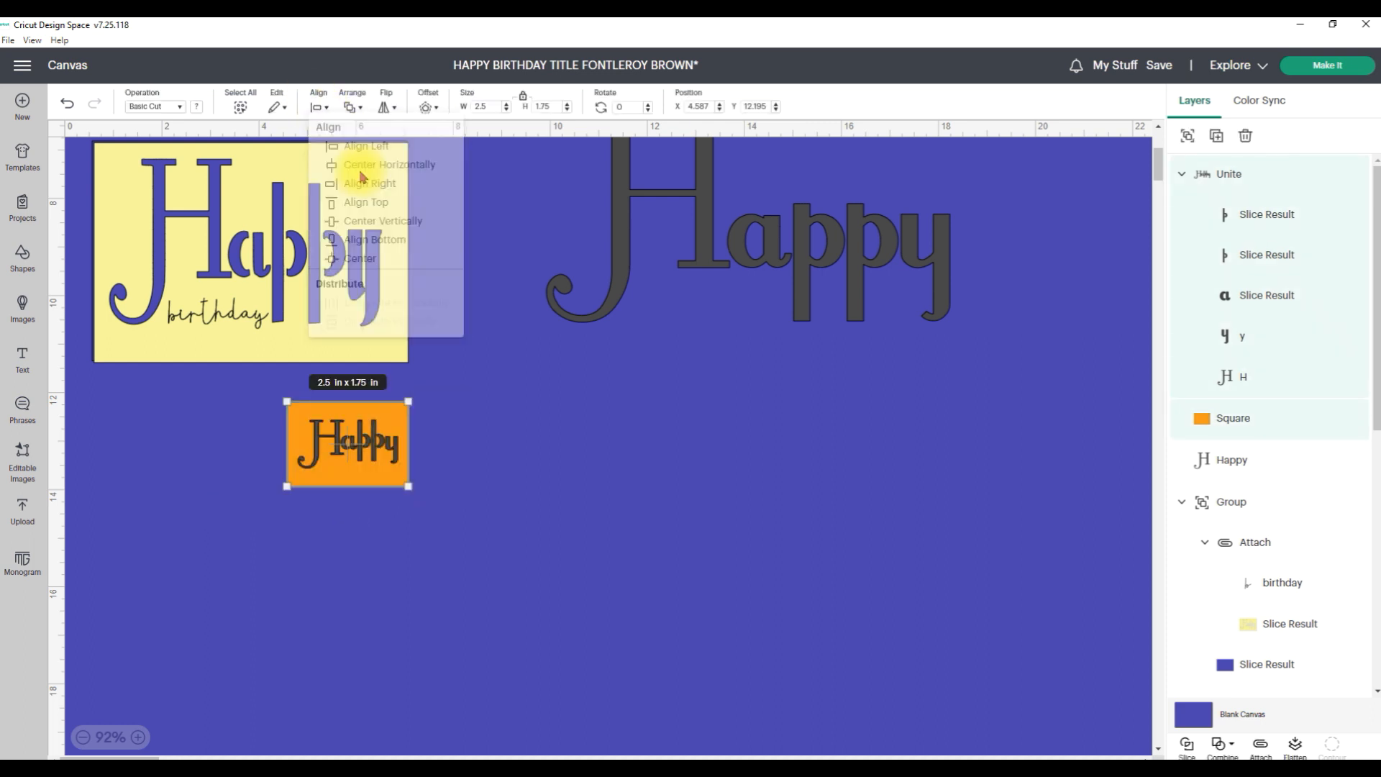
click(315, 105)
click(358, 223)
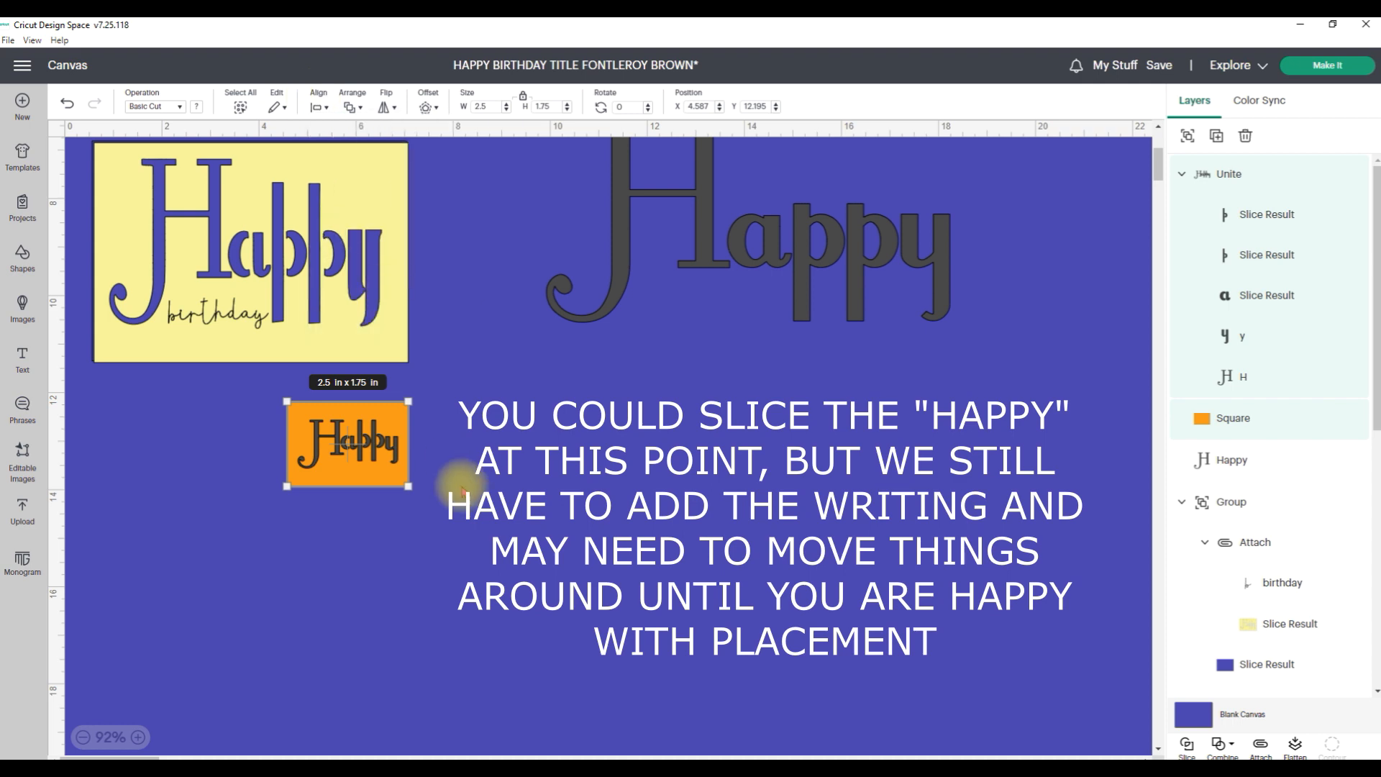
click(466, 513)
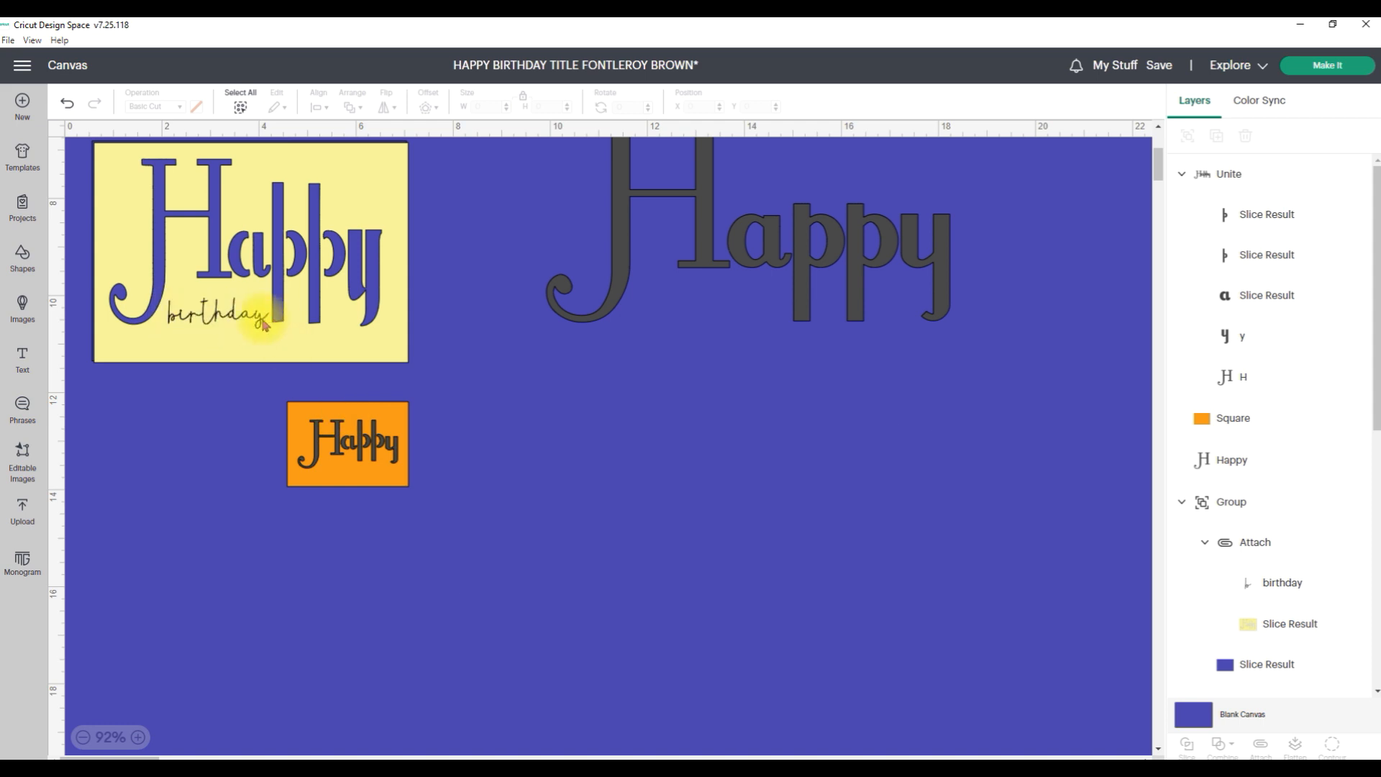
Add a new text object and set its font to the Cricut writing font BFC Flannel Shirt.
click(45, 348)
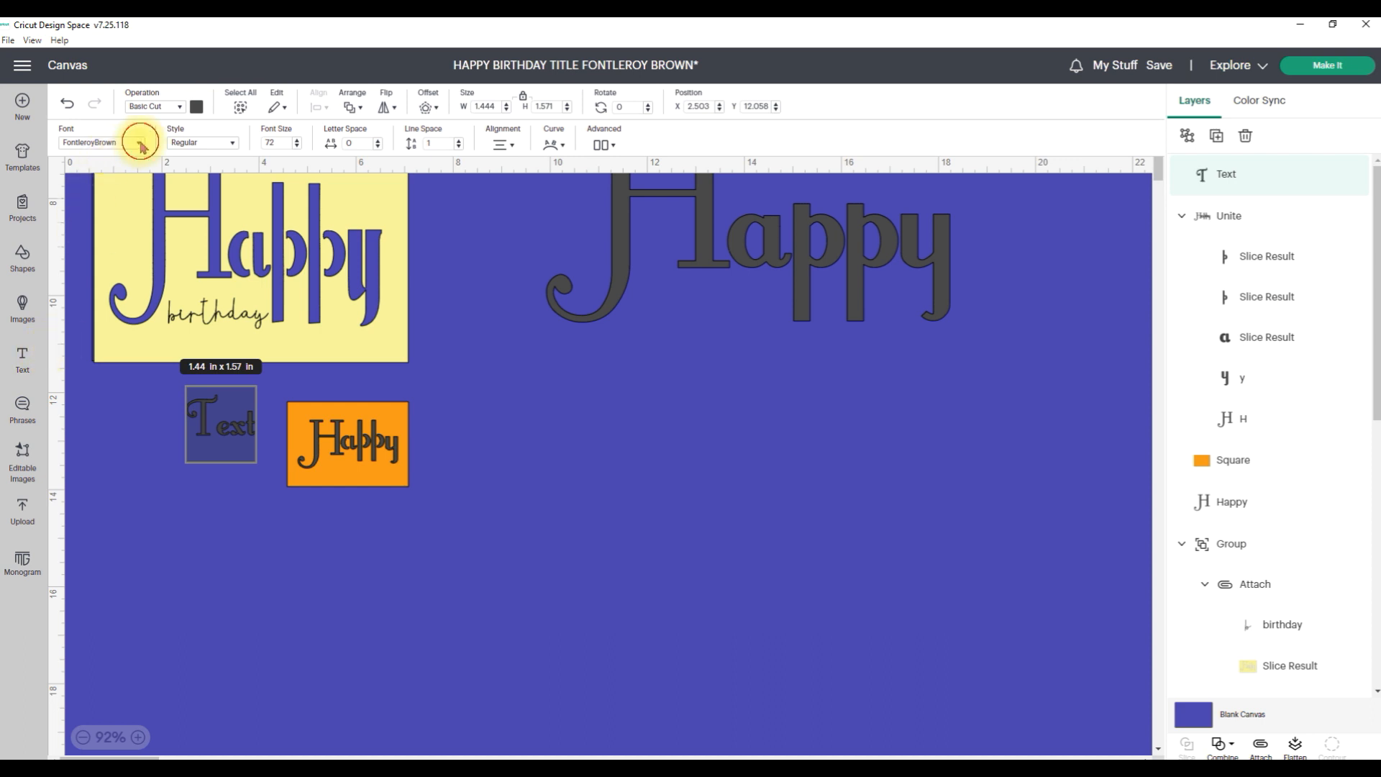
click(141, 144)
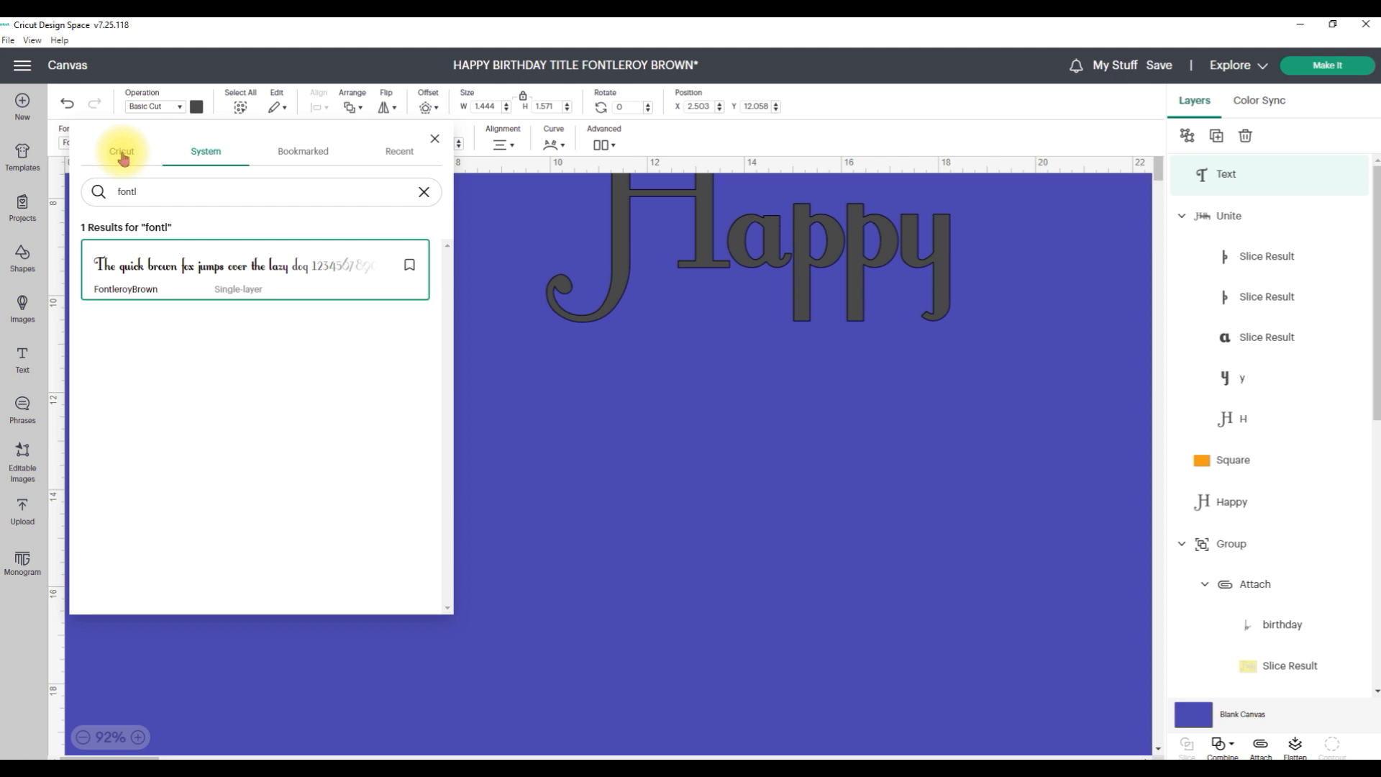
click(122, 154)
drag(153, 191, 91, 199)
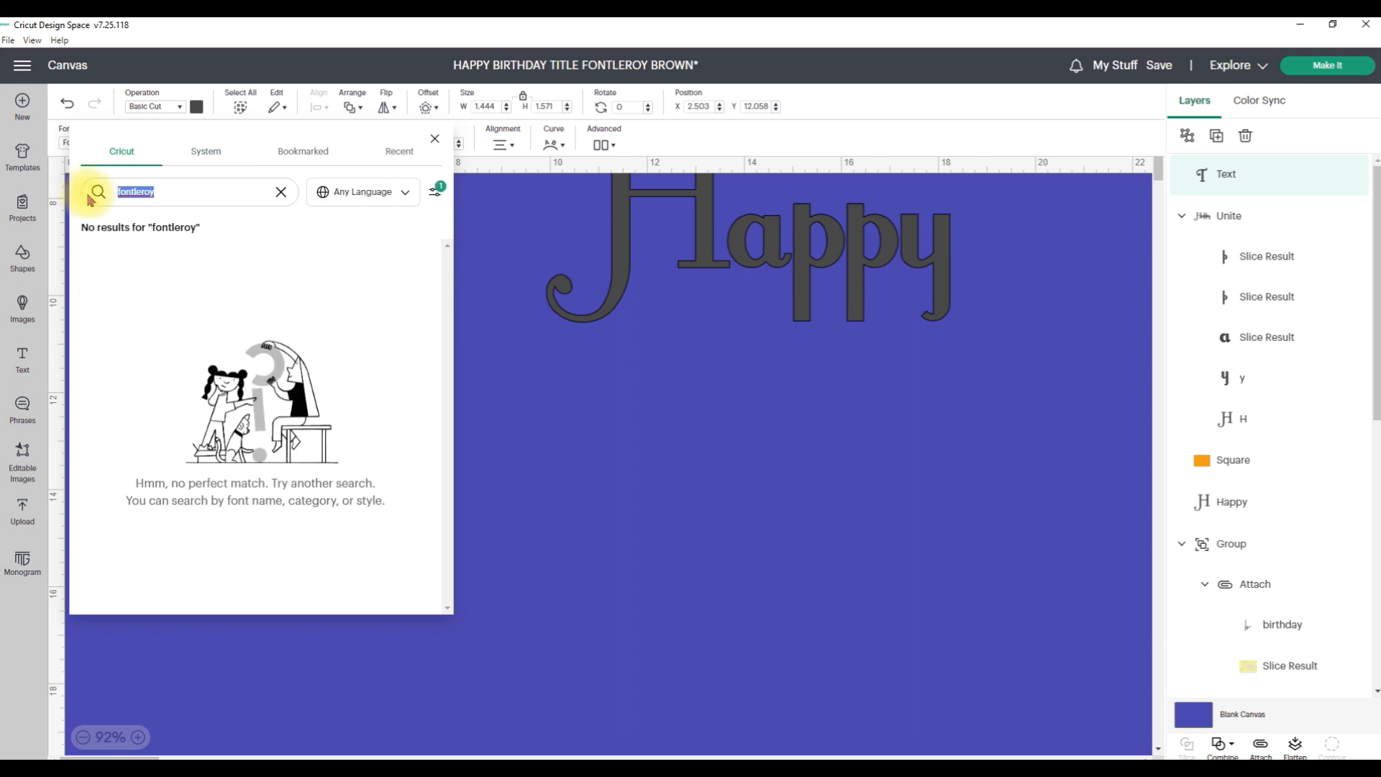
text(bf)
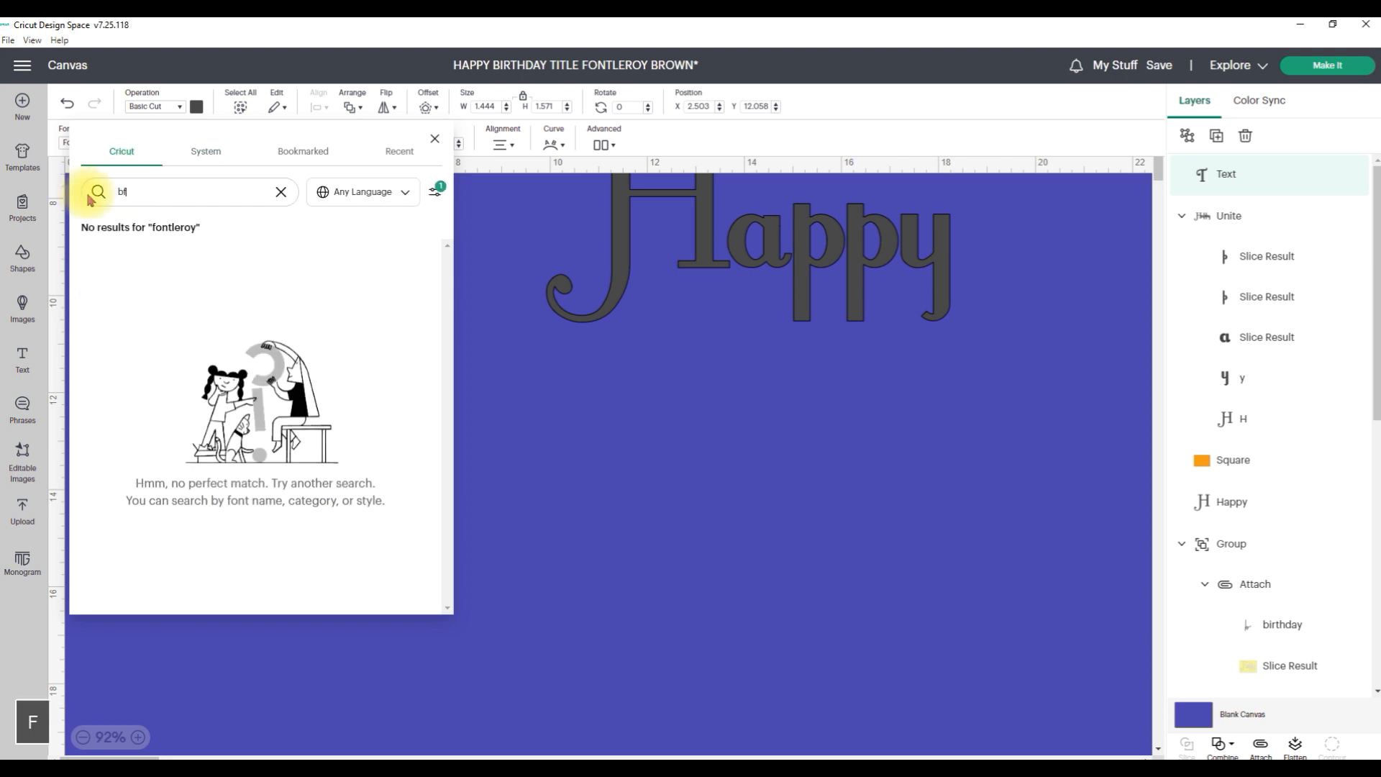
text(c)
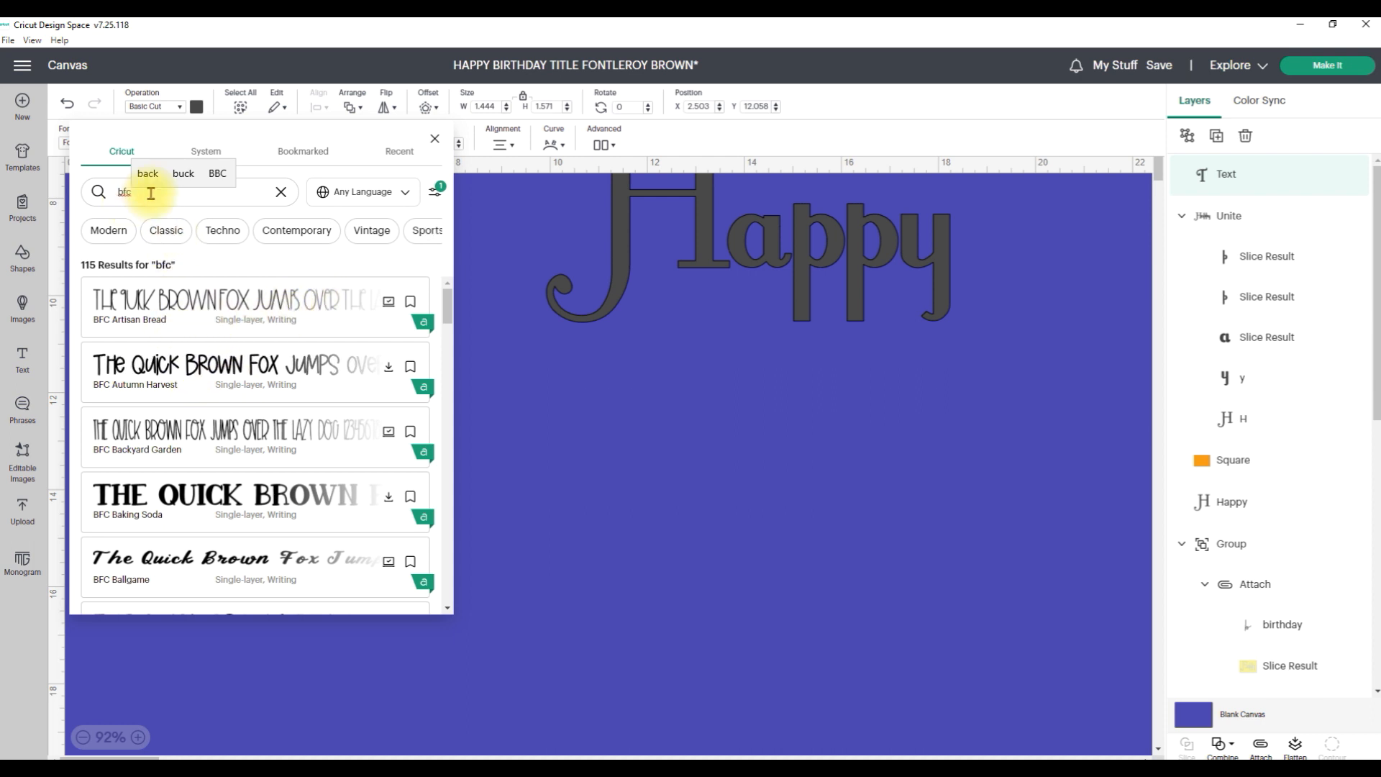
text(fl)
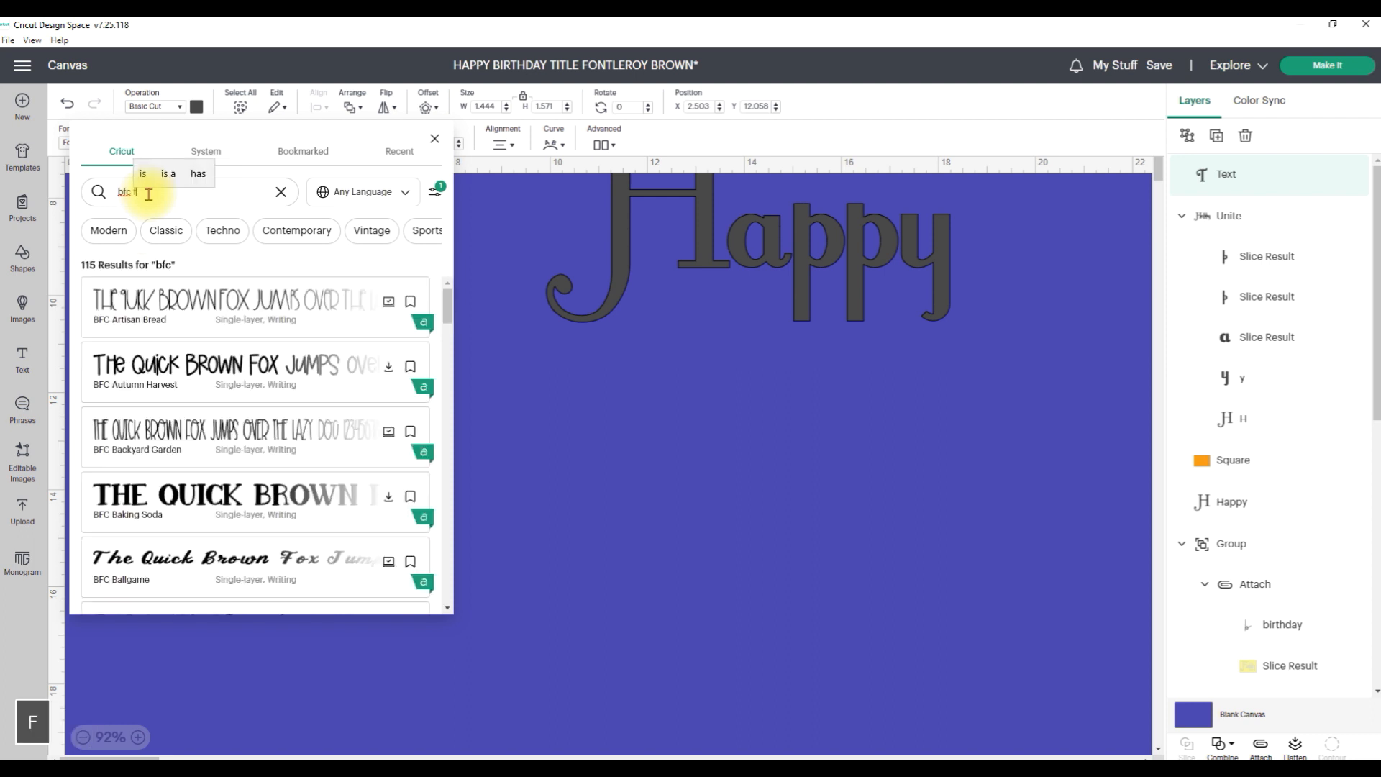
text(anne)
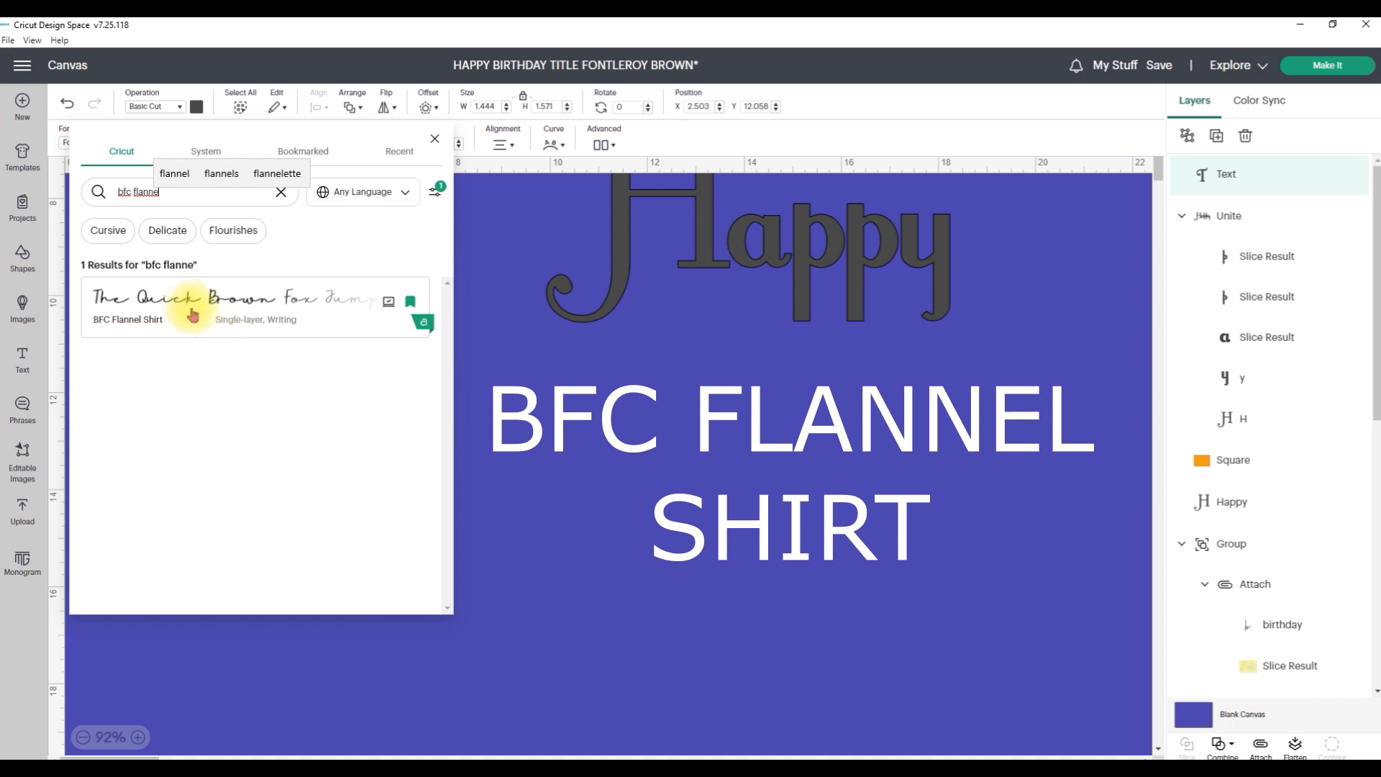
click(188, 310)
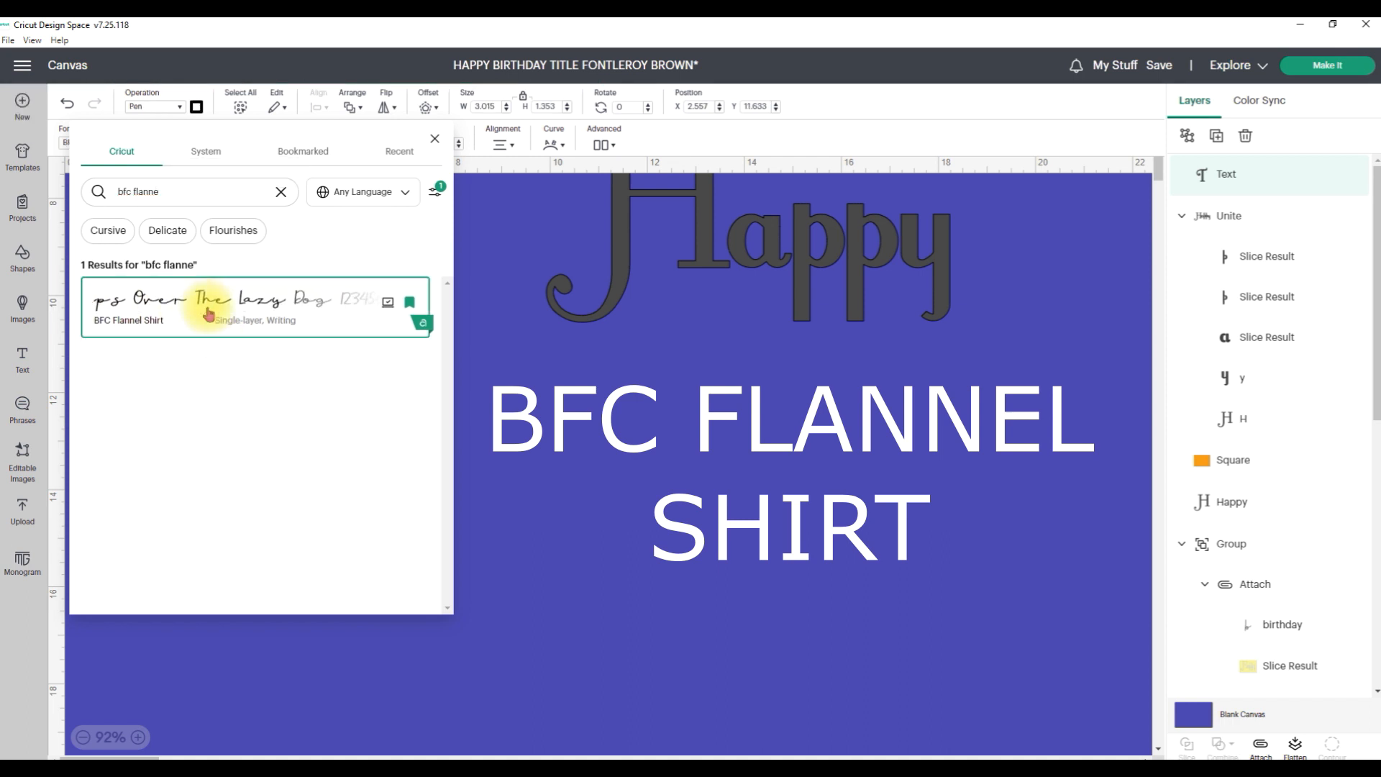
click(435, 139)
Move the new text to the empty canvas beside the orange rectangle and make it read "birthday".
mouse_move(268, 421)
mouse_down()
mouse_move(456, 414)
mouse_move(570, 447)
mouse_up()
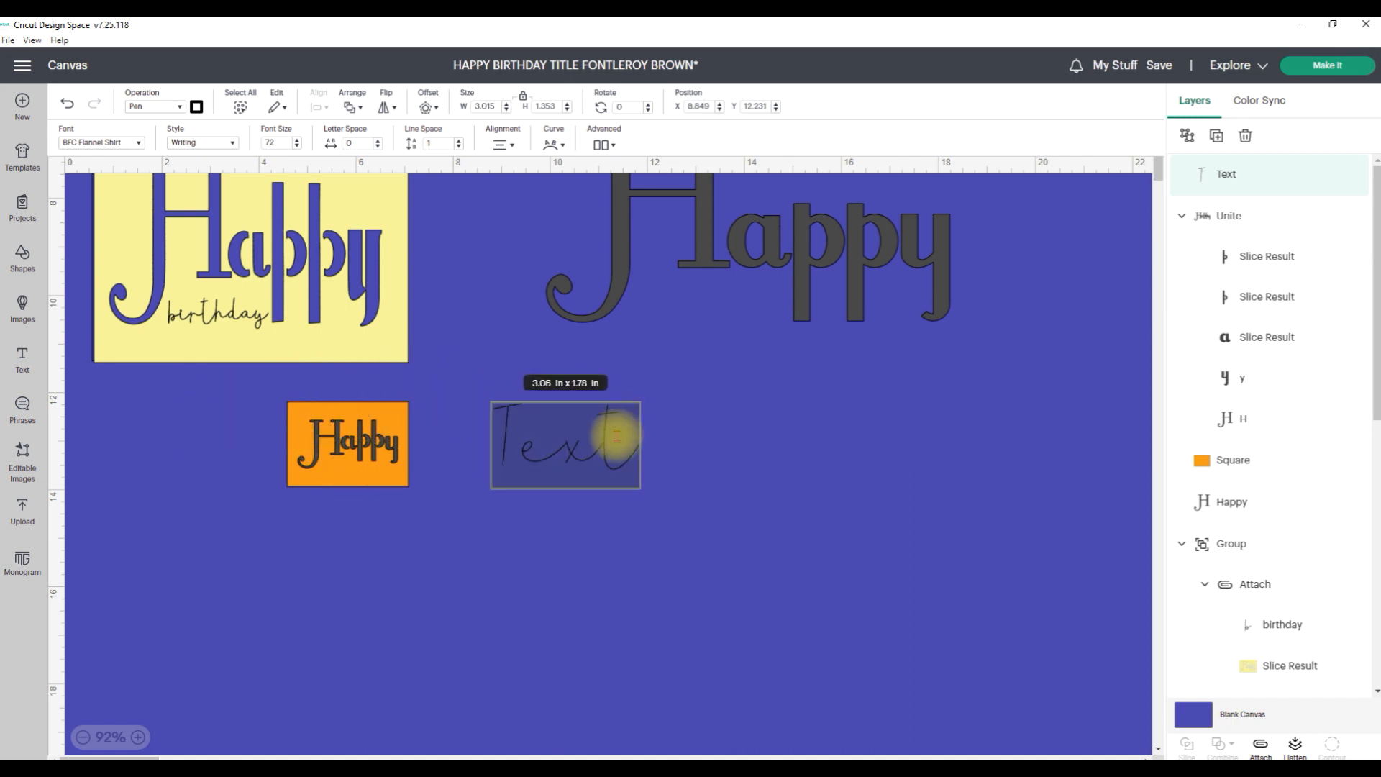
text(bir)
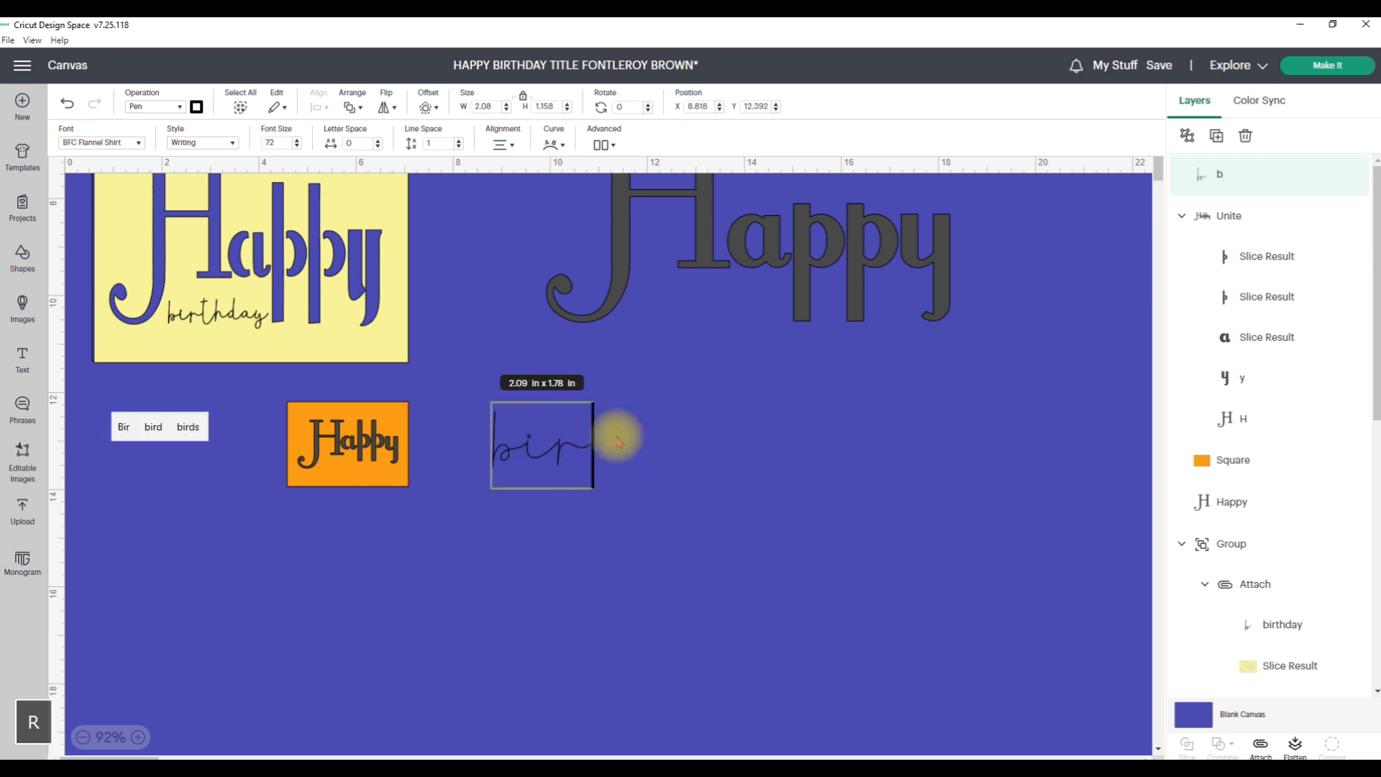
text(thday)
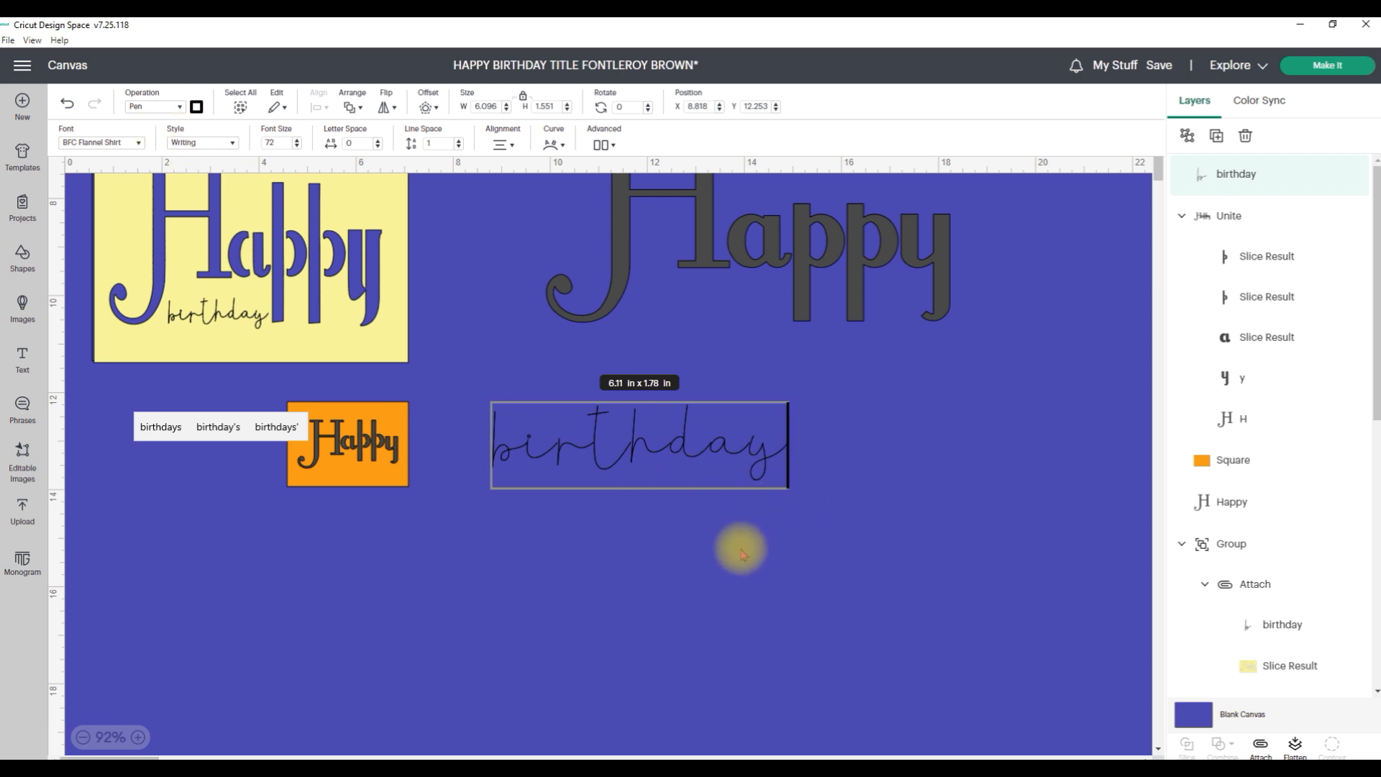
click(762, 503)
Shrink "birthday" to about 1.5 × 0.38 in and place it beneath "Happy" on the orange rectangle.
click(759, 464)
drag(789, 477, 586, 447)
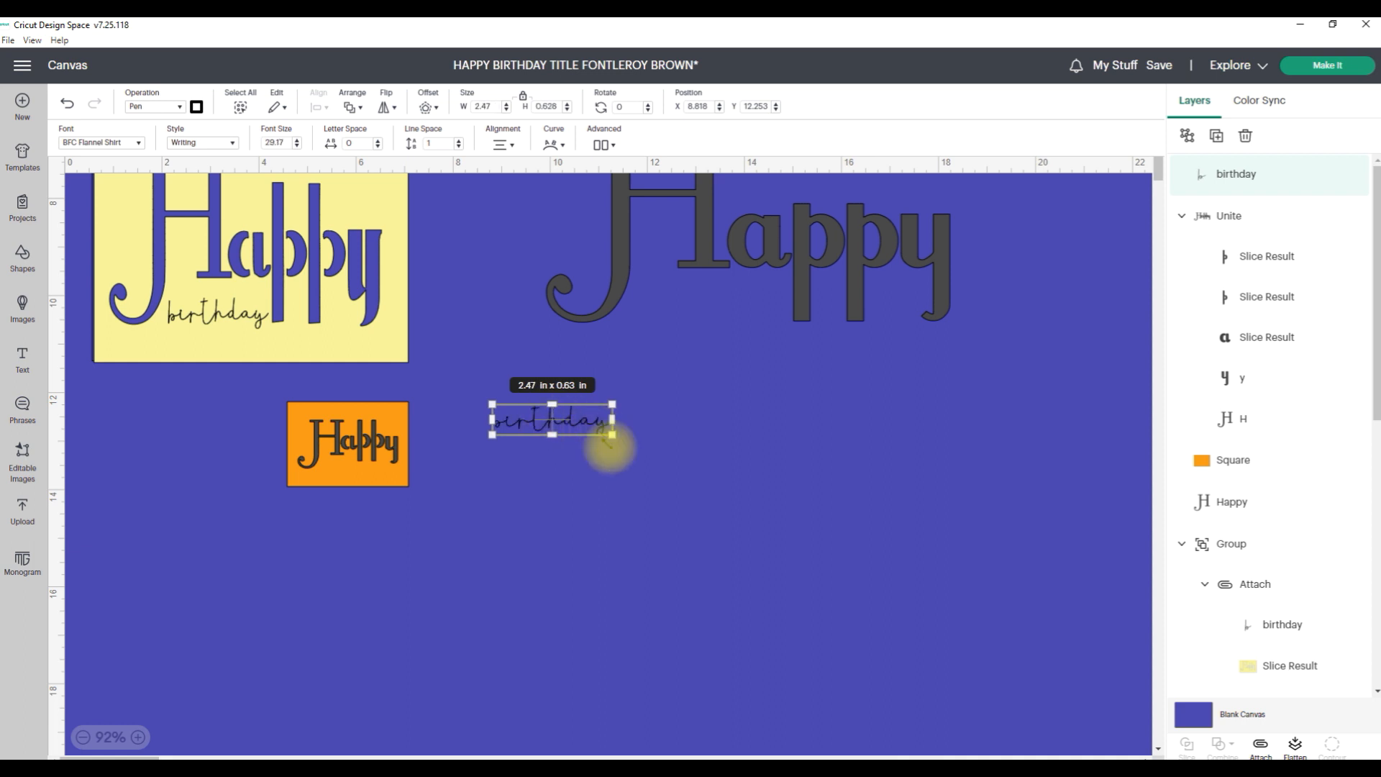
drag(612, 434, 584, 427)
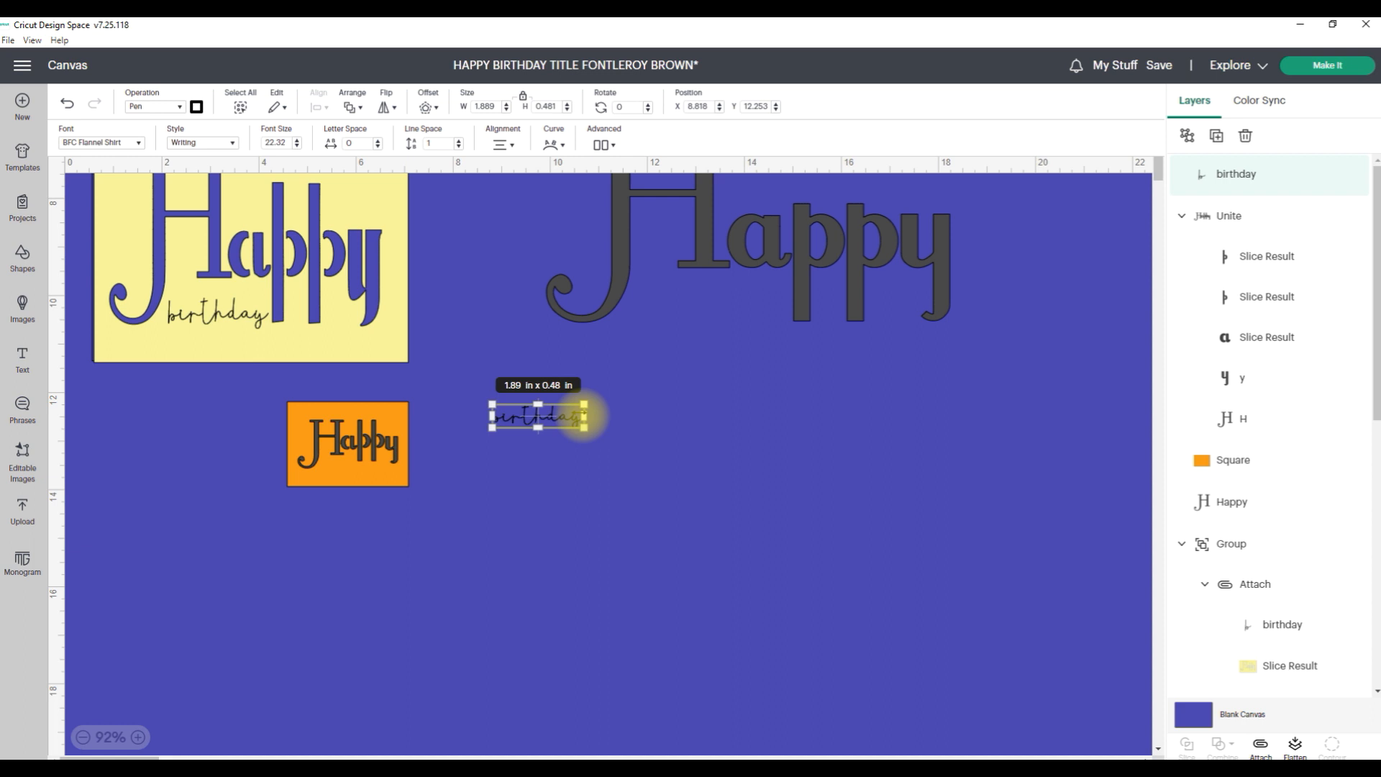
drag(549, 417, 362, 480)
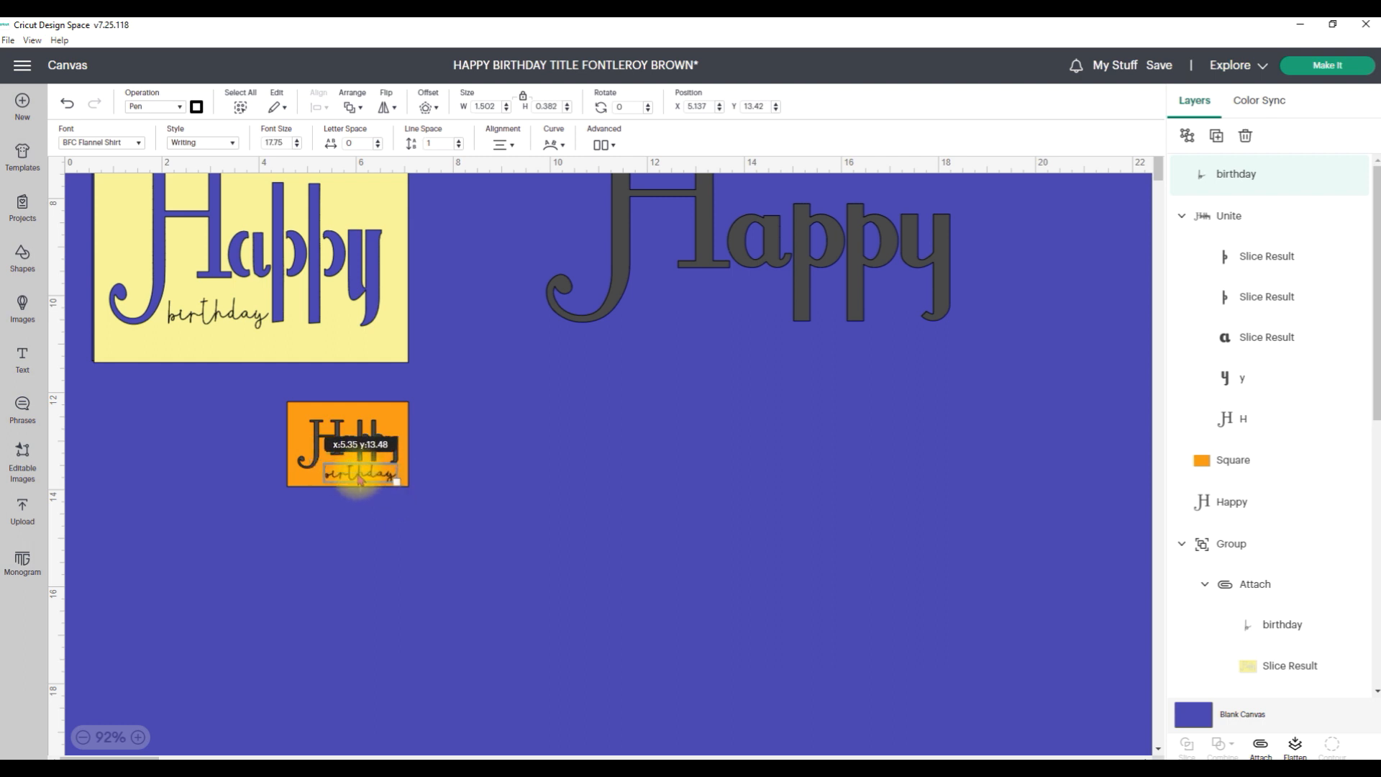
drag(359, 479, 355, 478)
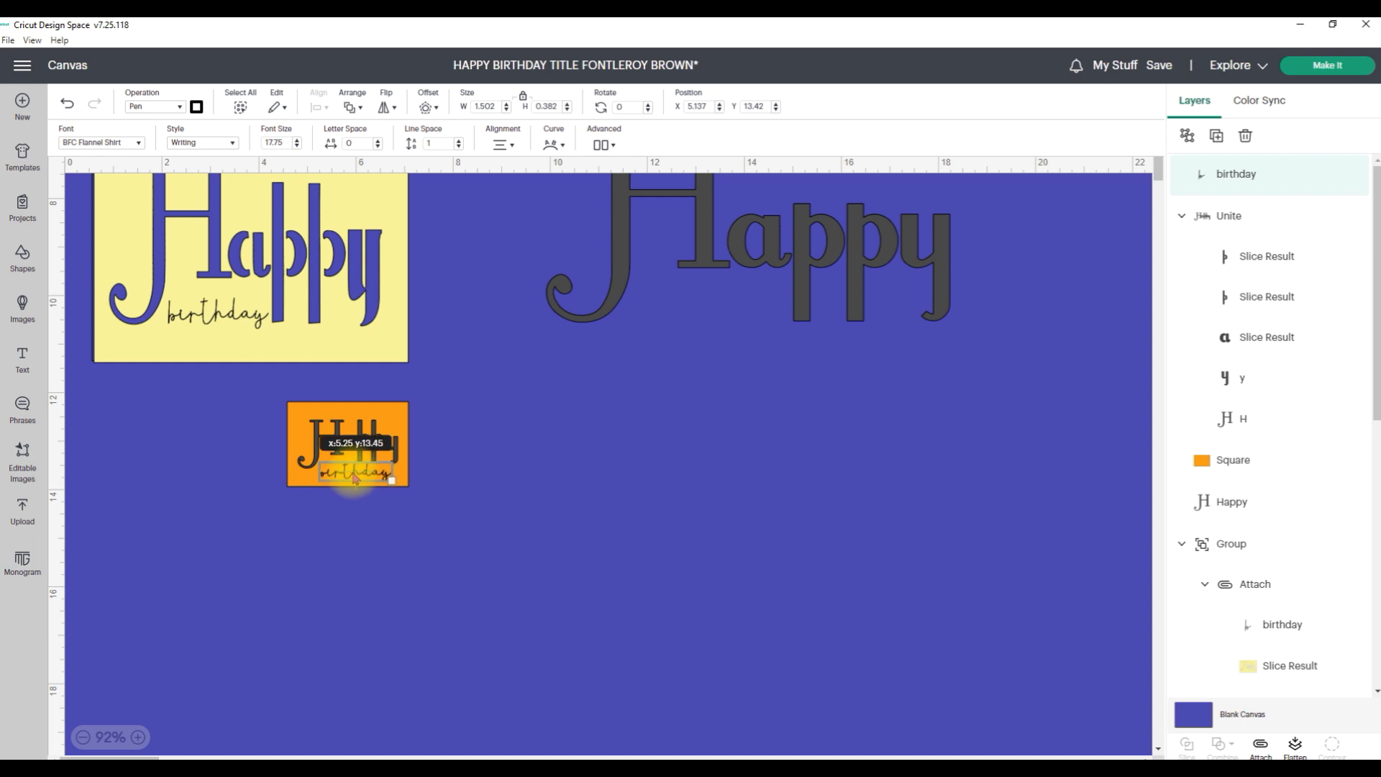
drag(354, 479, 355, 478)
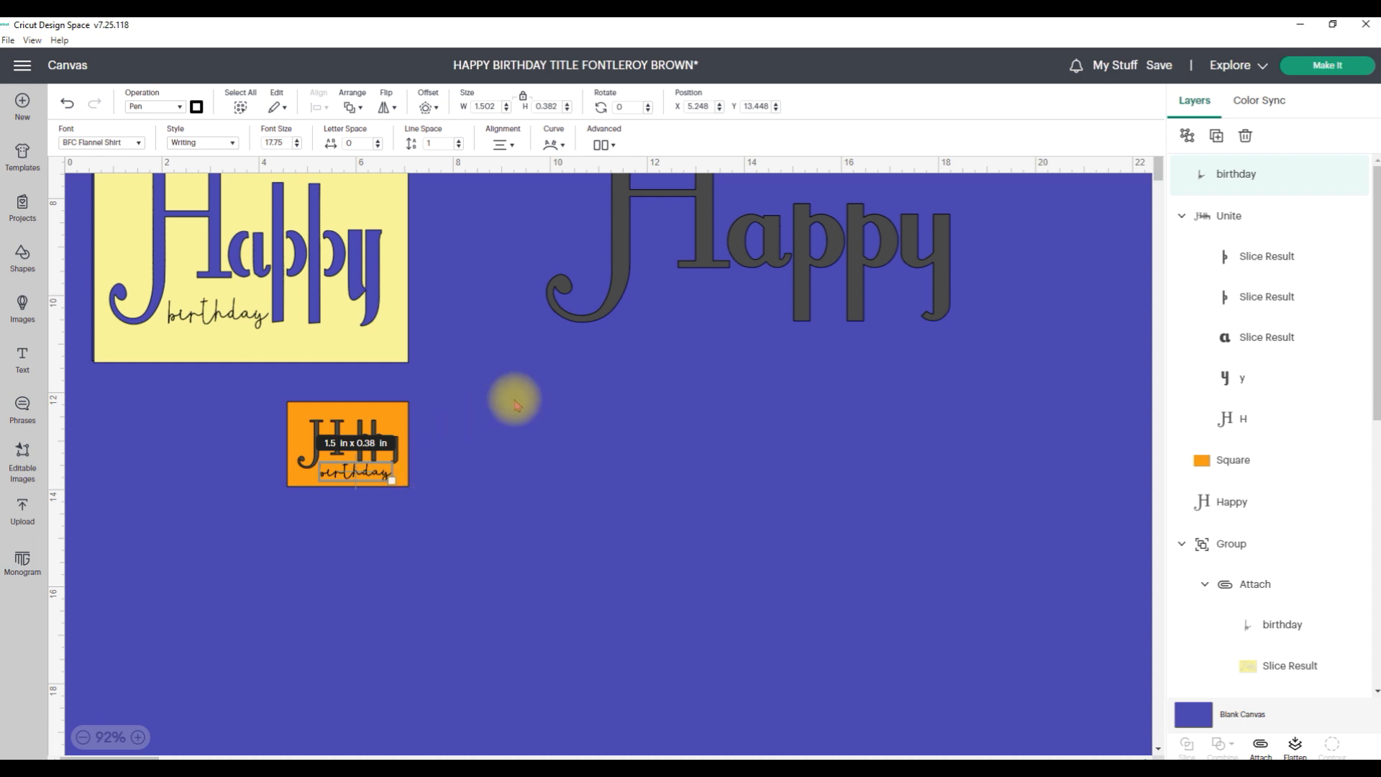
click(446, 471)
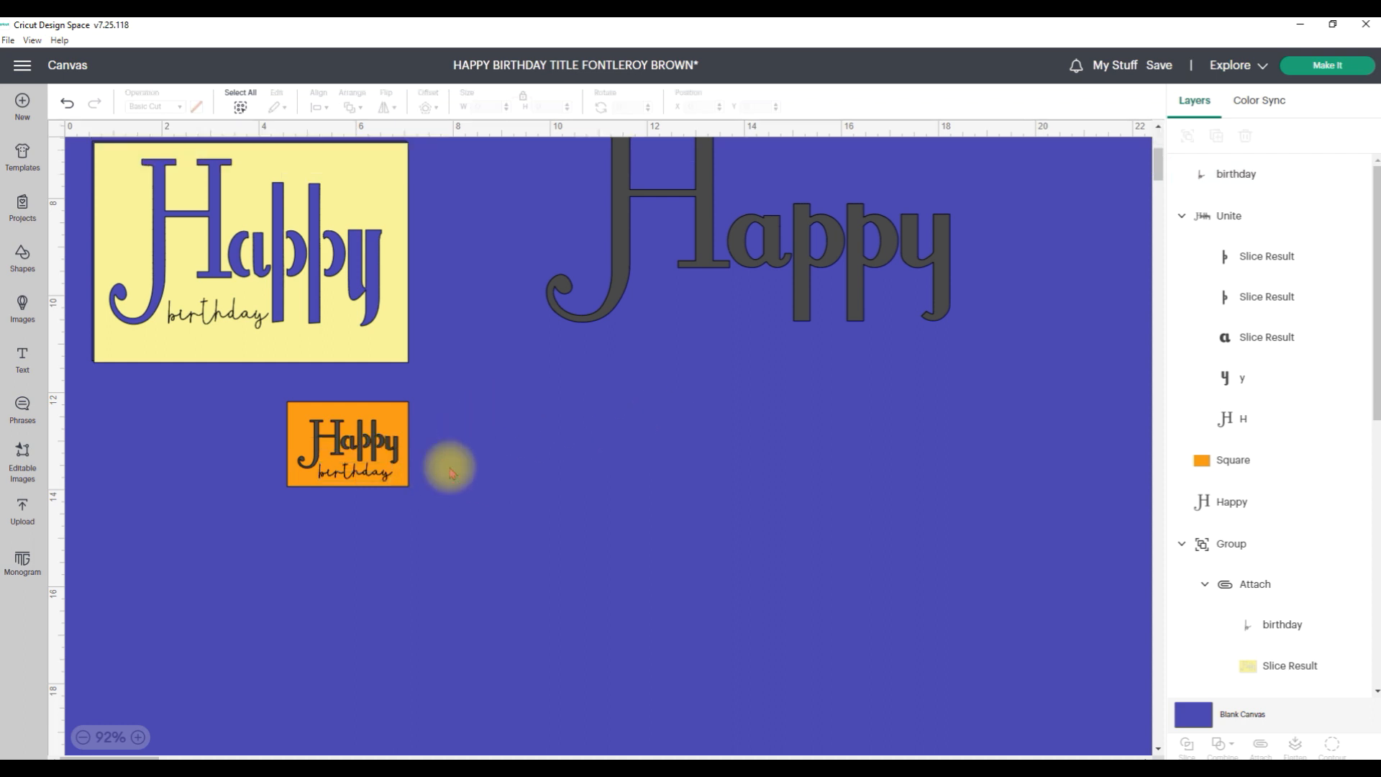
Reduce "birthday" further to about 1.09 × 0.28 in and reposition it just under the small "Happy".
click(347, 480)
mouse_move(347, 479)
mouse_down()
mouse_move(395, 478)
mouse_move(360, 494)
mouse_move(331, 471)
mouse_move(340, 480)
mouse_up()
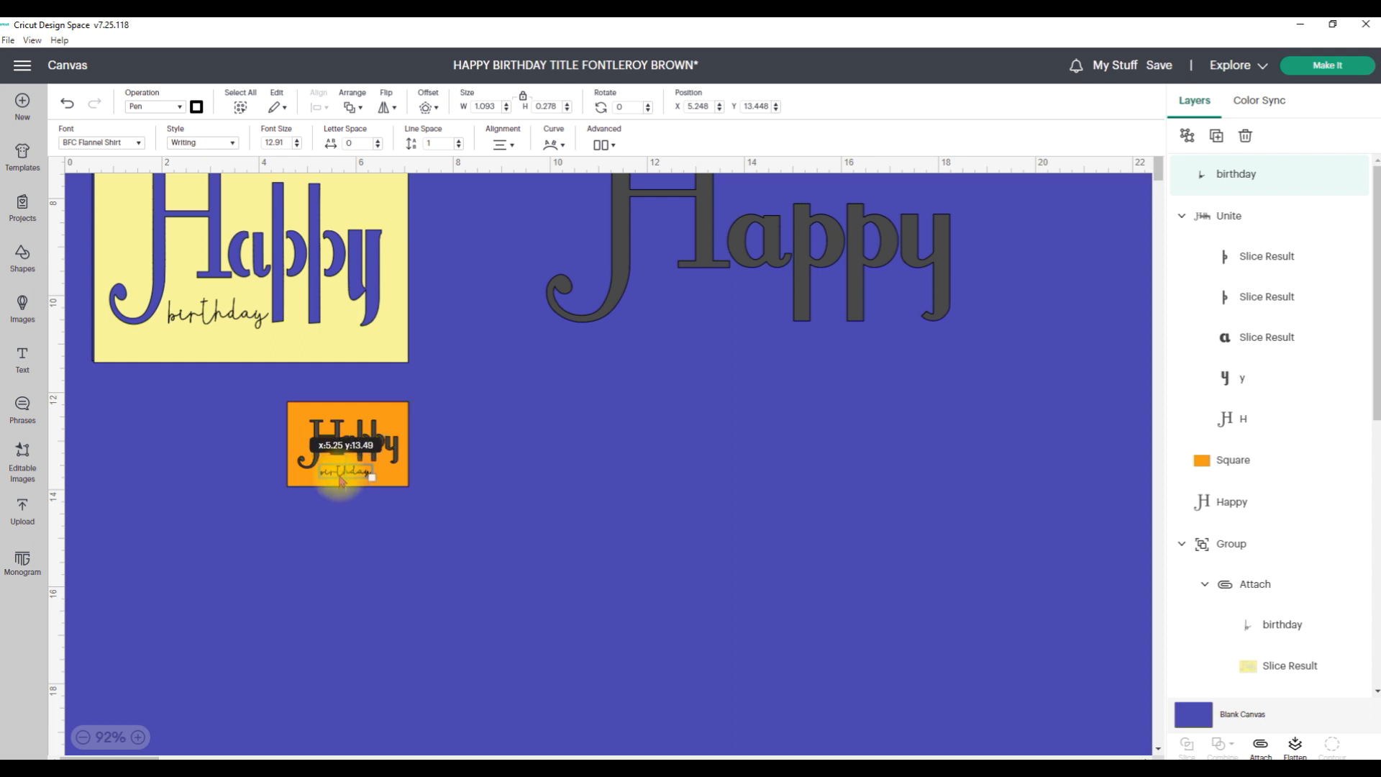
click(404, 518)
Slice the united "Happy" out of the orange rectangle.
click(339, 439)
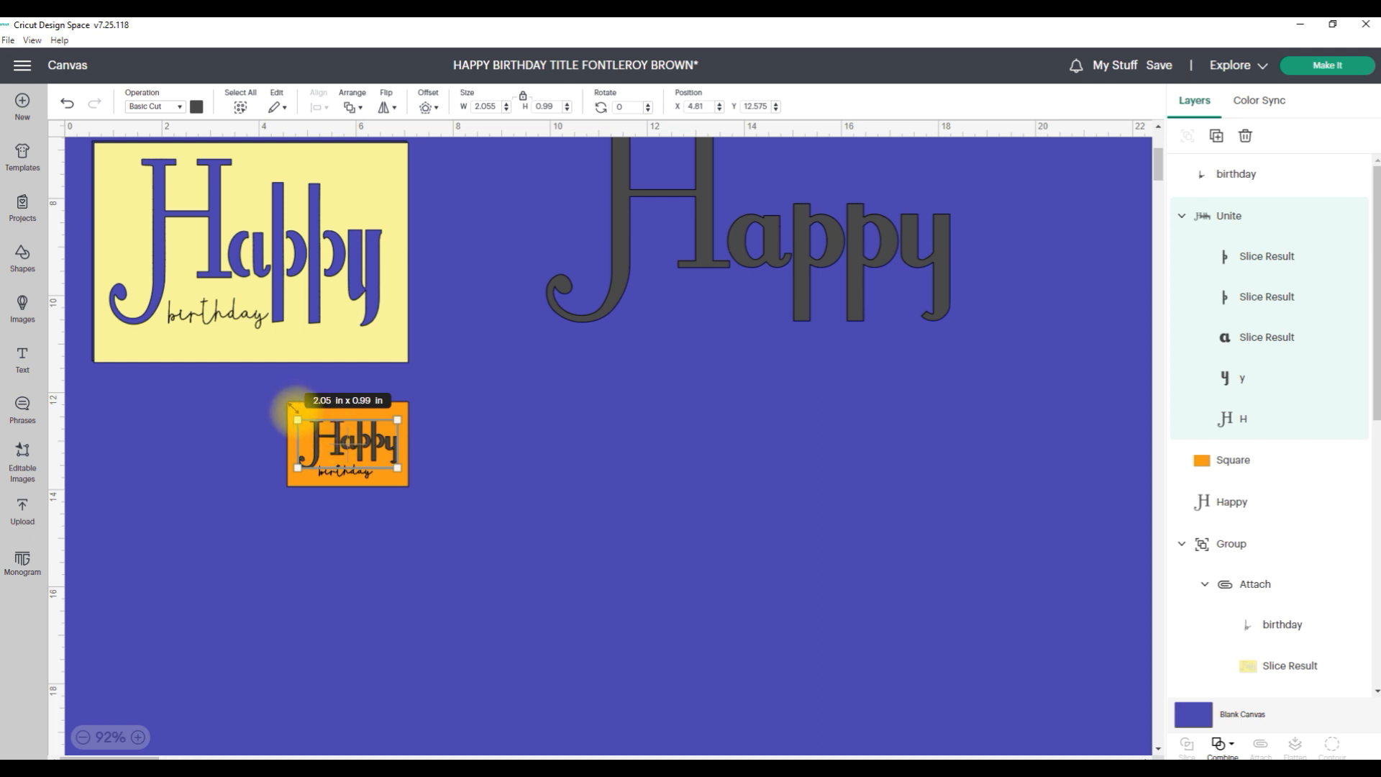
drag(294, 409, 295, 411)
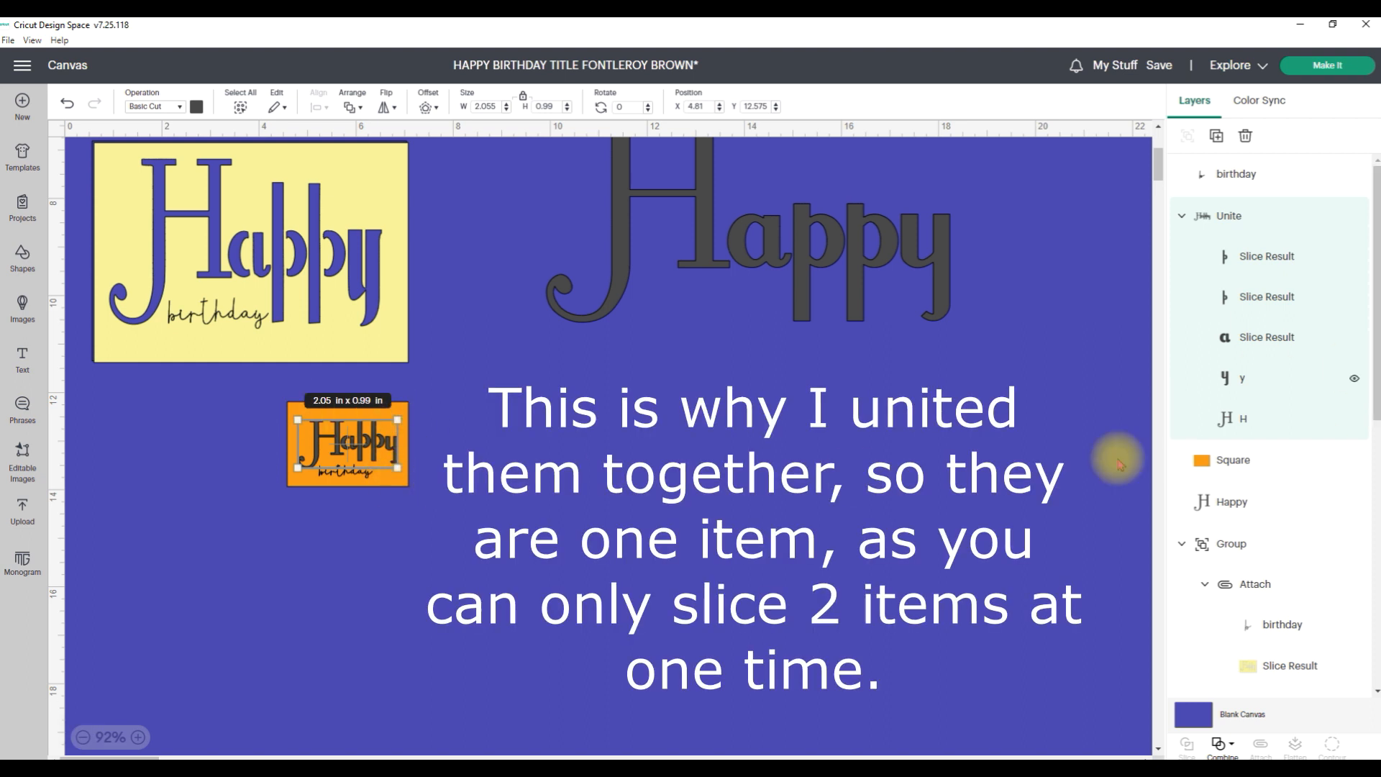
shift+click(1192, 473)
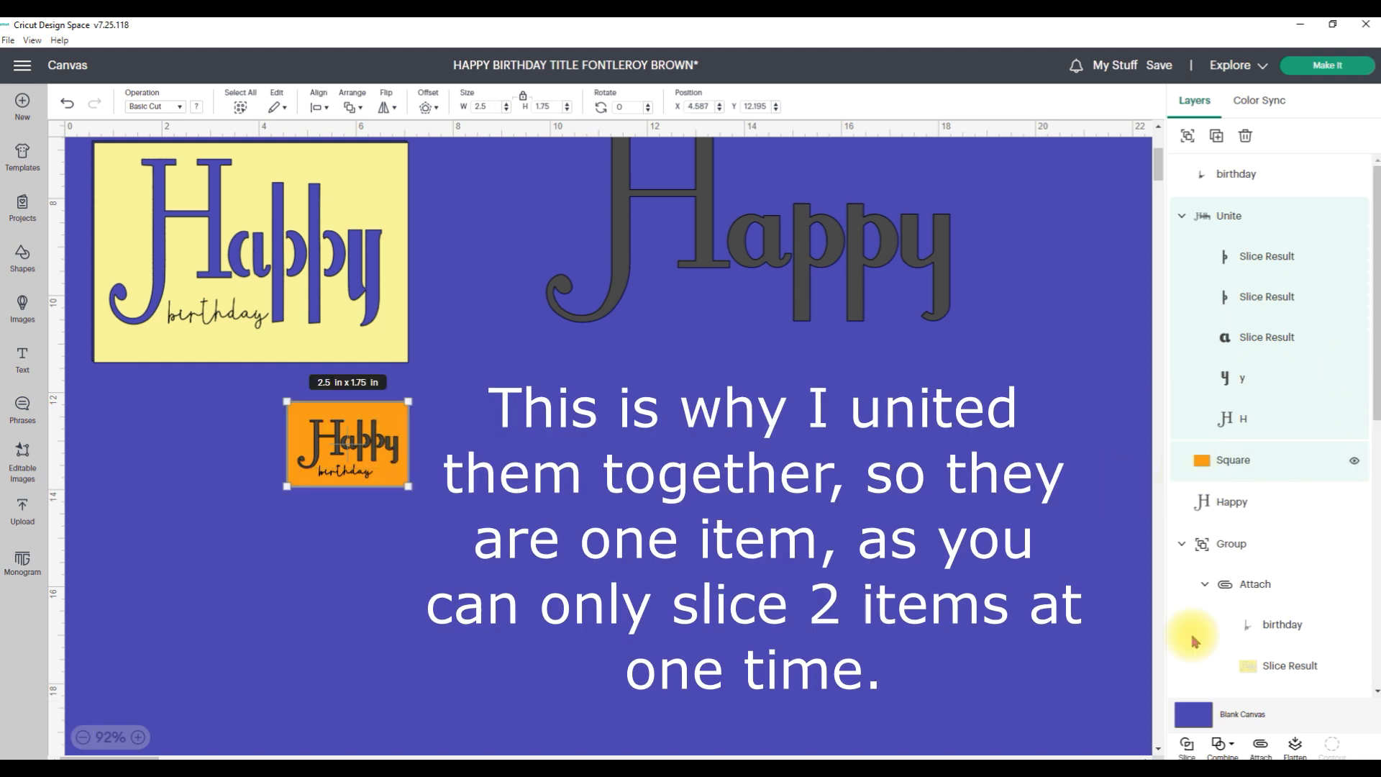
click(1189, 745)
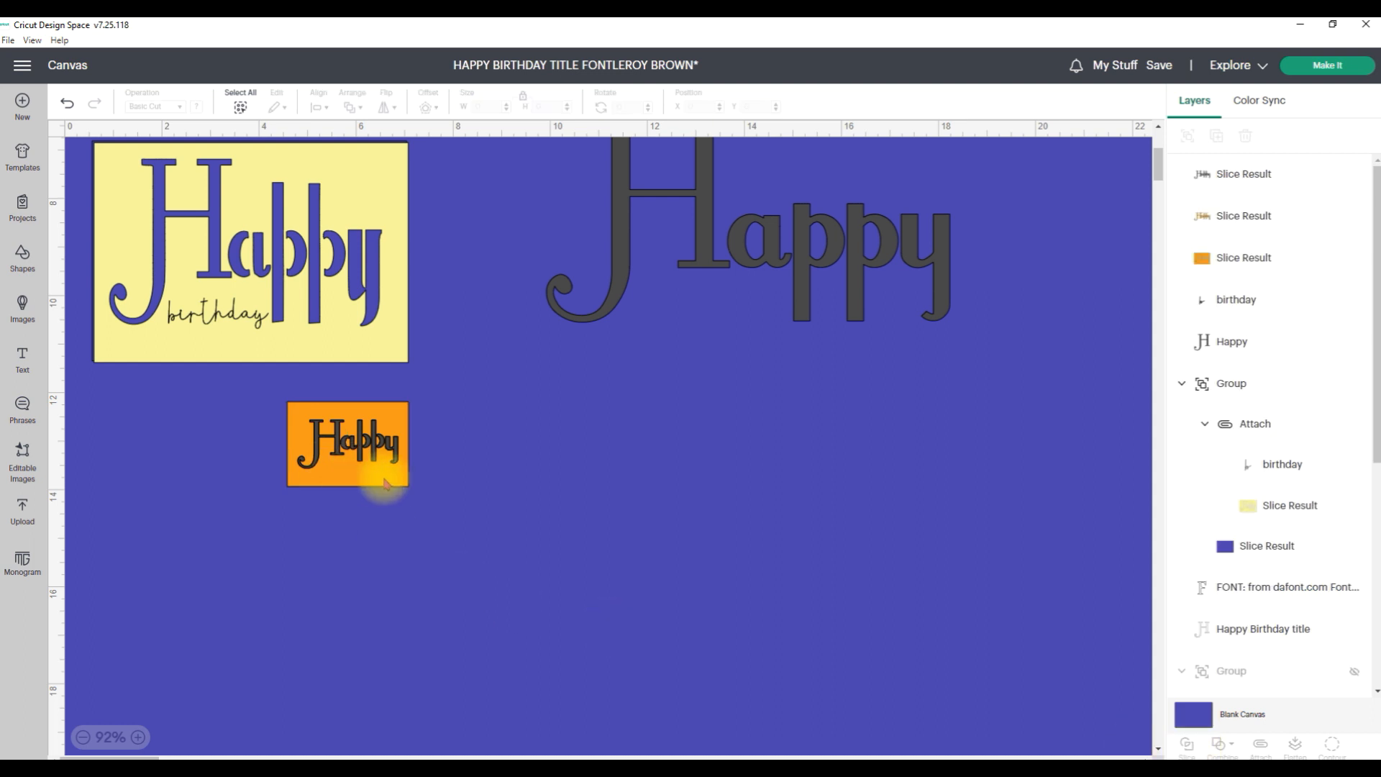
Delete the dark "Happy" slice piece and move the orange "Happy" cutout below the large "Happy".
click(362, 449)
key(Delete)
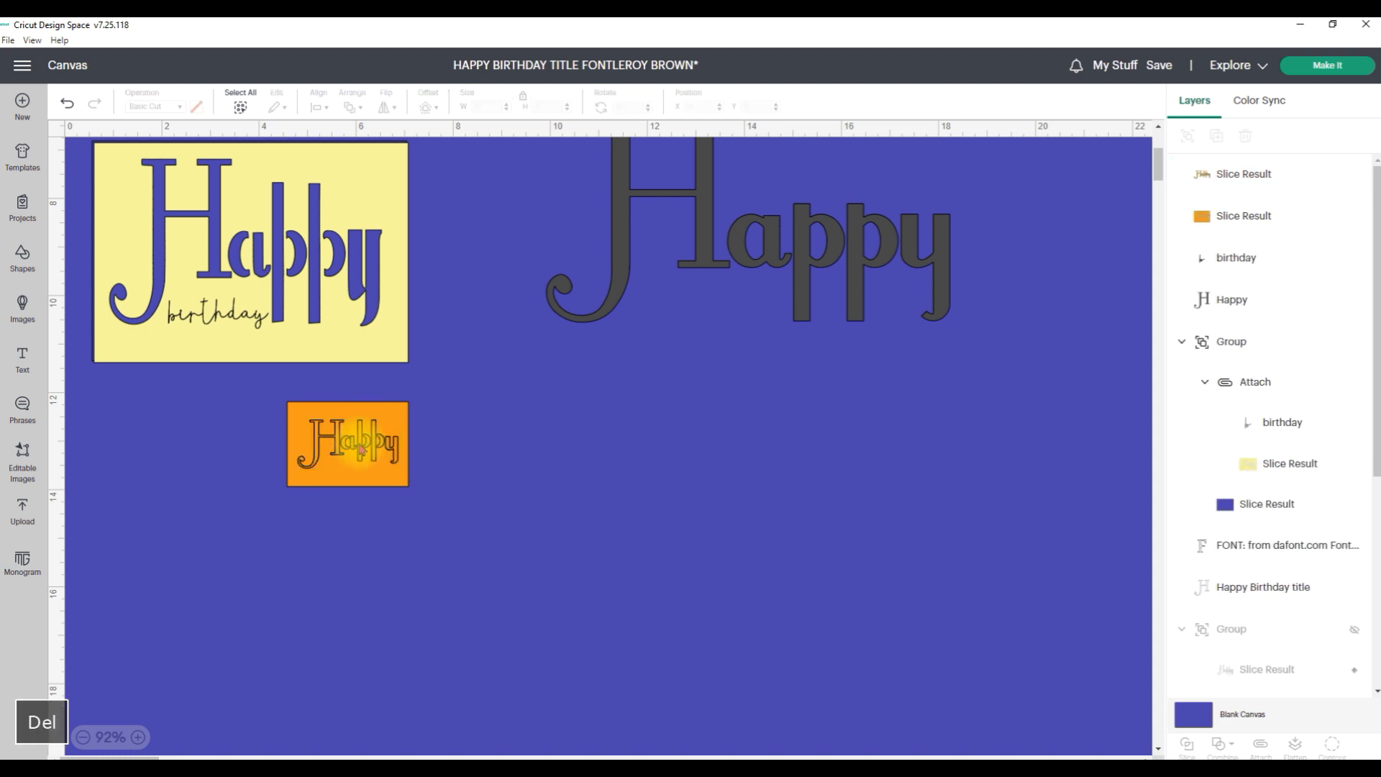
click(362, 450)
drag(362, 449, 941, 361)
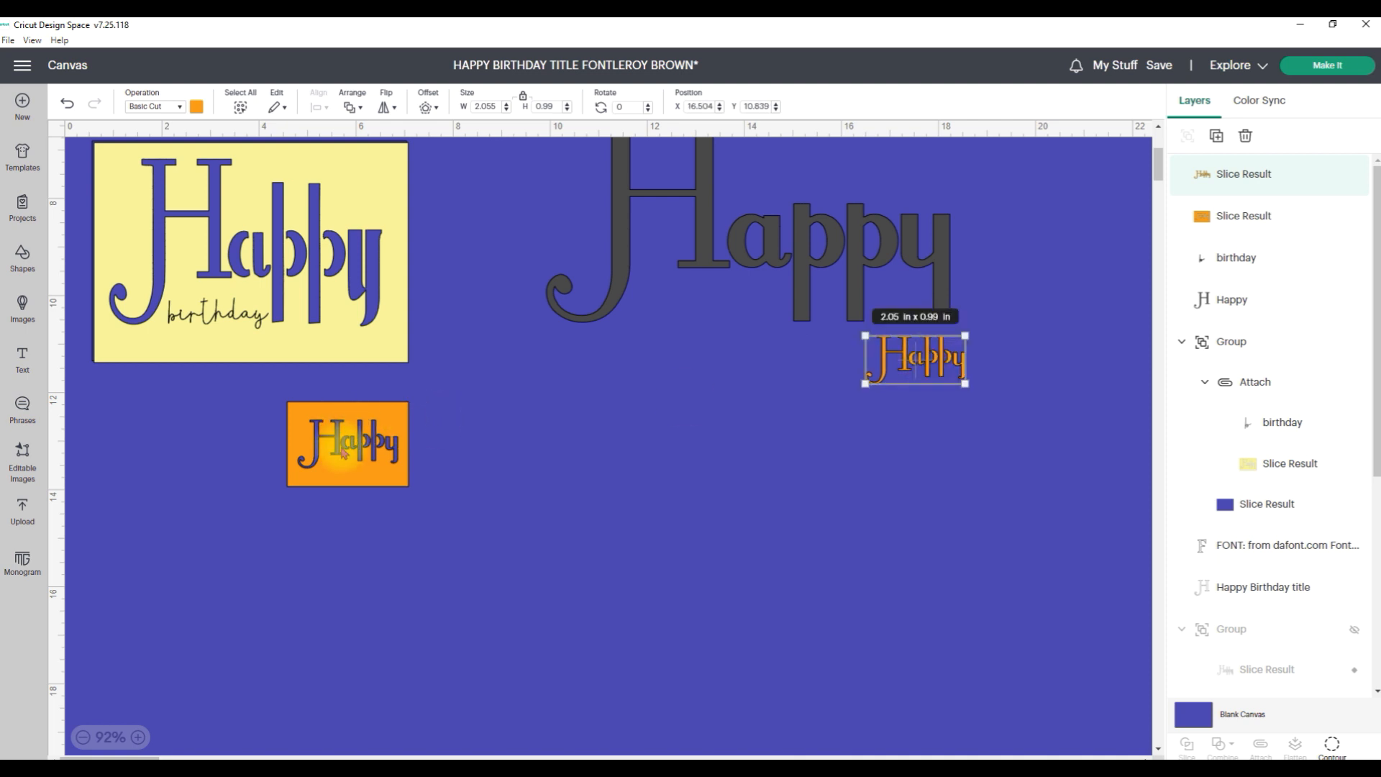
Send the sliced orange rectangle to the back, behind "birthday".
click(301, 417)
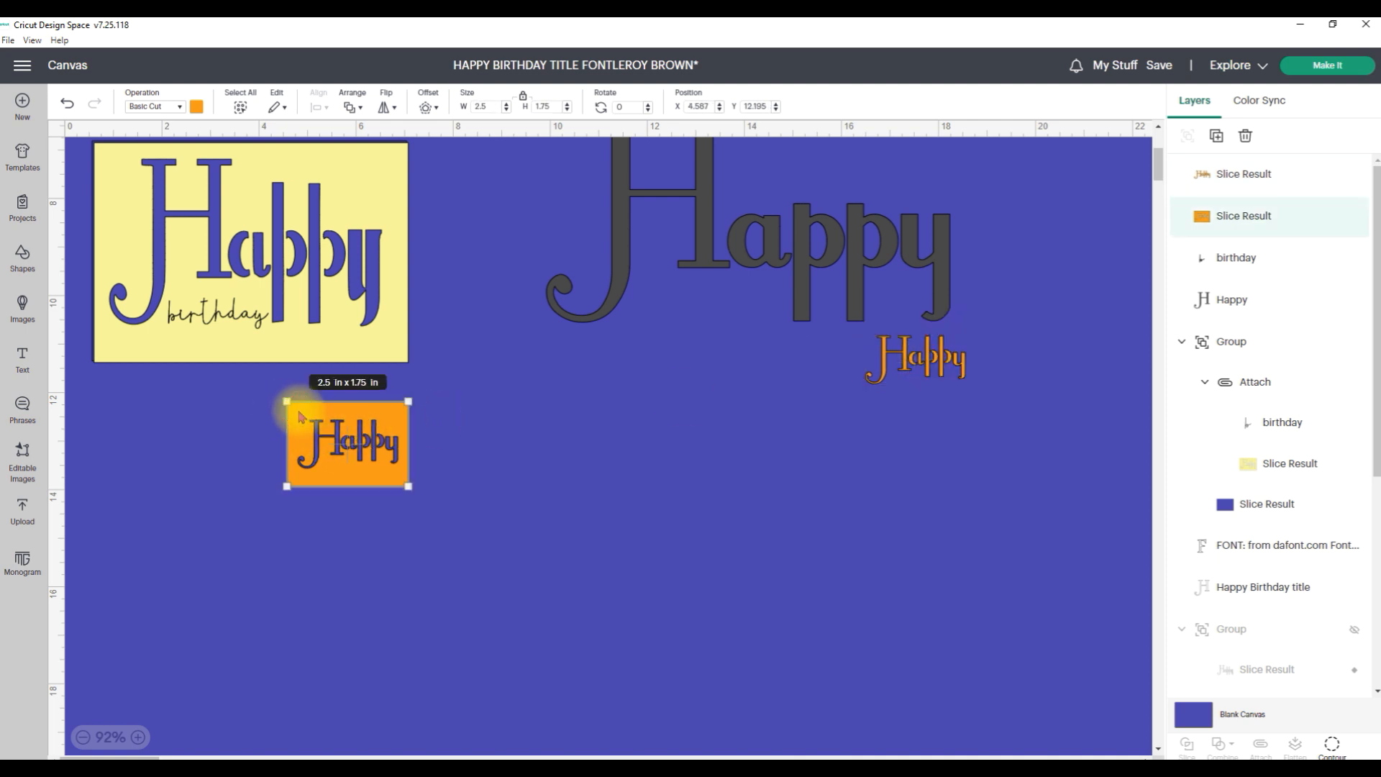
click(350, 101)
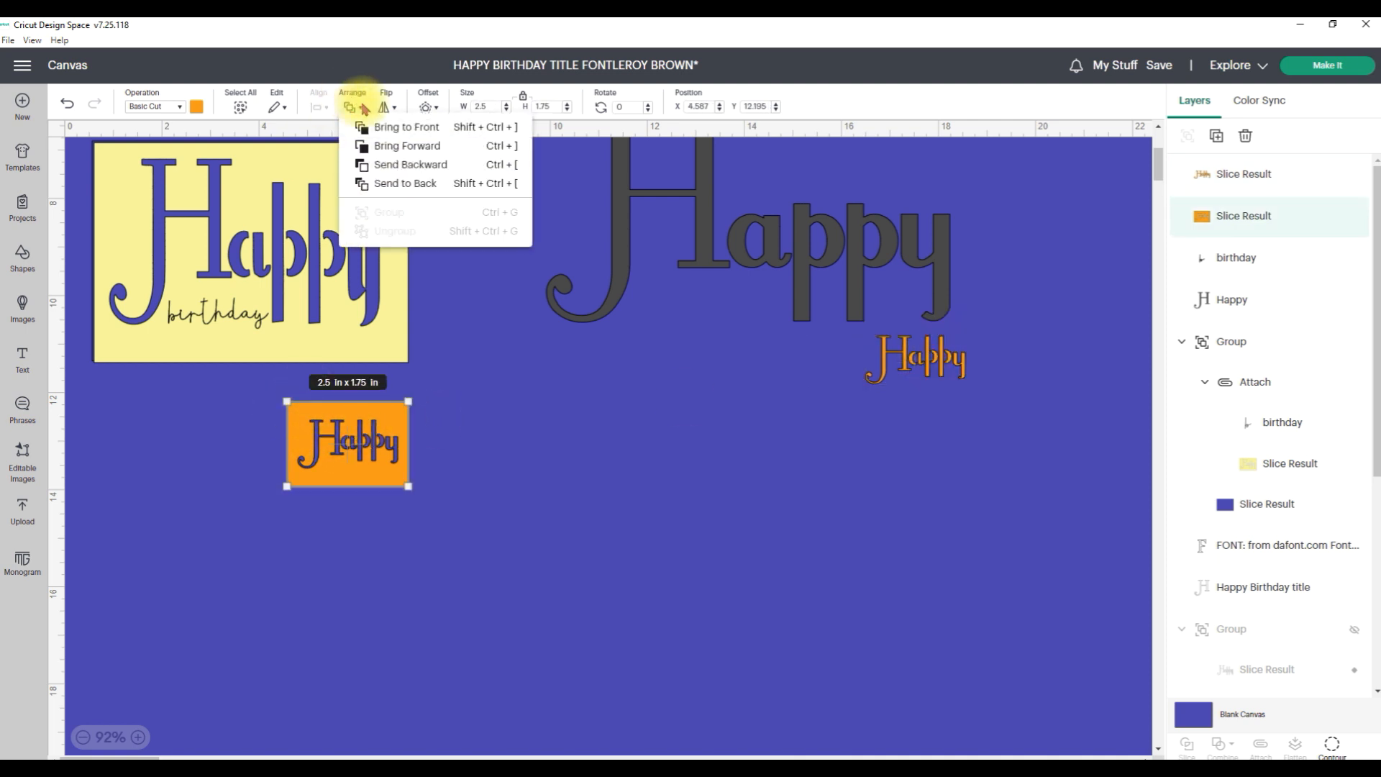
click(396, 131)
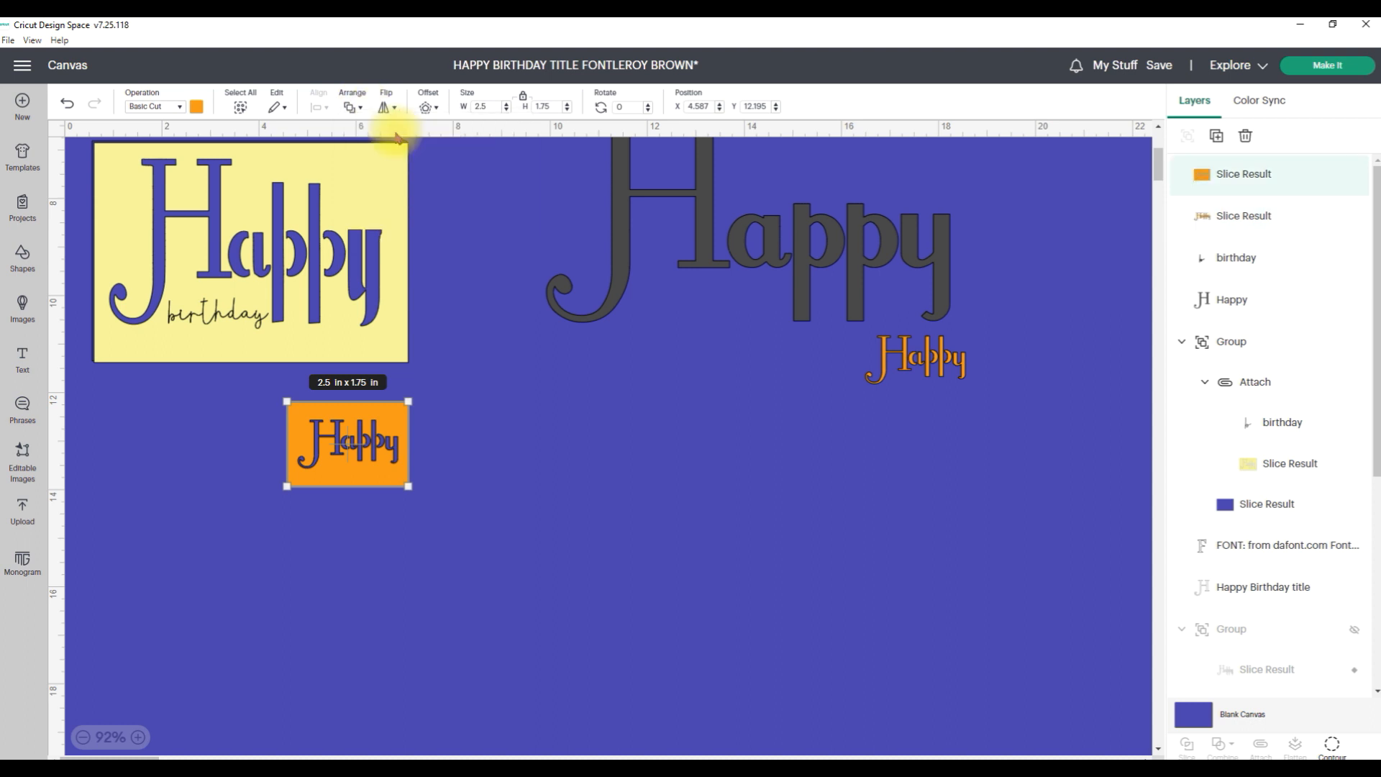
click(352, 102)
click(386, 186)
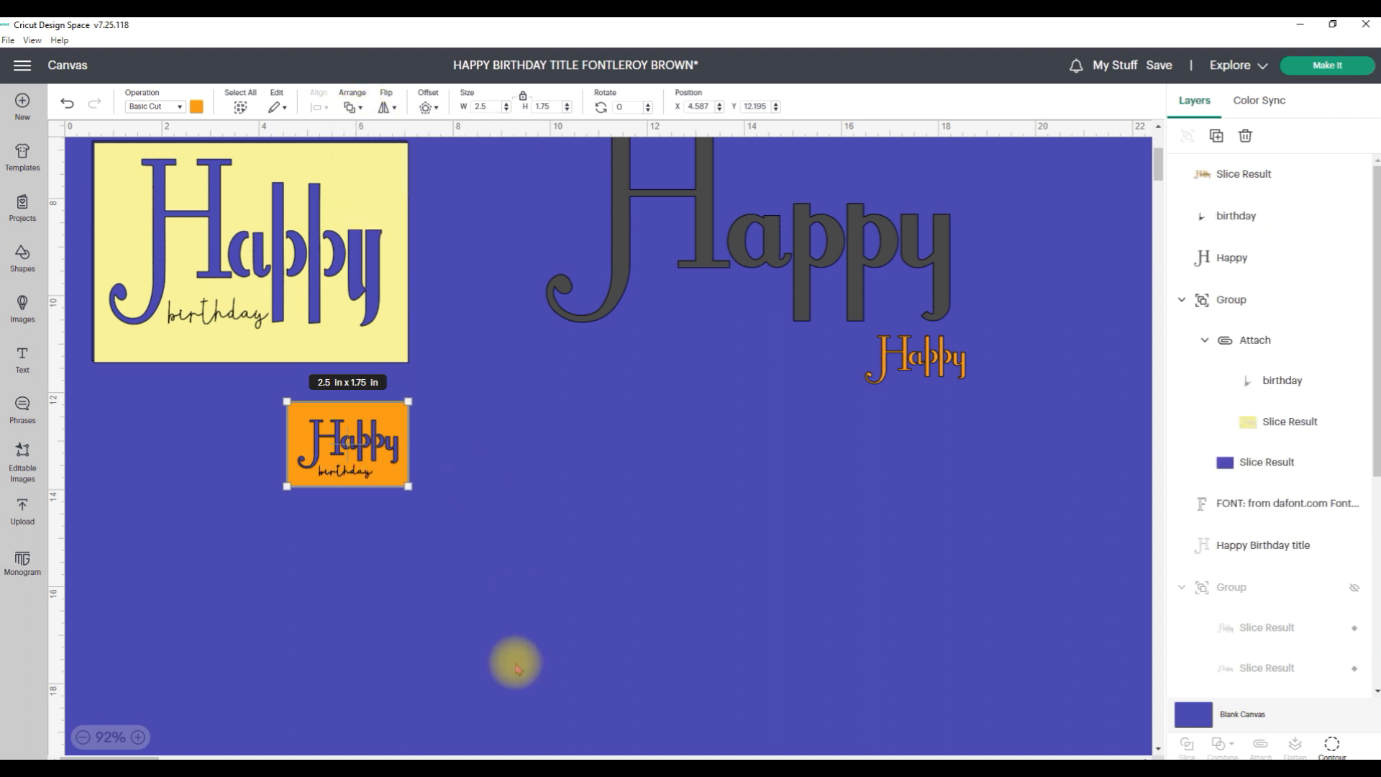
Attach the pen-written "birthday" to the small orange rectangle and reposition the attached piece on the canvas.
click(231, 515)
drag(237, 548, 444, 396)
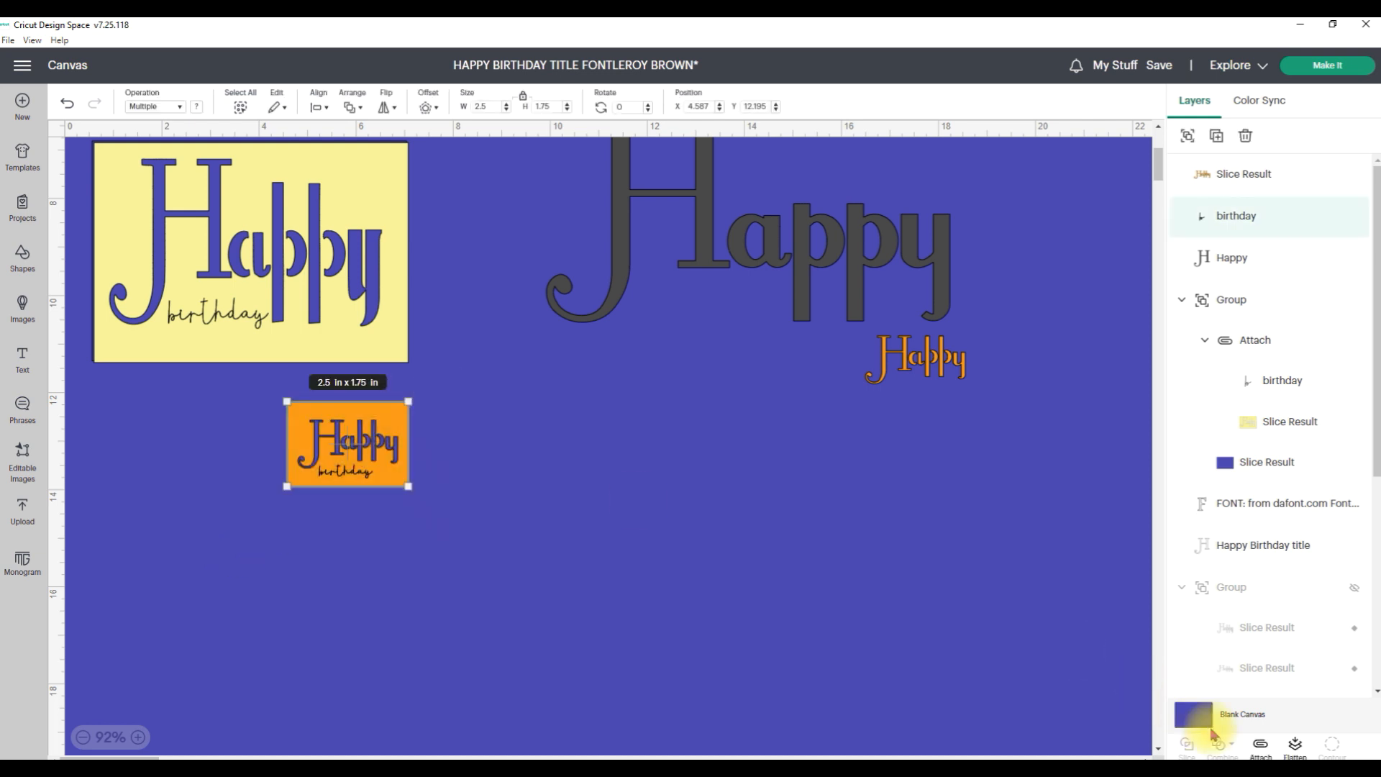
click(1260, 744)
mouse_move(342, 440)
mouse_down()
mouse_move(346, 461)
mouse_move(395, 470)
mouse_move(324, 478)
mouse_move(335, 464)
mouse_up()
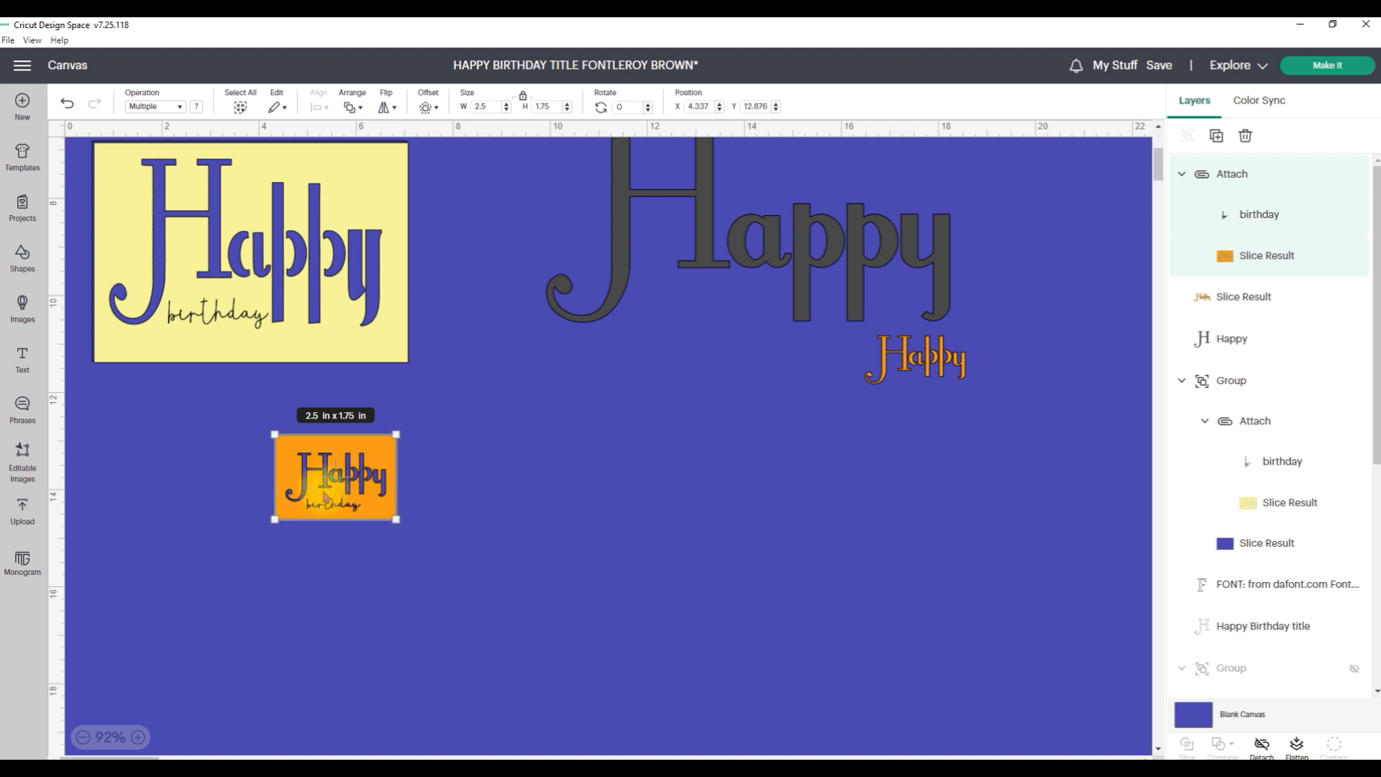
drag(328, 482, 364, 476)
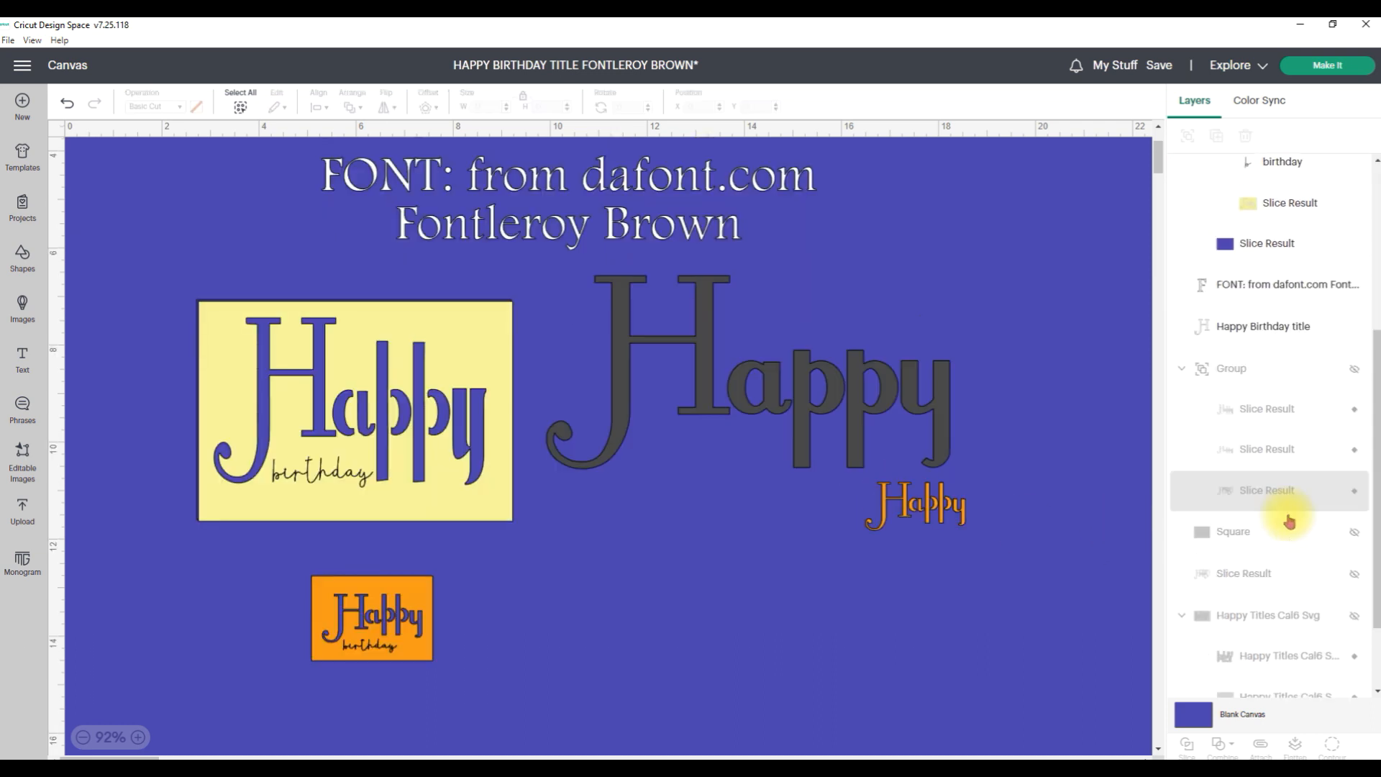
Unhide the Square layer and change the canvas background colour to light gray.
scroll(1288, 519, down, 3)
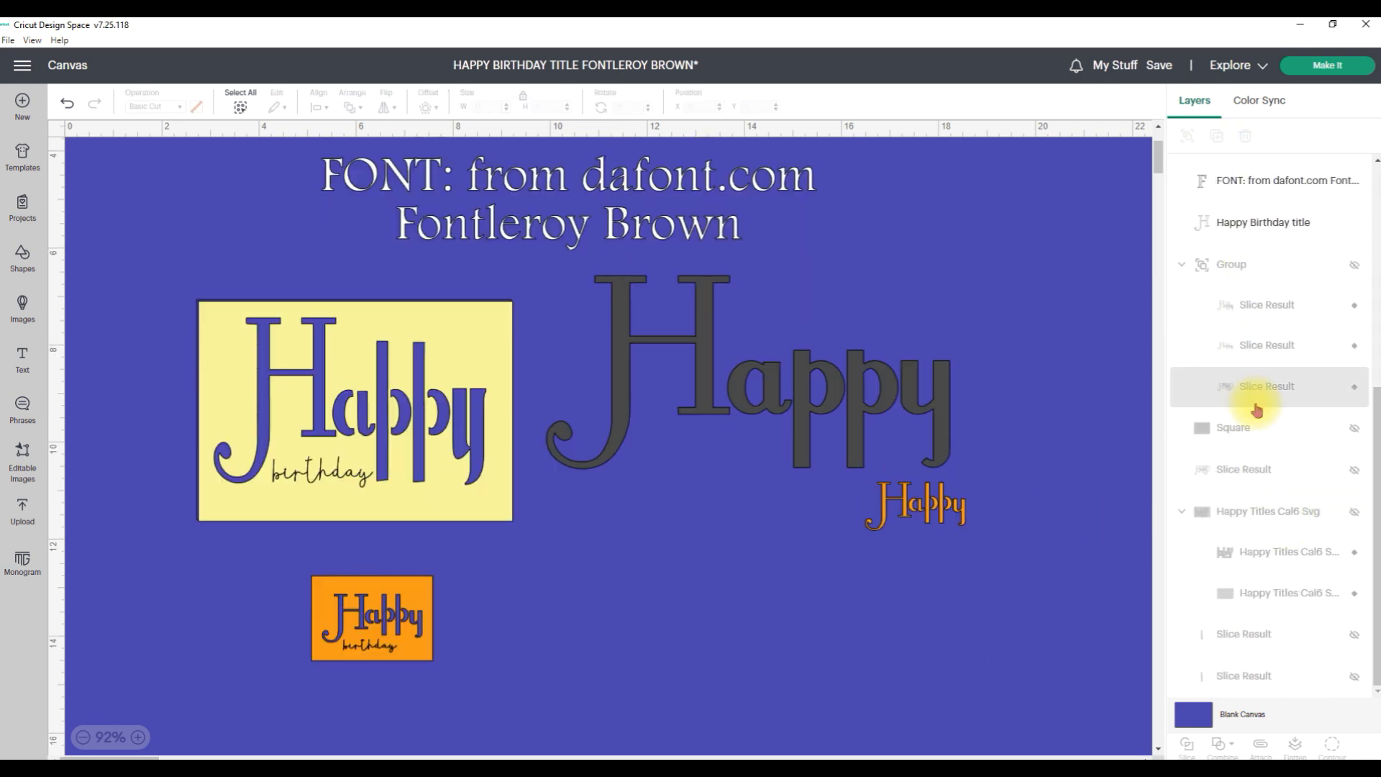
click(1355, 430)
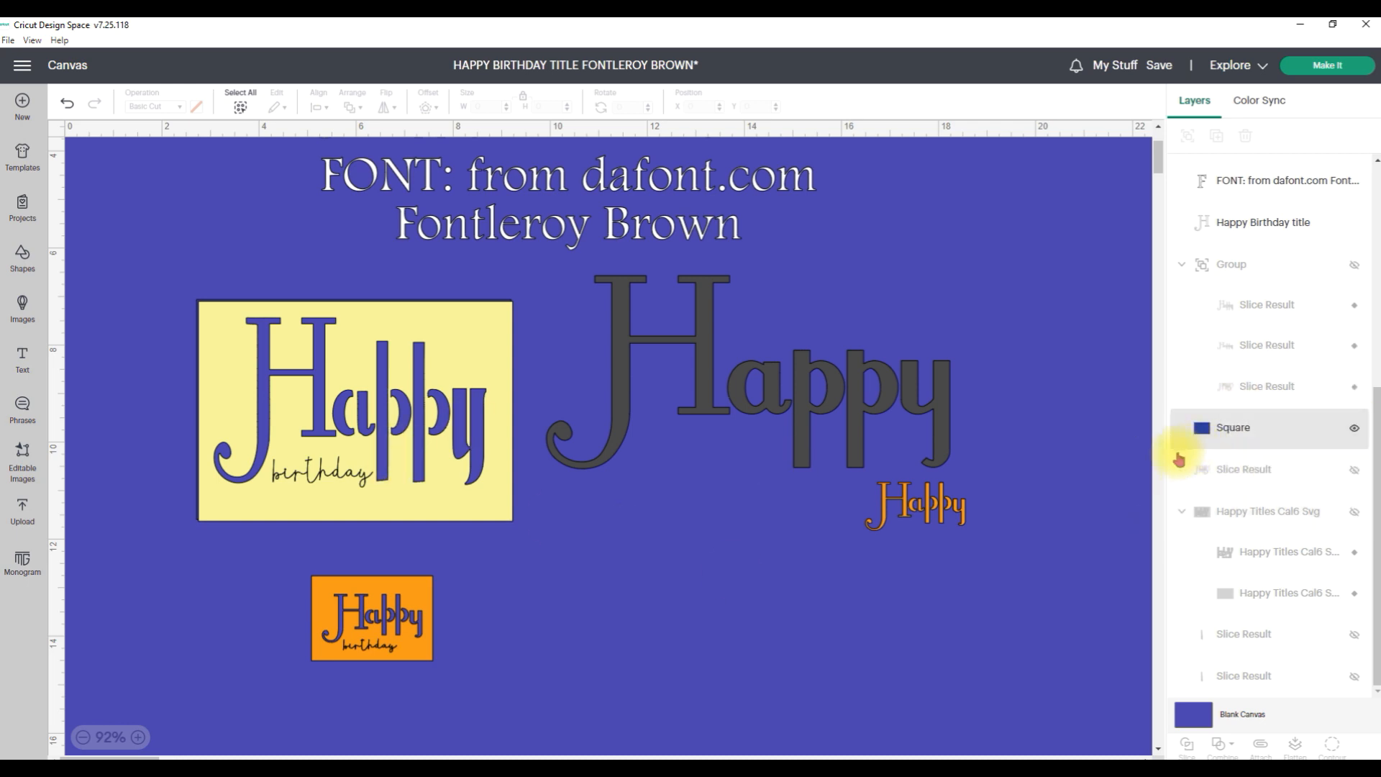
click(1188, 708)
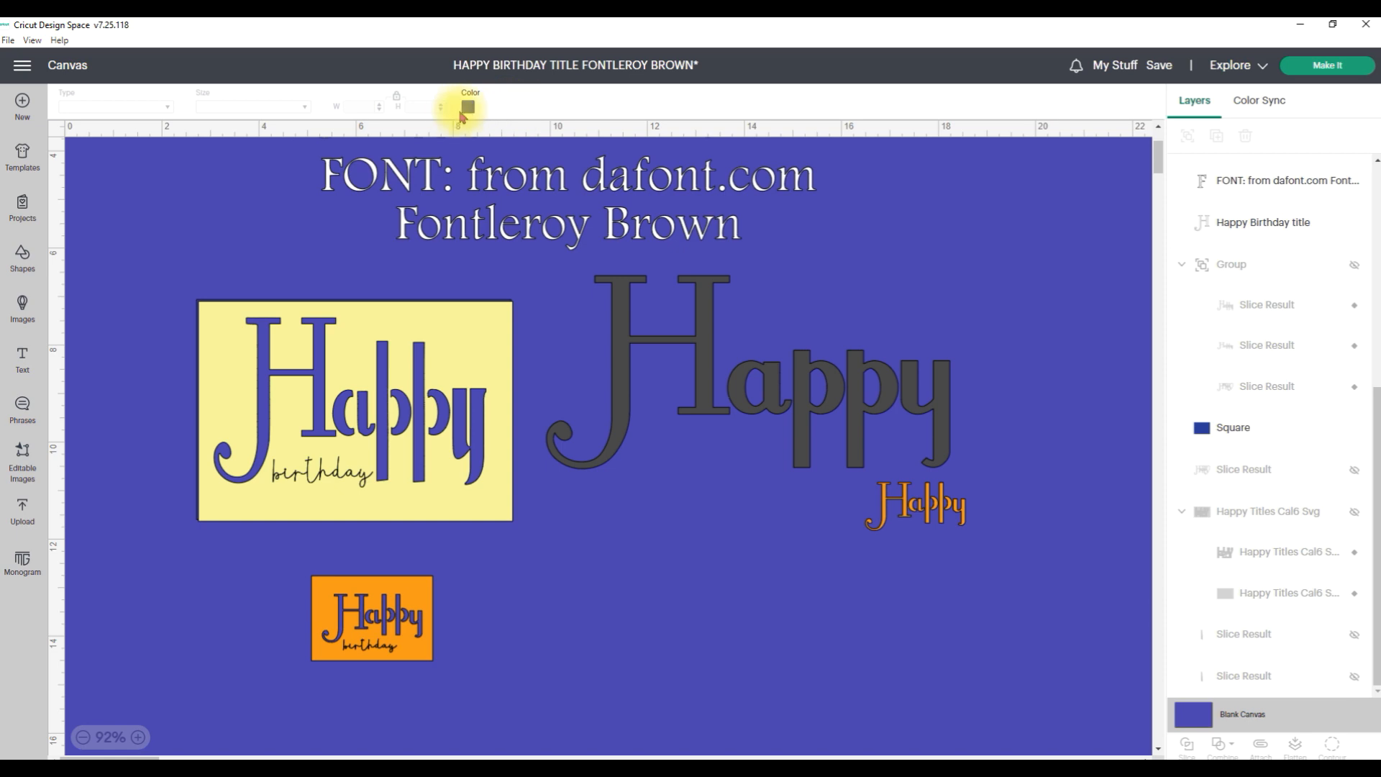
click(466, 108)
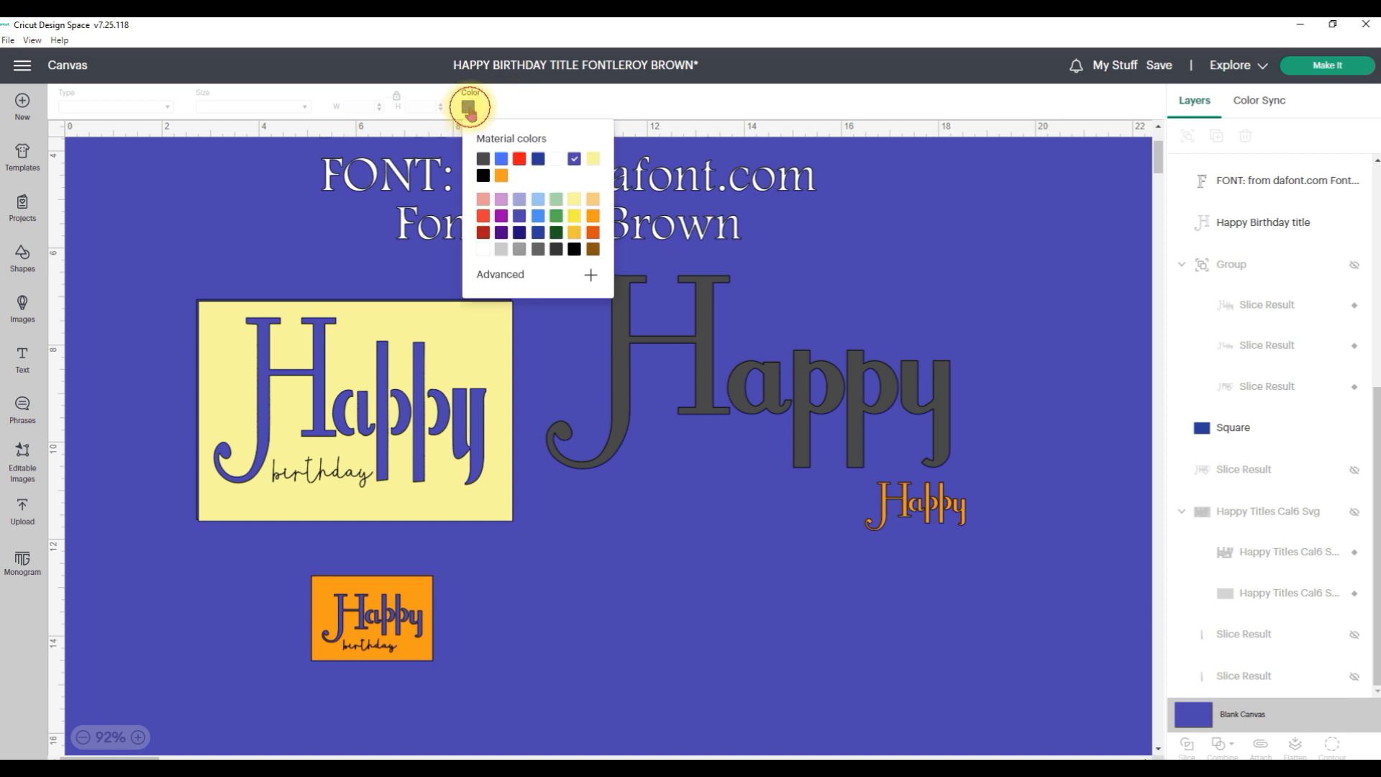
click(504, 249)
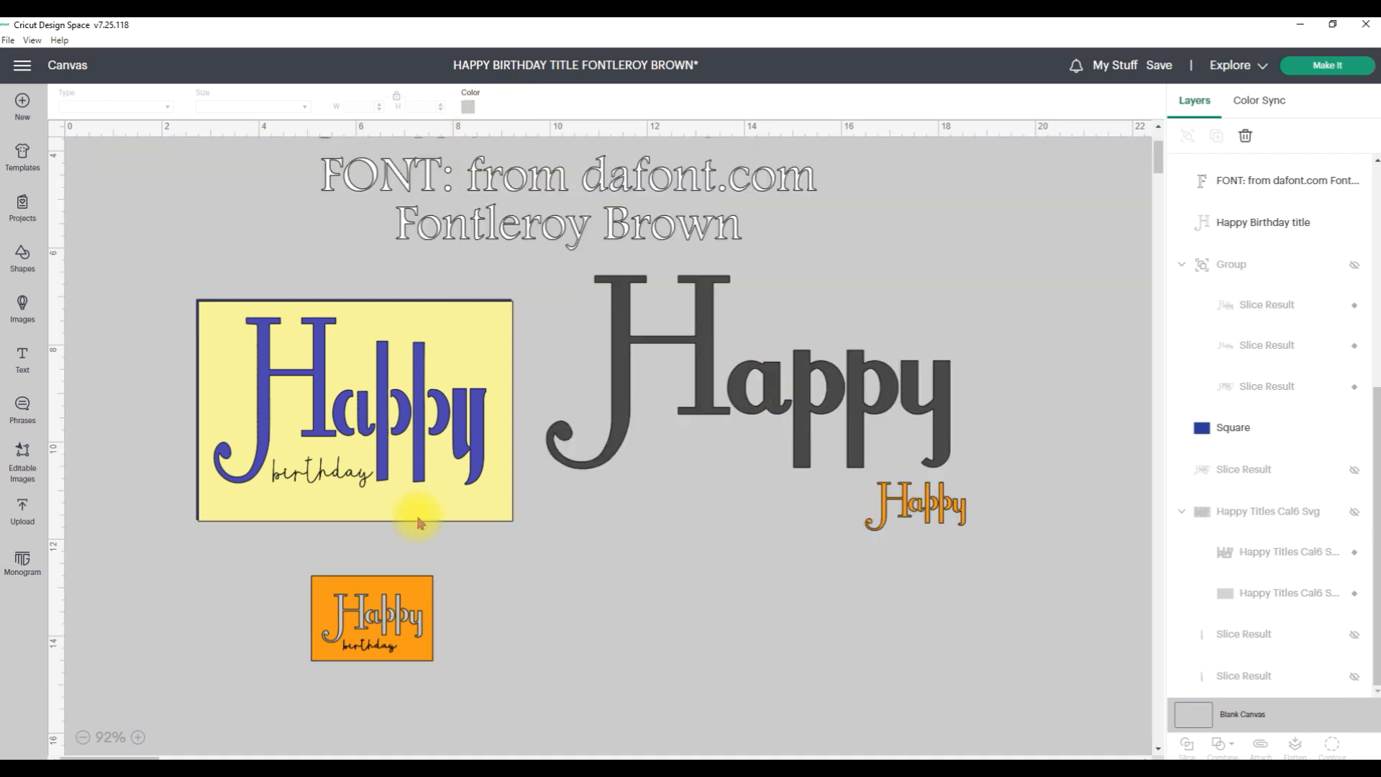
Ungroup the large yellow title from its blue backing and shift the yellow piece down to separate the two.
drag(391, 456, 700, 651)
right_click(698, 648)
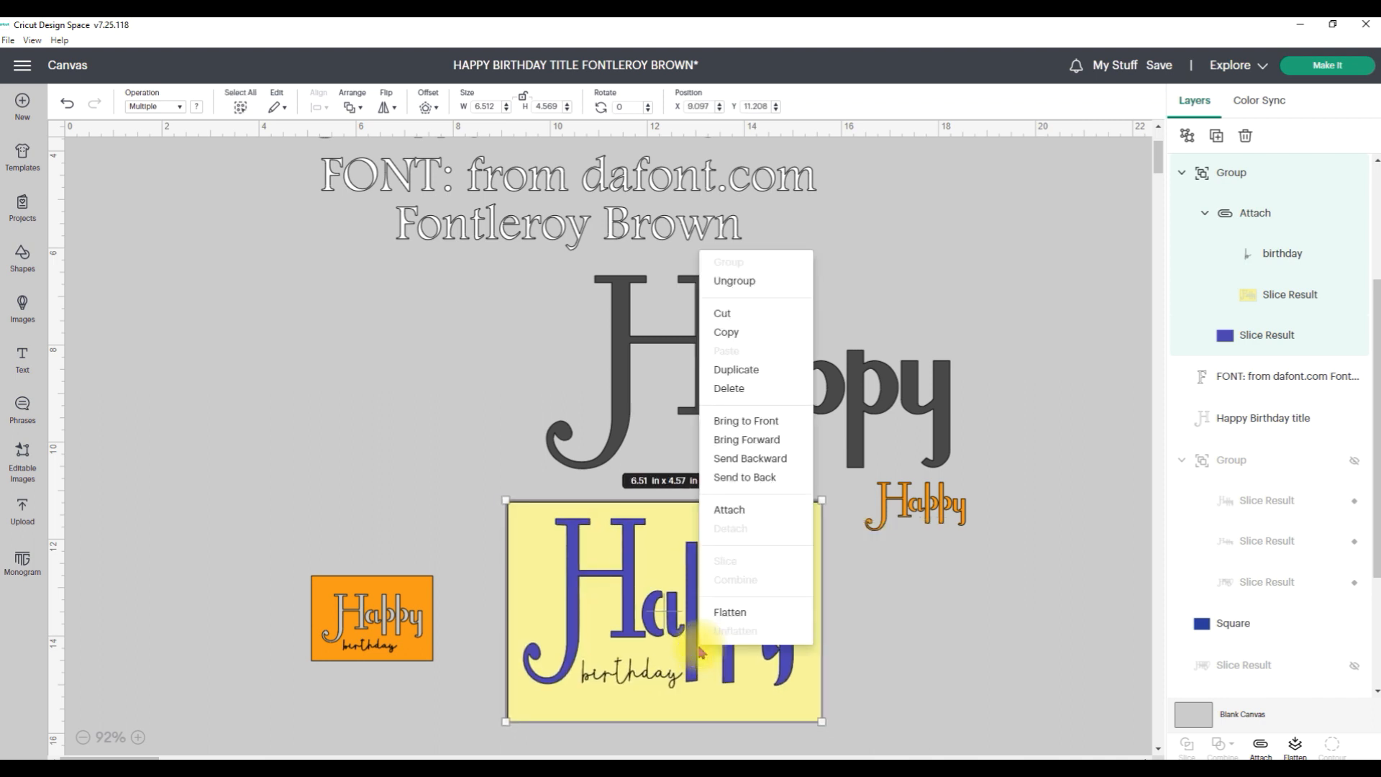
click(745, 281)
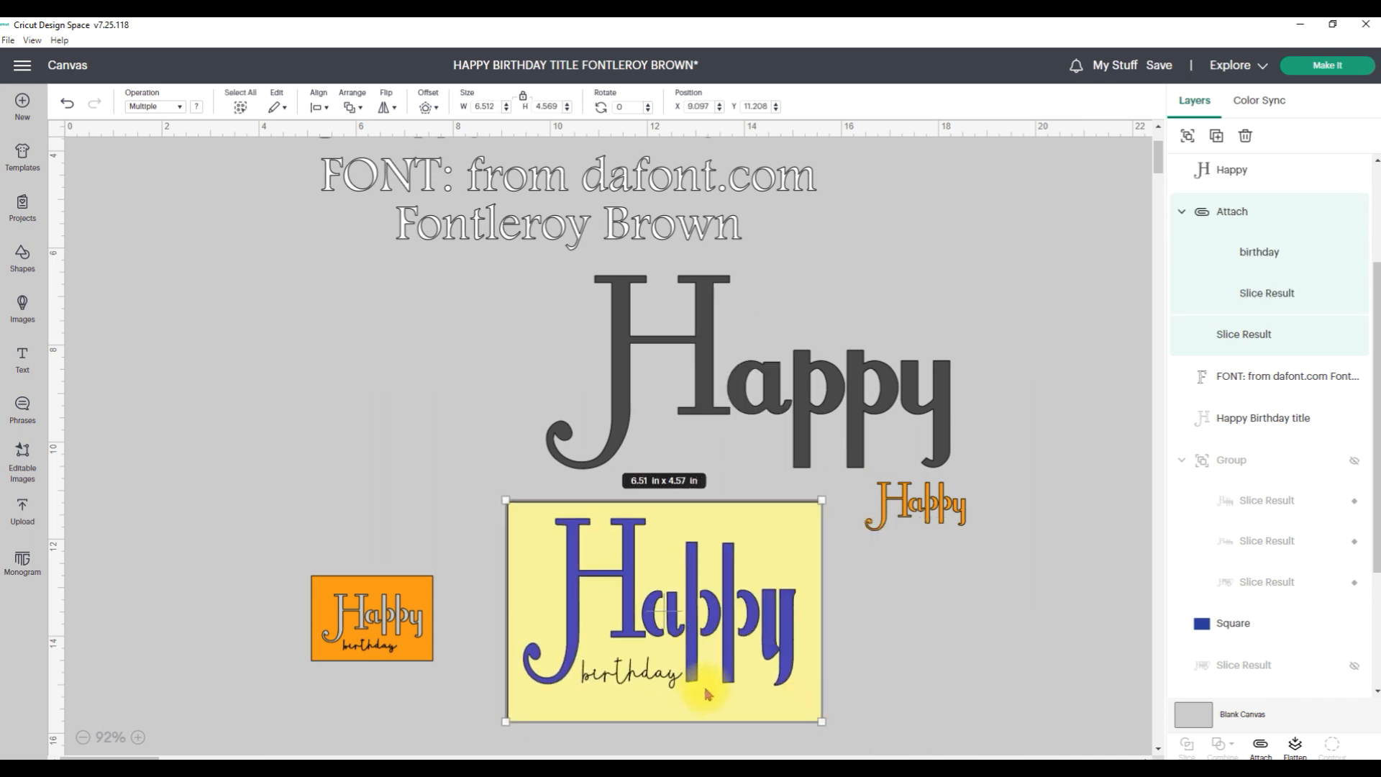
drag(659, 623, 323, 411)
click(412, 536)
drag(420, 432, 421, 502)
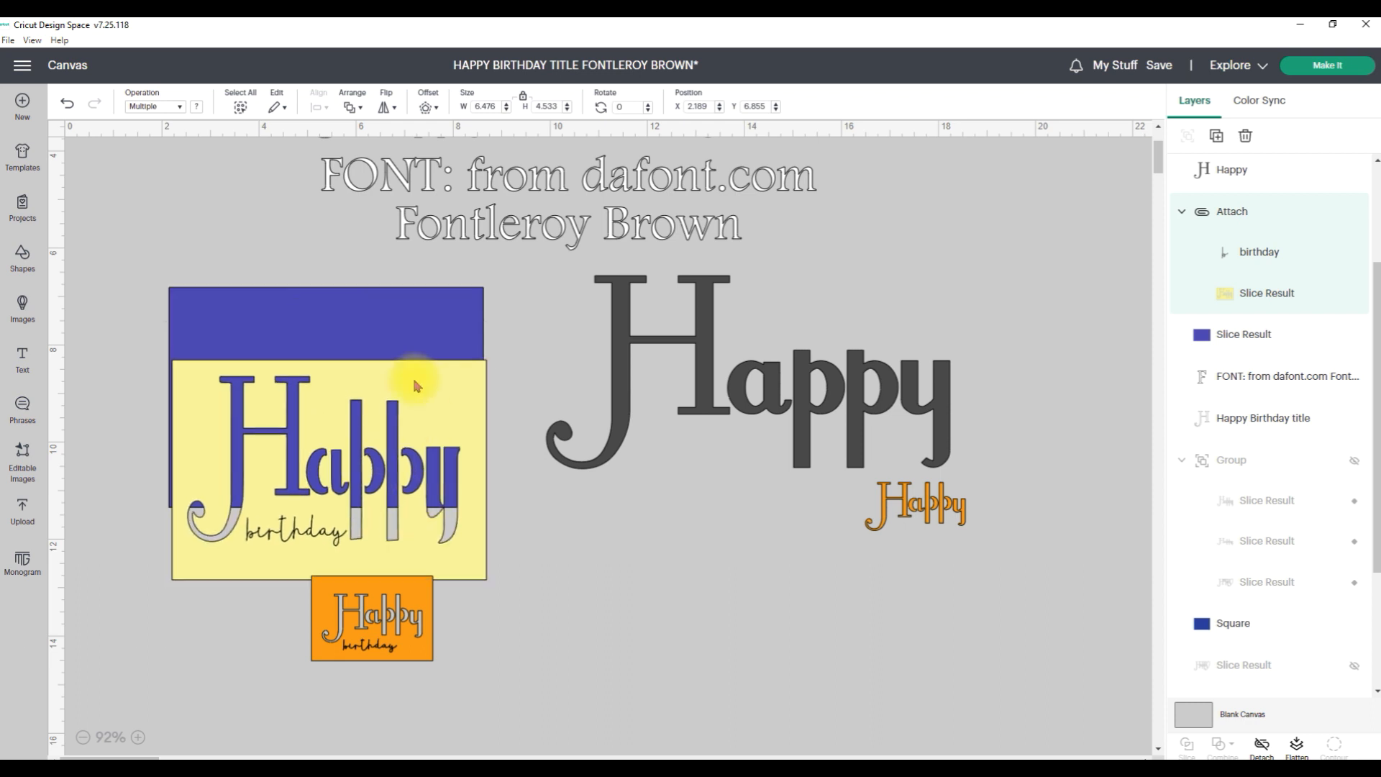
Create a 0.25 in offset with rounded corners around the blue backing rectangle.
click(403, 308)
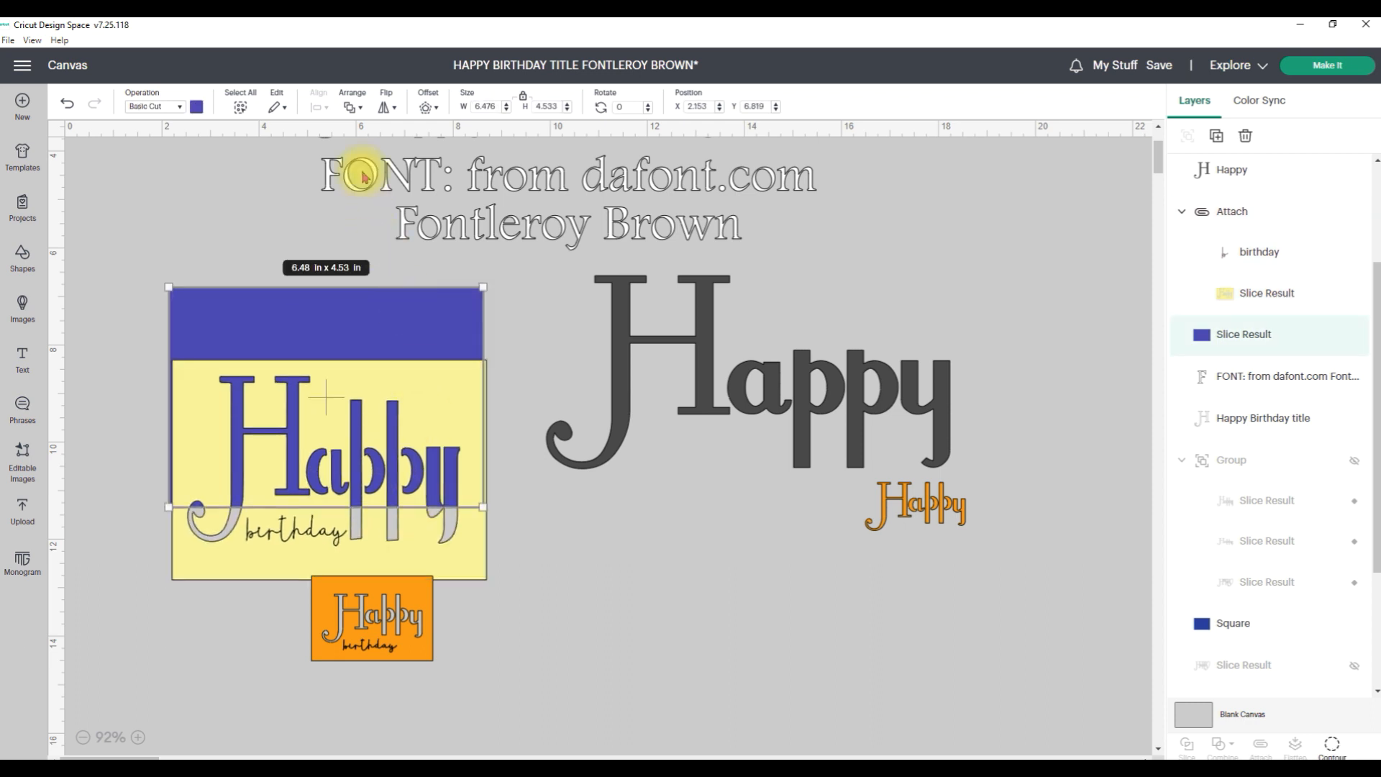
click(426, 107)
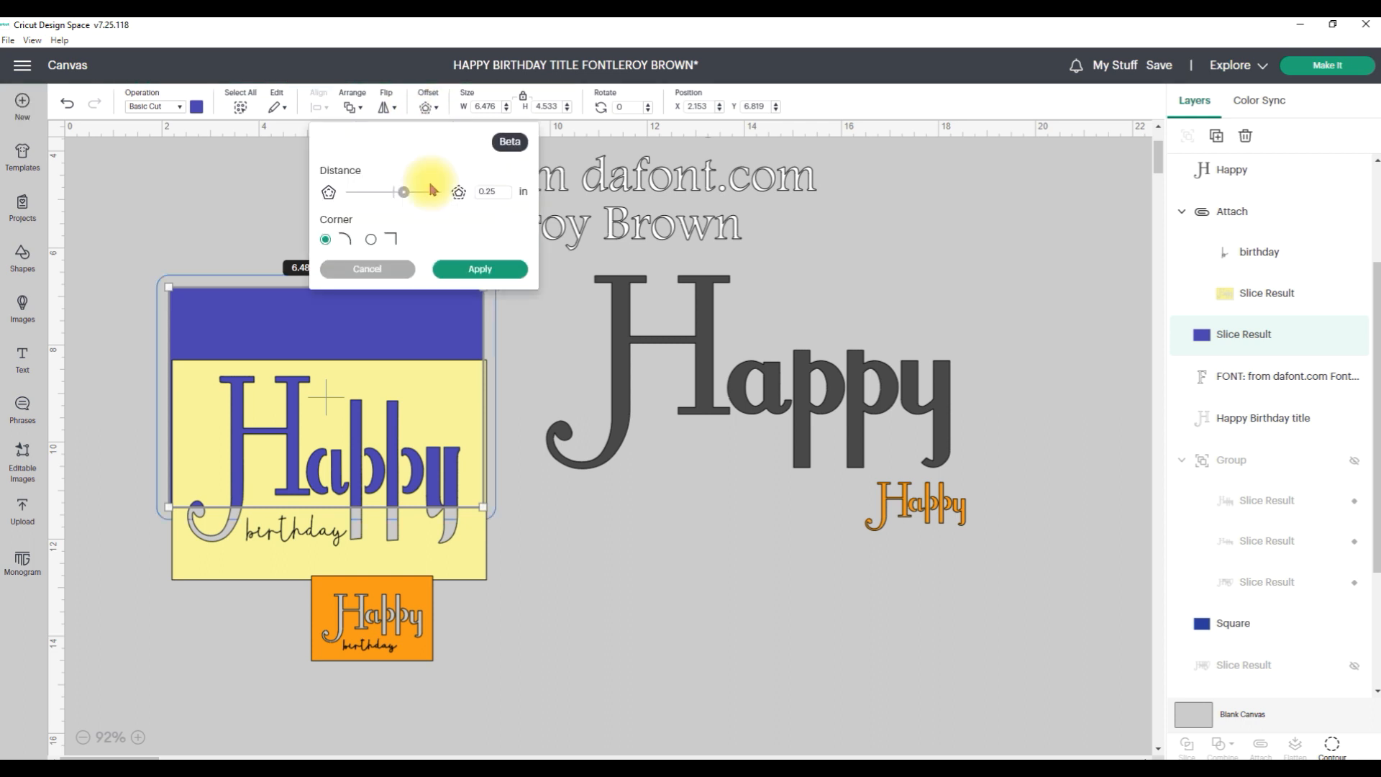
click(476, 271)
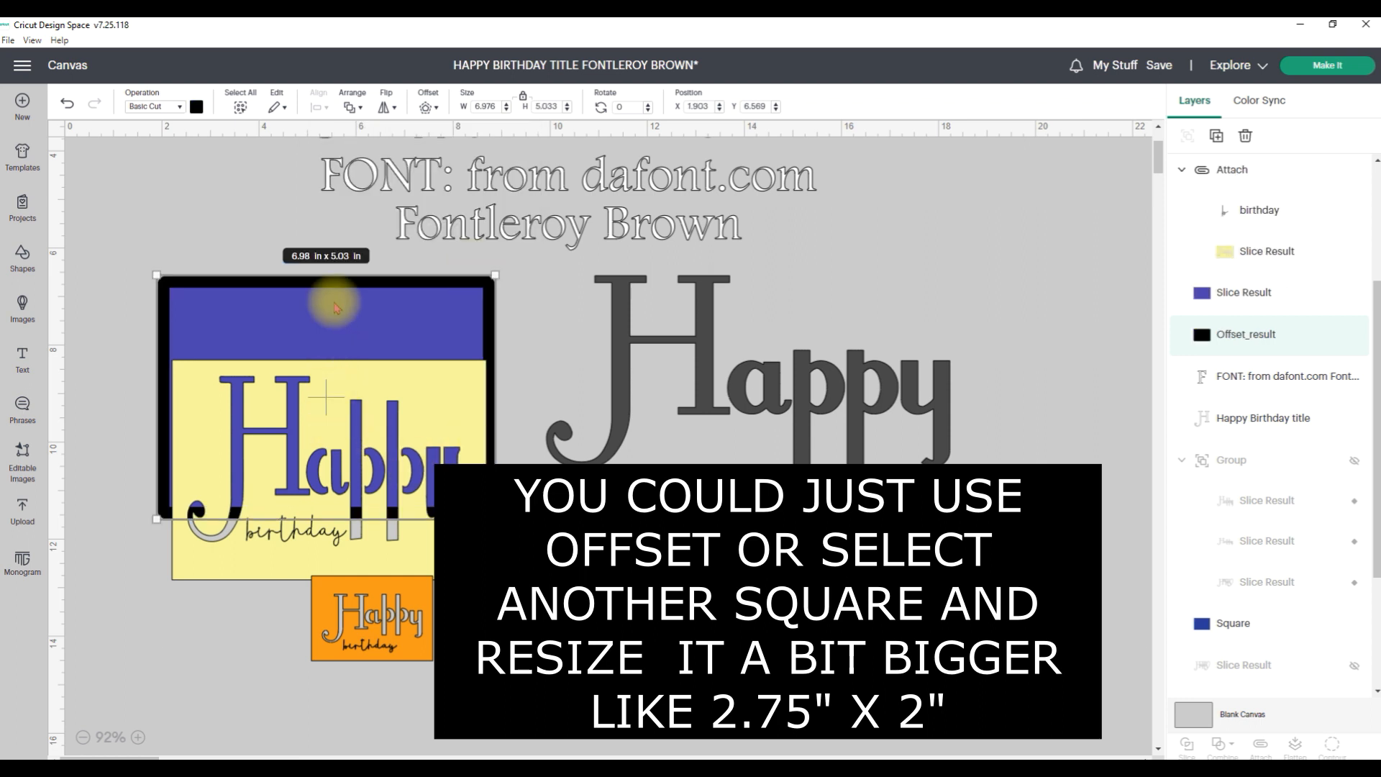
Move the black offset below the large dark "Happy", centre the yellow title on it, and move the blue rectangle aside.
drag(344, 284, 680, 492)
drag(395, 403, 752, 538)
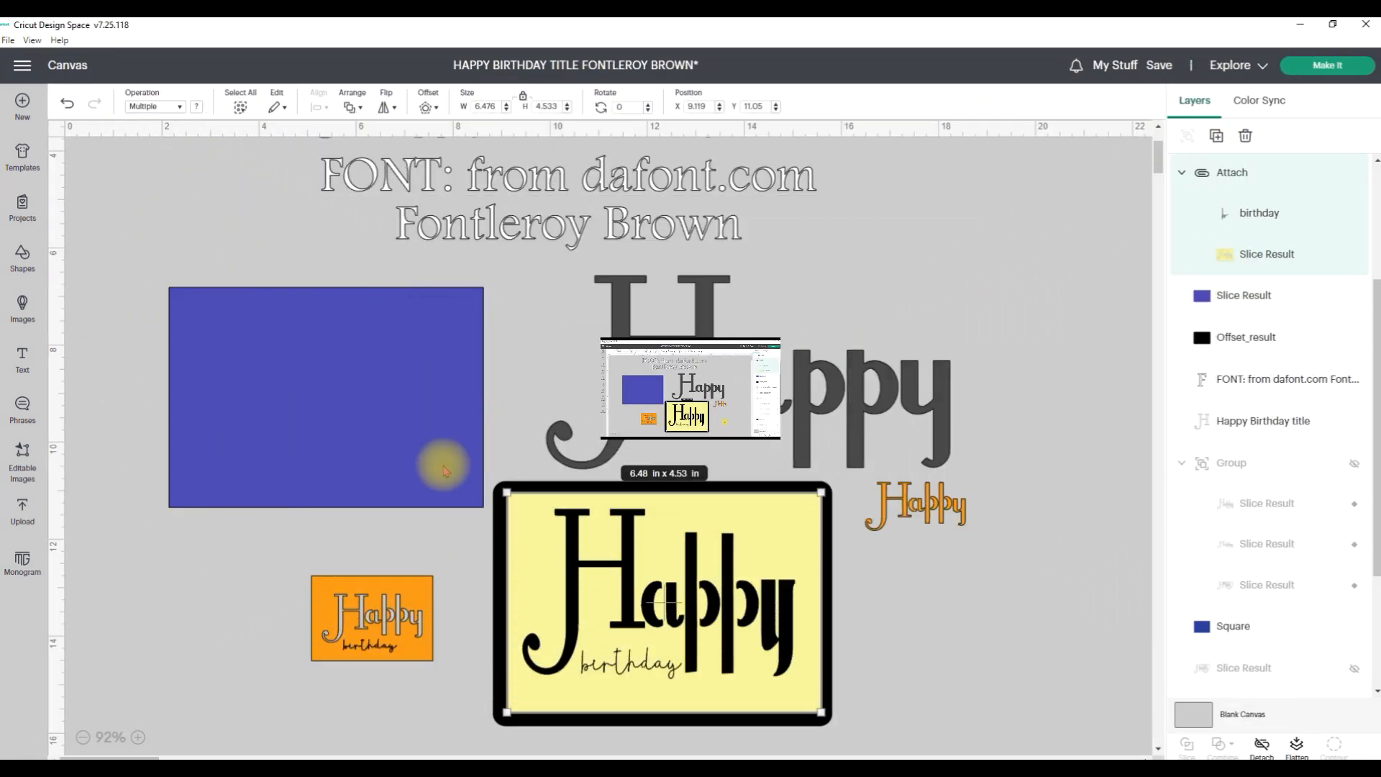
drag(339, 391, 319, 345)
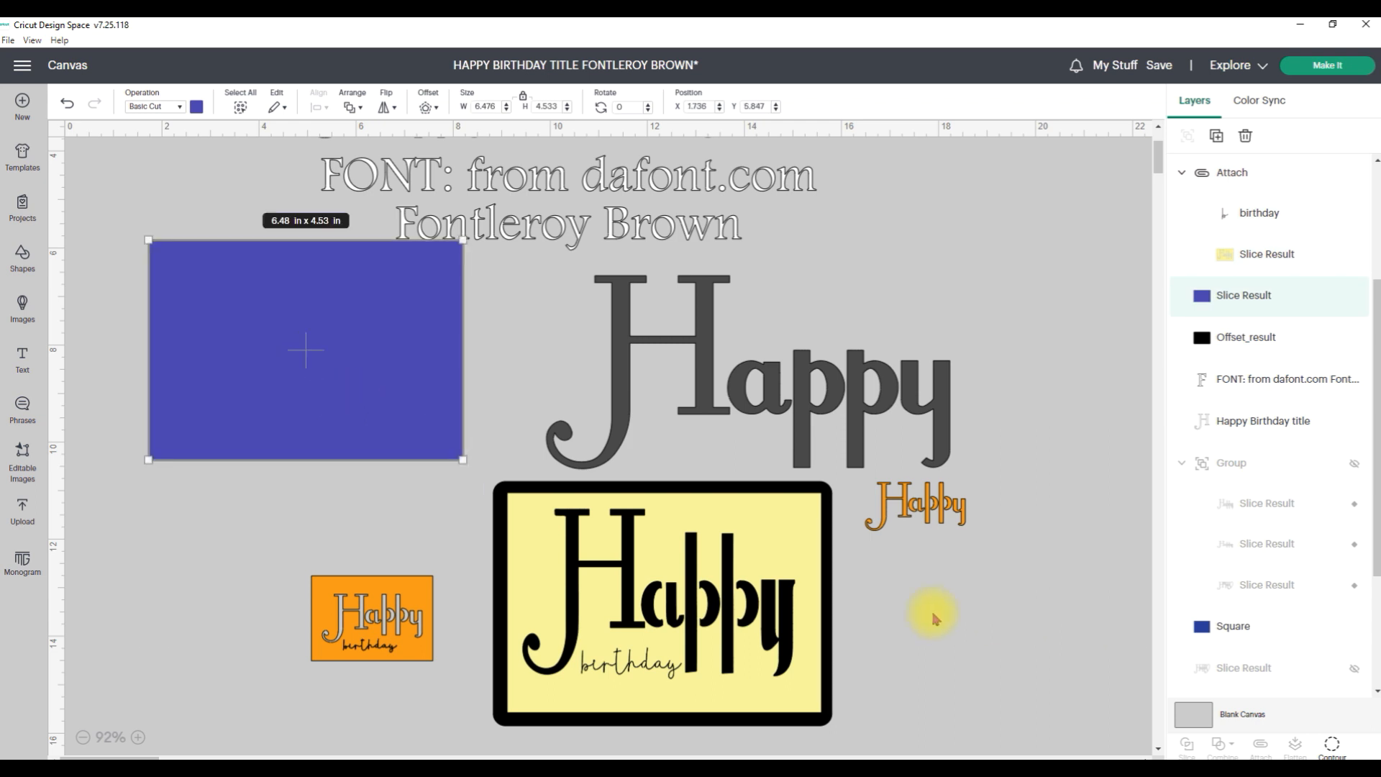